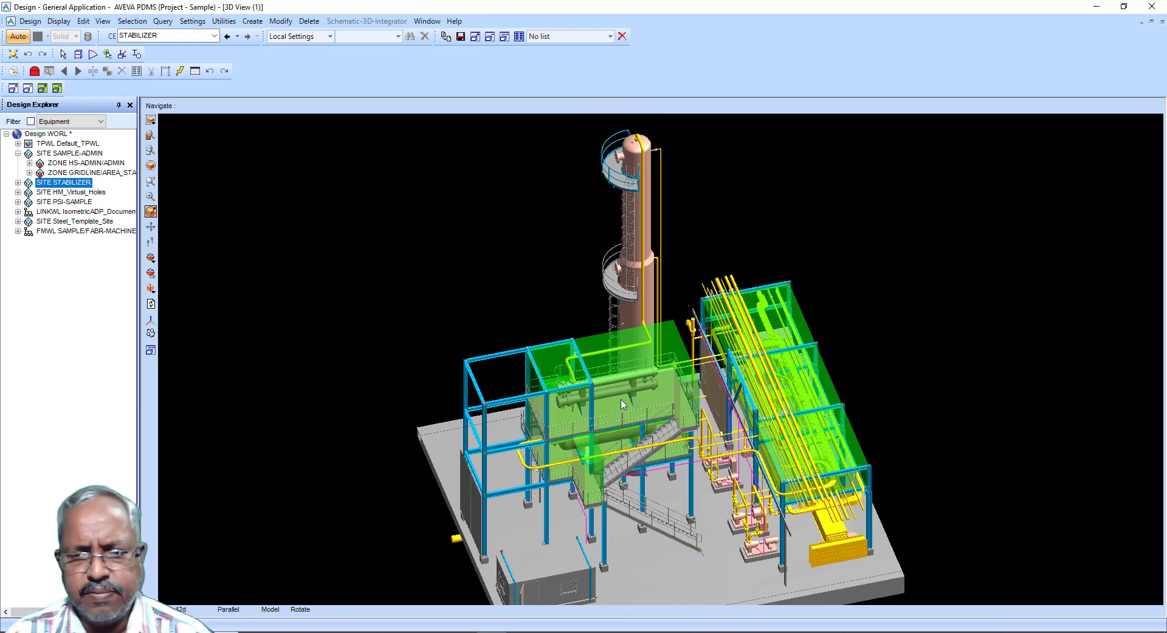
pyautogui.scroll(-2, 458, 324)
# Step: Examine the stabilizer plant model in the 3D view from several angles and zoom levels
pyautogui.scroll(4, 810, 533)
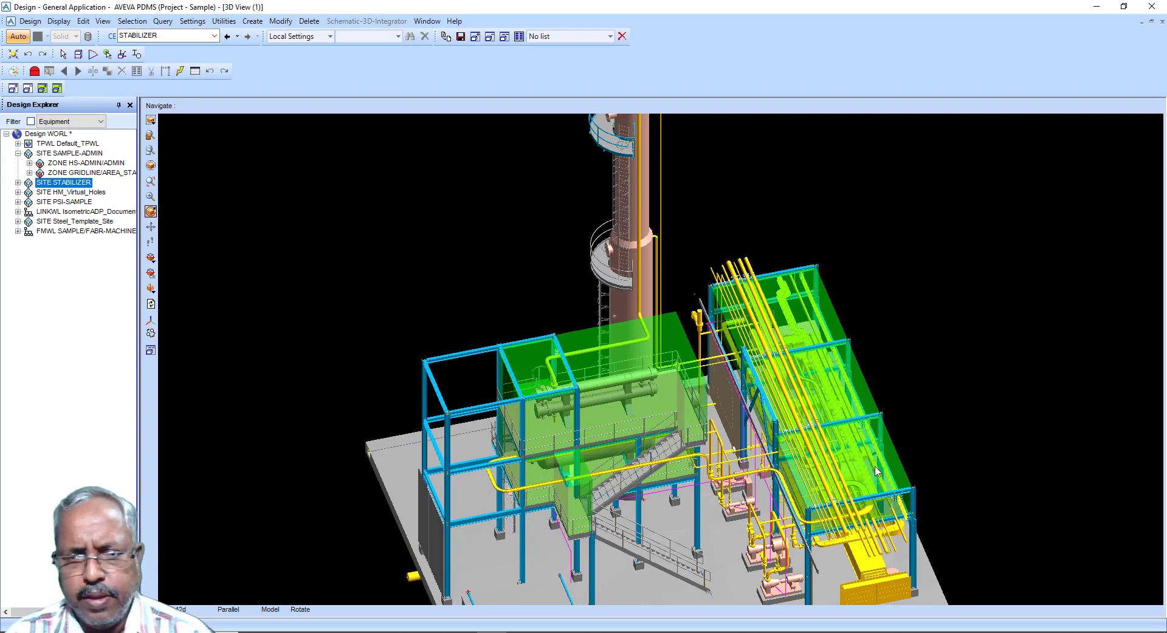
pyautogui.scroll(1, 669, 358)
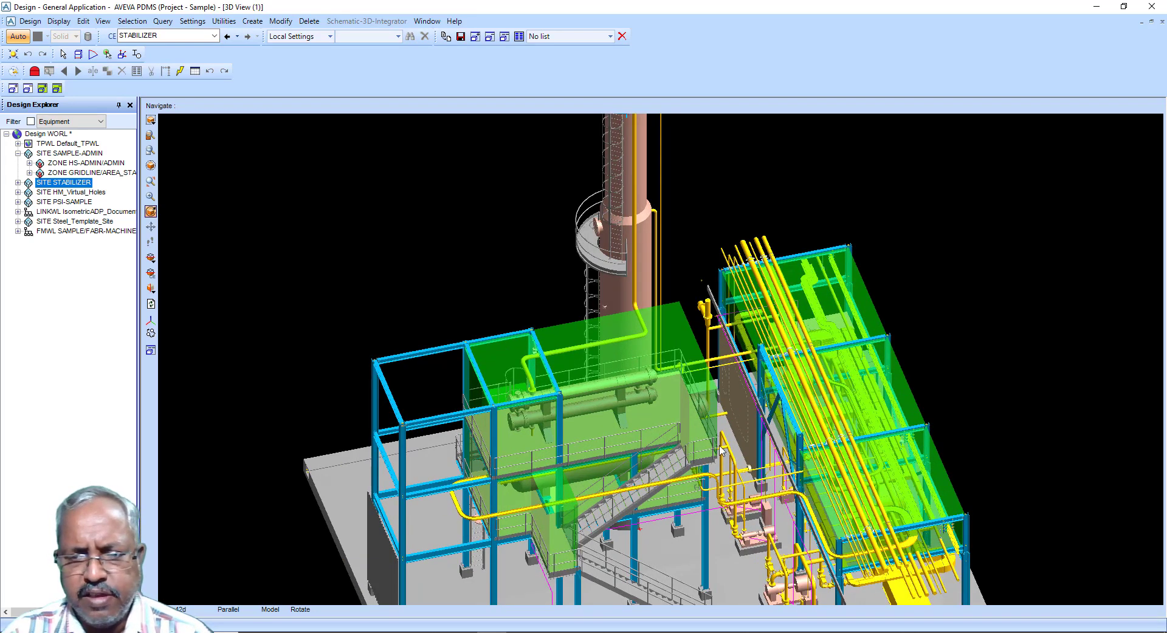
pyautogui.scroll(-3, 541, 276)
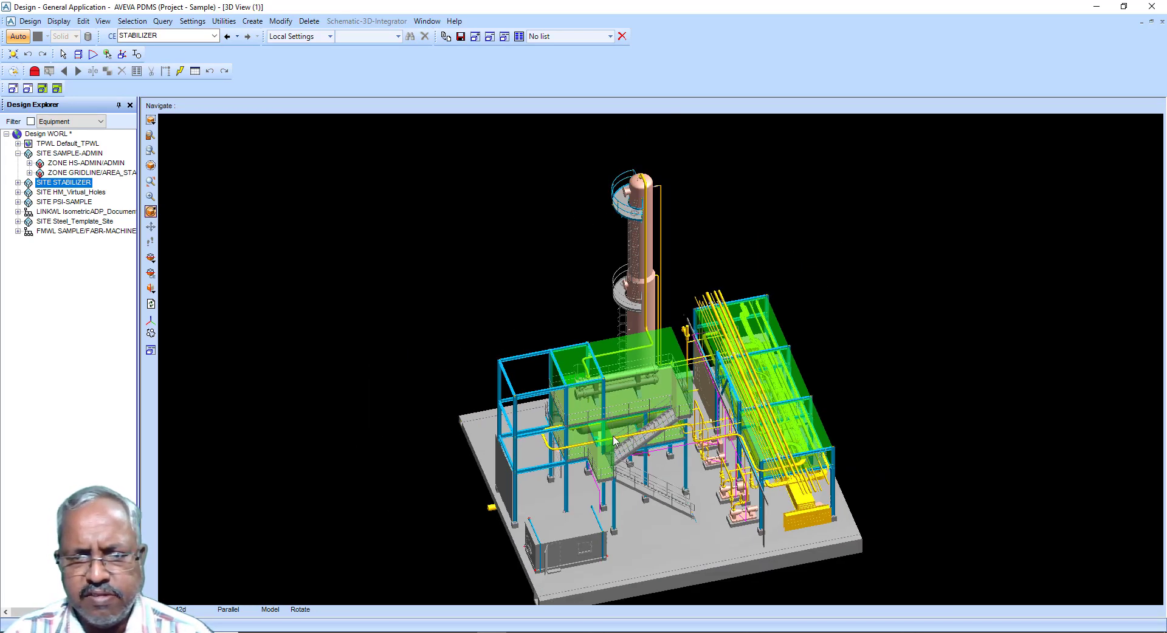
pyautogui.moveTo(611, 435); pyautogui.dragTo(583, 489, button='middle')
pyautogui.moveTo(605, 532); pyautogui.dragTo(645, 554, button='middle')
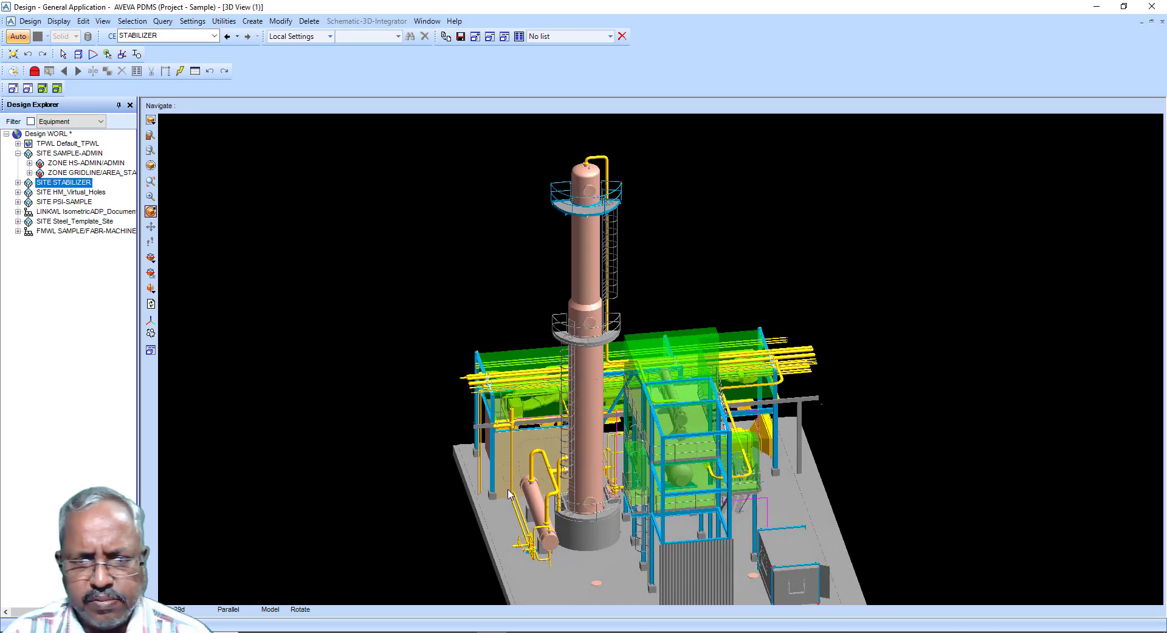
pyautogui.scroll(4, 509, 493)
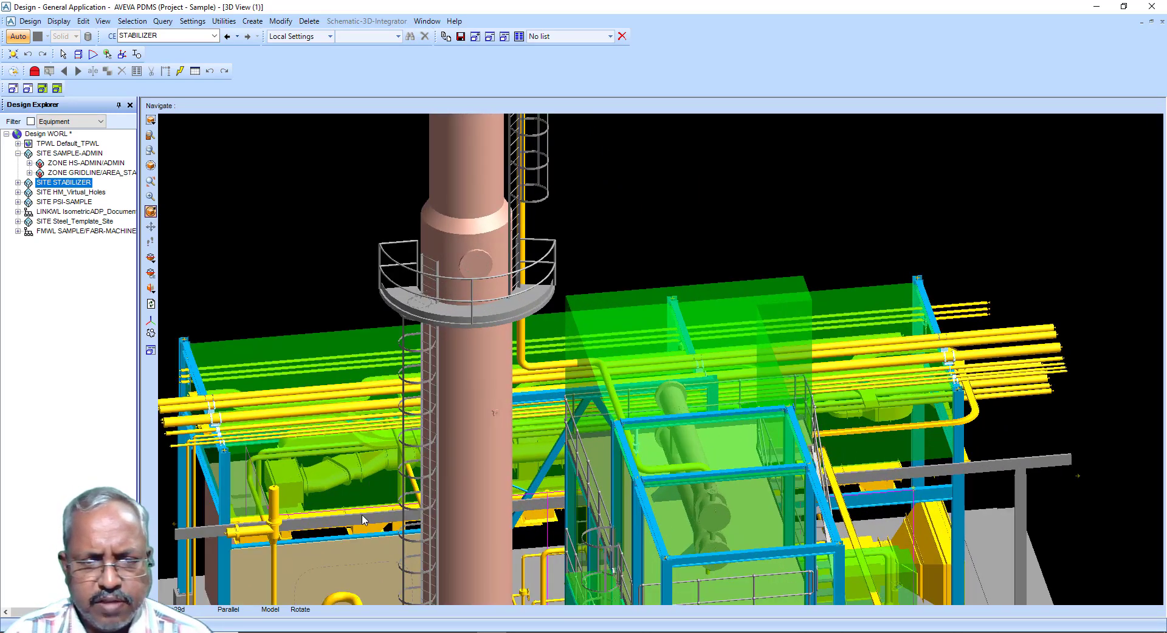
pyautogui.moveTo(356, 517)
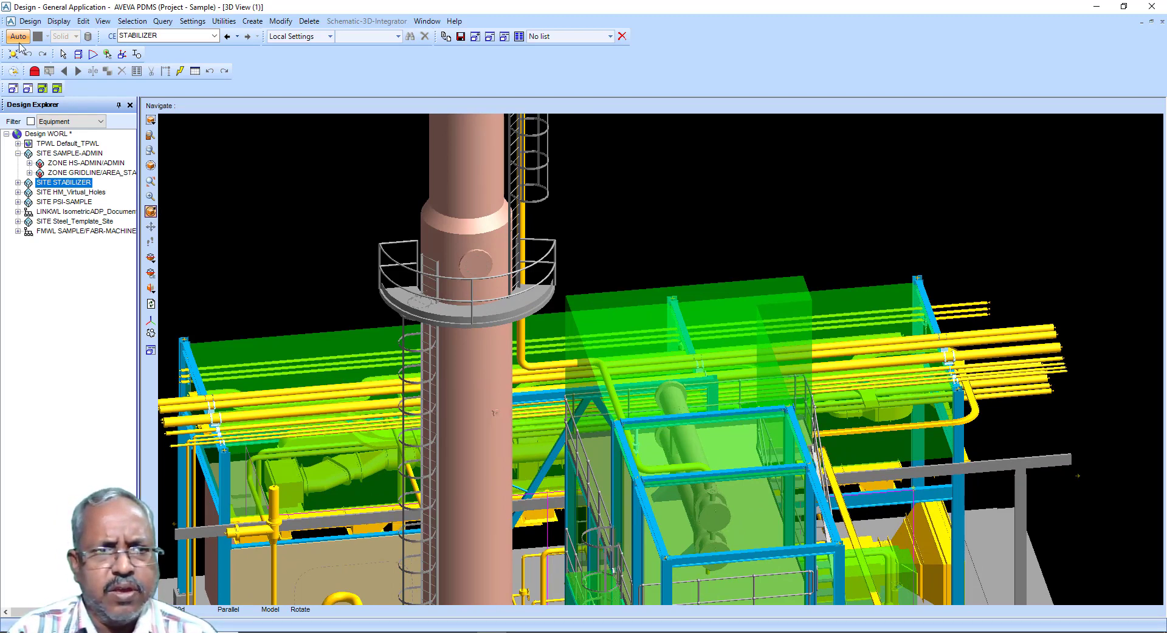
# Step: Switch to the Beams & Columns structural application
pyautogui.click(30, 21)
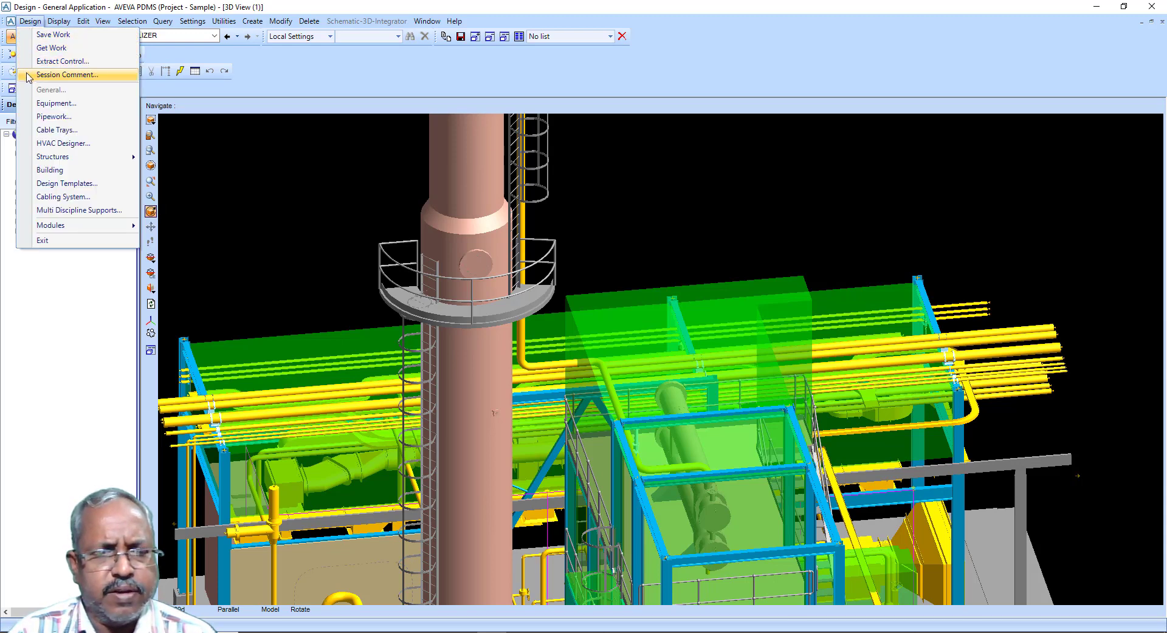
pyautogui.moveTo(58, 159)
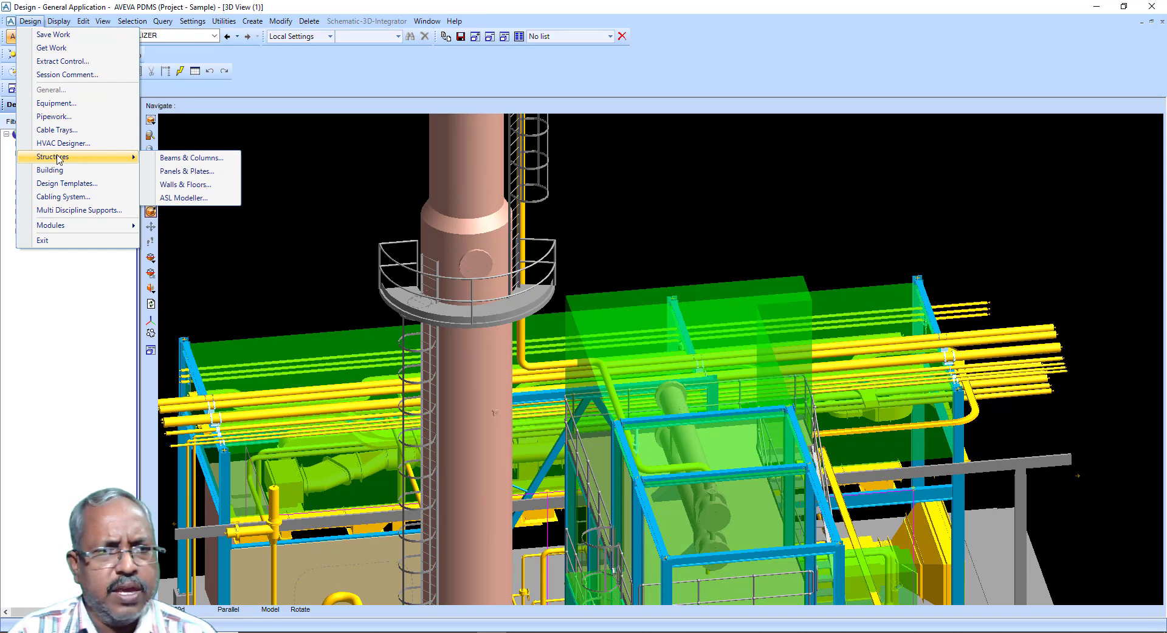
pyautogui.moveTo(163, 25)
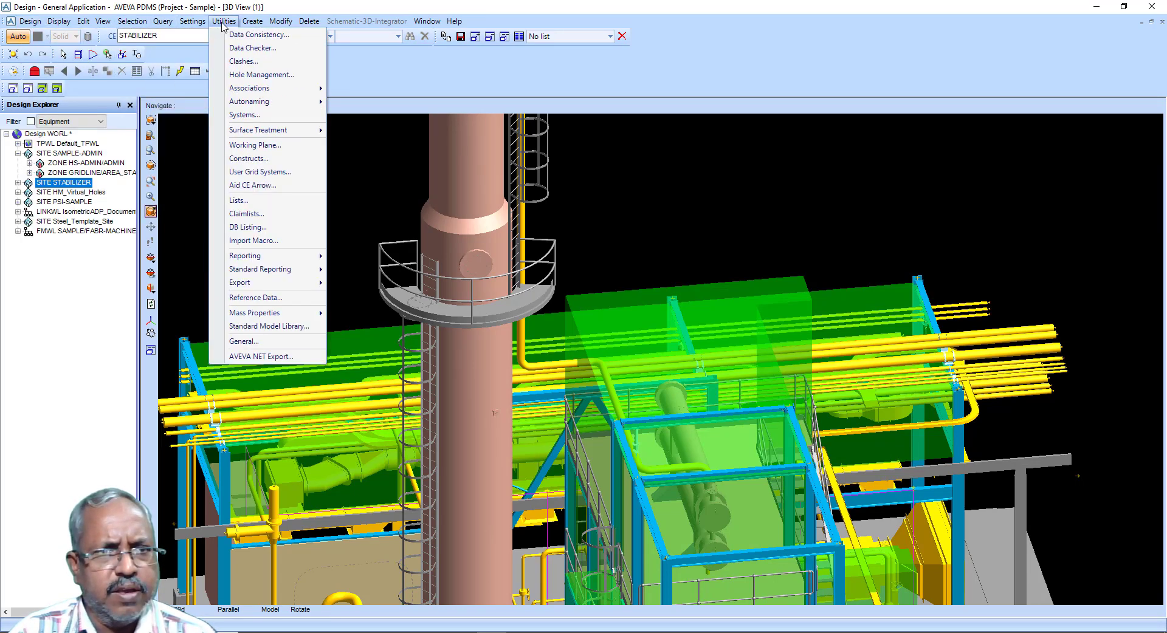
pyautogui.moveTo(263, 24)
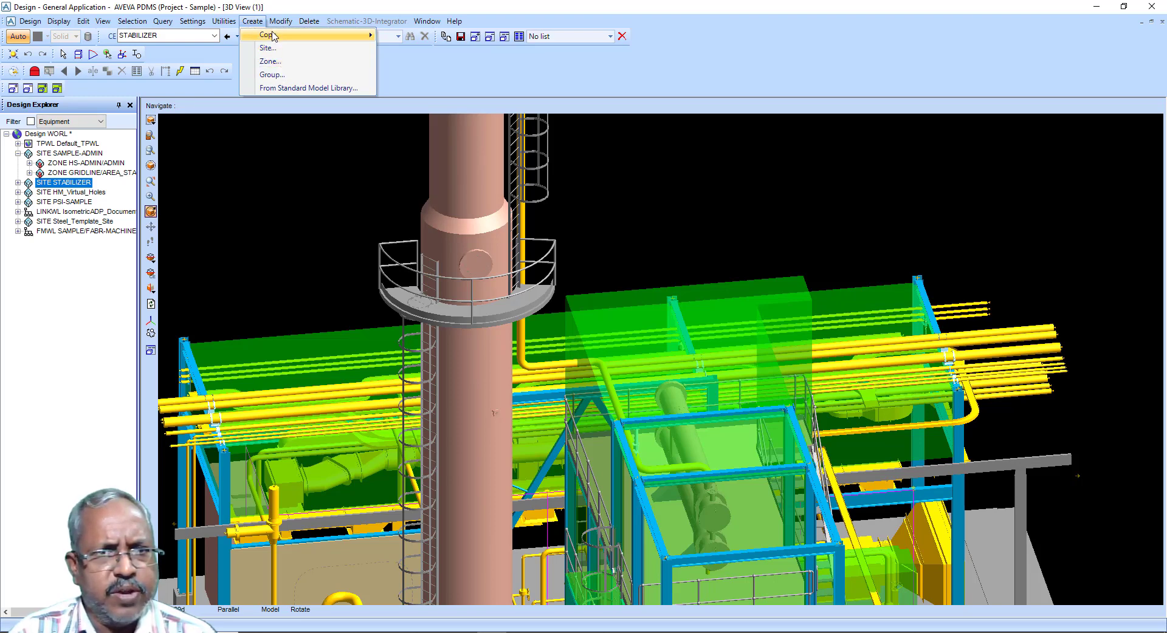
pyautogui.moveTo(78, 24)
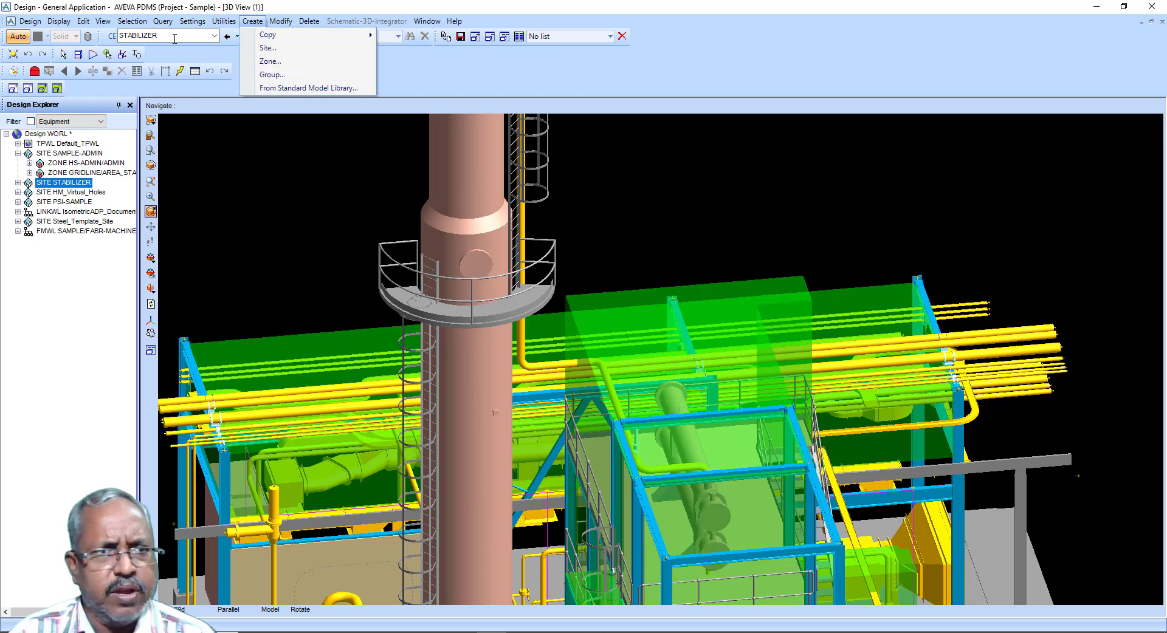
pyautogui.moveTo(39, 24)
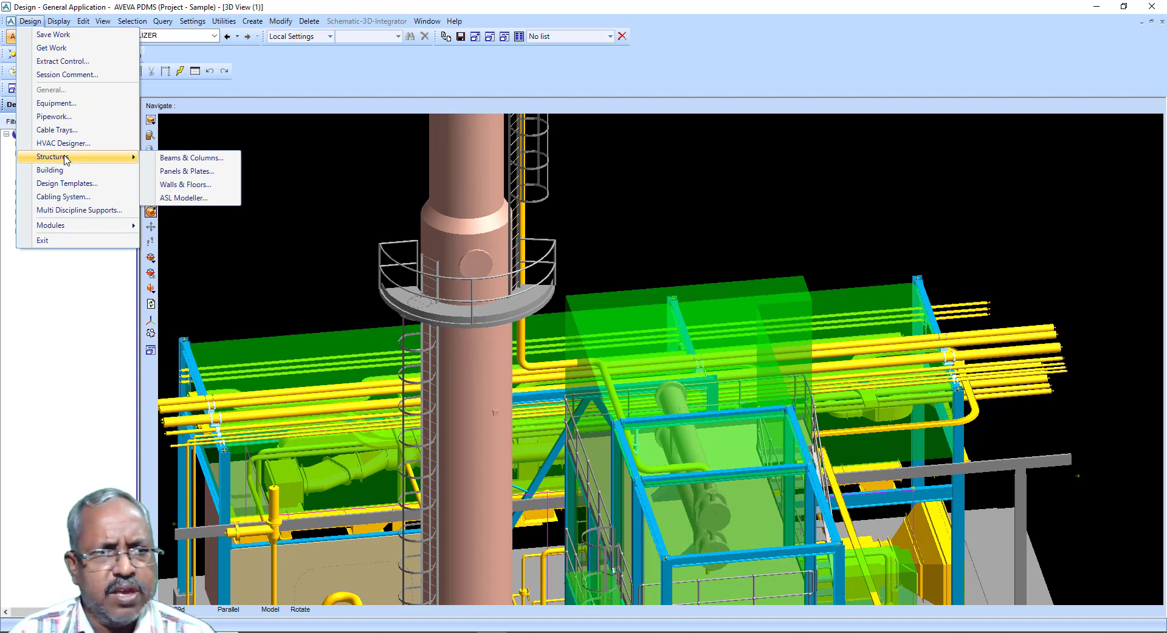
pyautogui.click(164, 161)
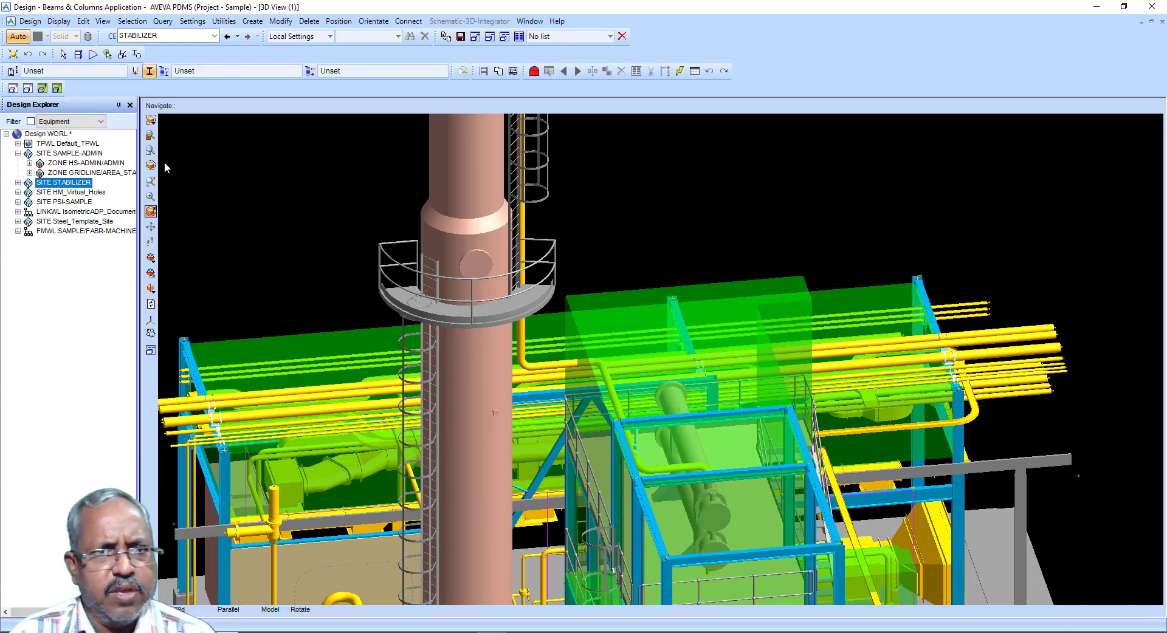
# Step: Try to create a straight section while the STABILIZER site is the current element
pyautogui.click(245, 22)
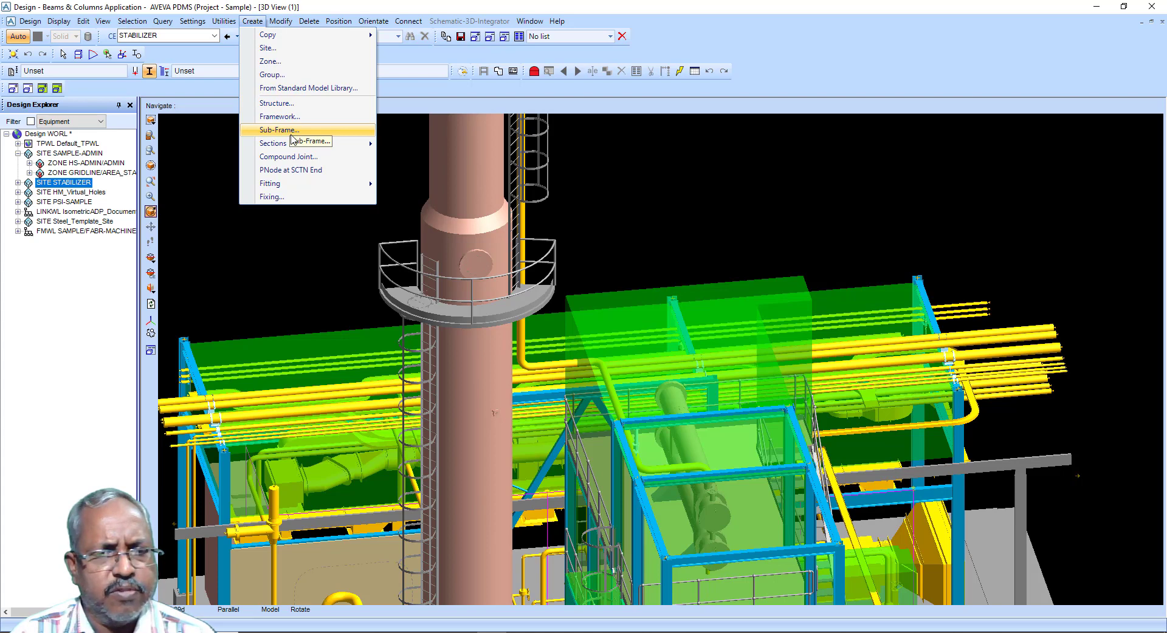
pyautogui.moveTo(285, 152)
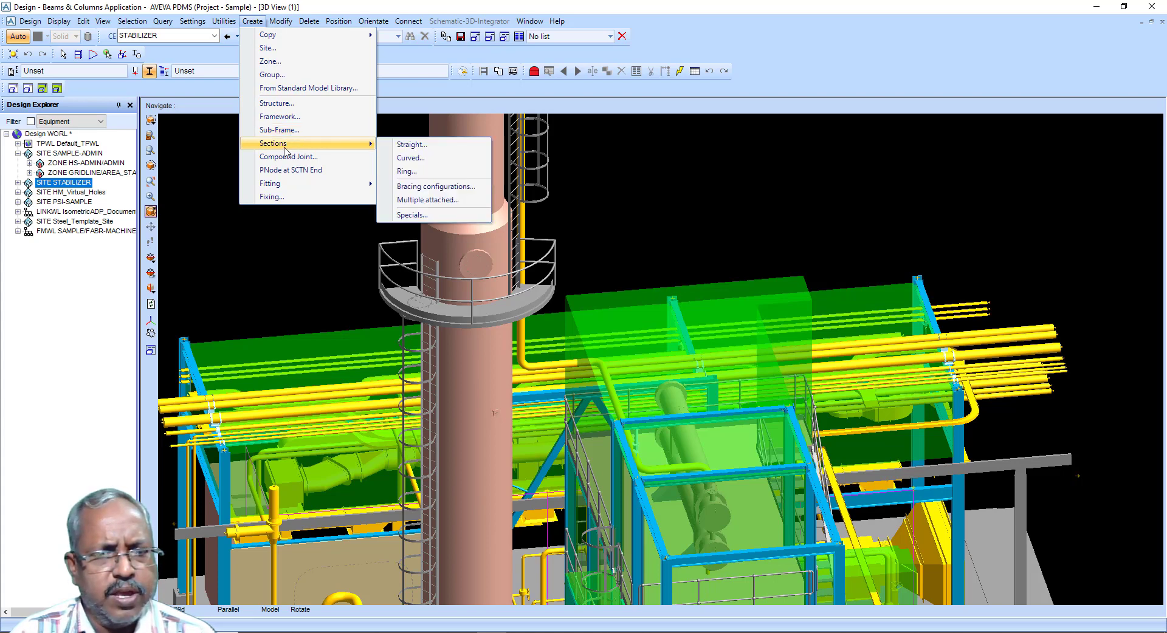
pyautogui.click(431, 147)
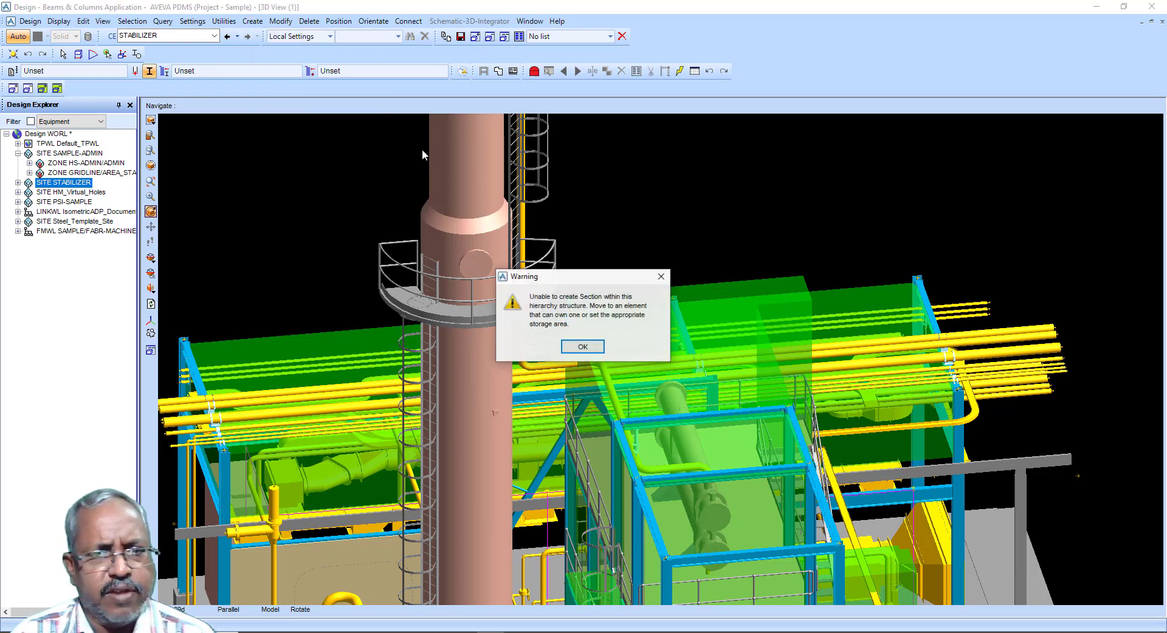
pyautogui.click(583, 348)
# Step: Create a new site directly under the design world
pyautogui.click(48, 135)
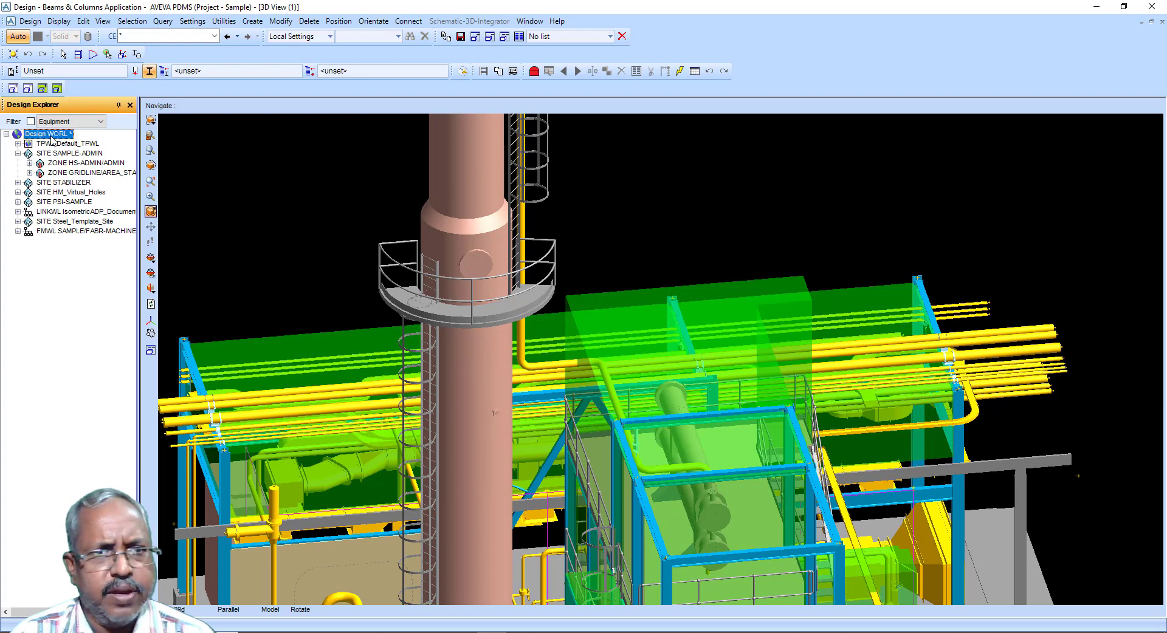
pyautogui.click(252, 22)
pyautogui.click(267, 35)
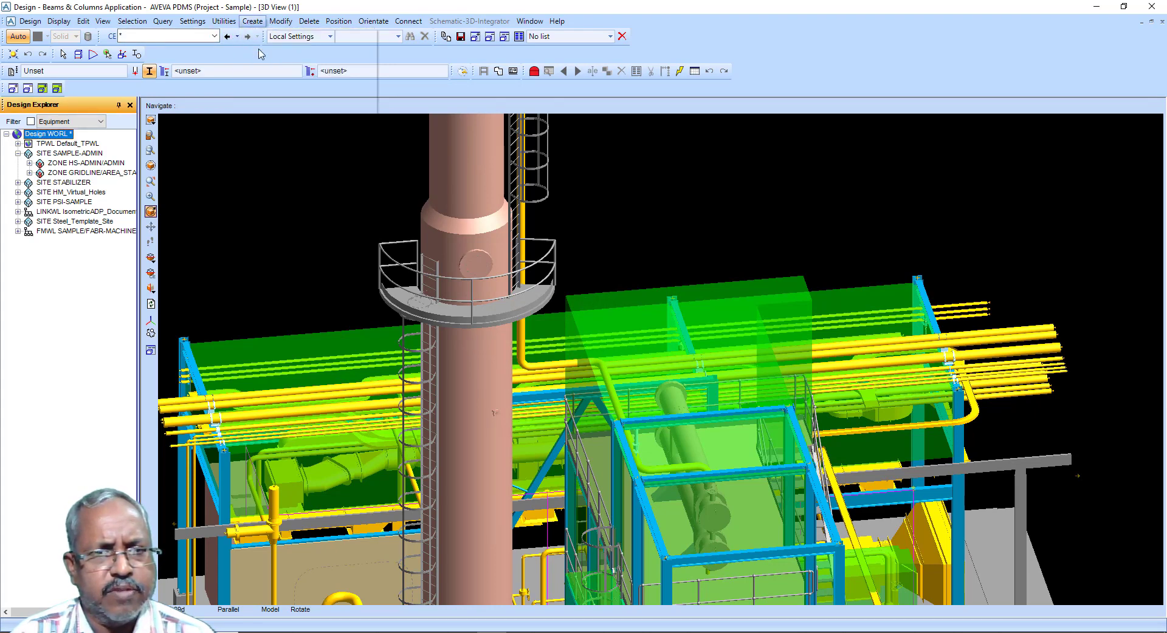
pyautogui.click(25, 82)
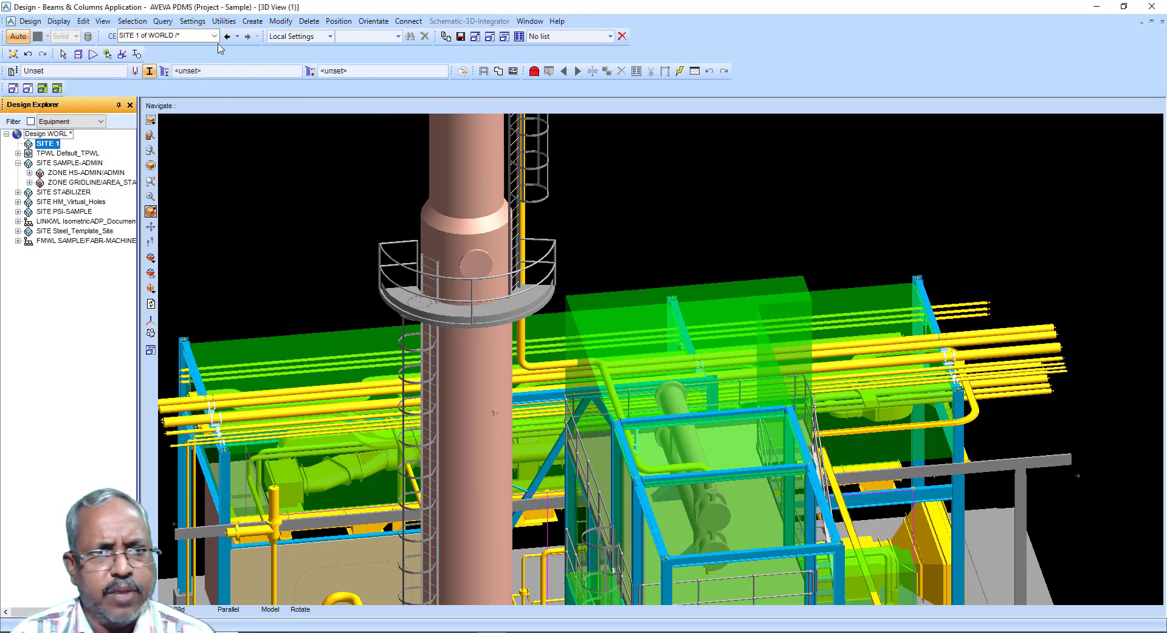
# Step: Create a zone inside the new SITE 1
pyautogui.click(250, 22)
pyautogui.click(270, 62)
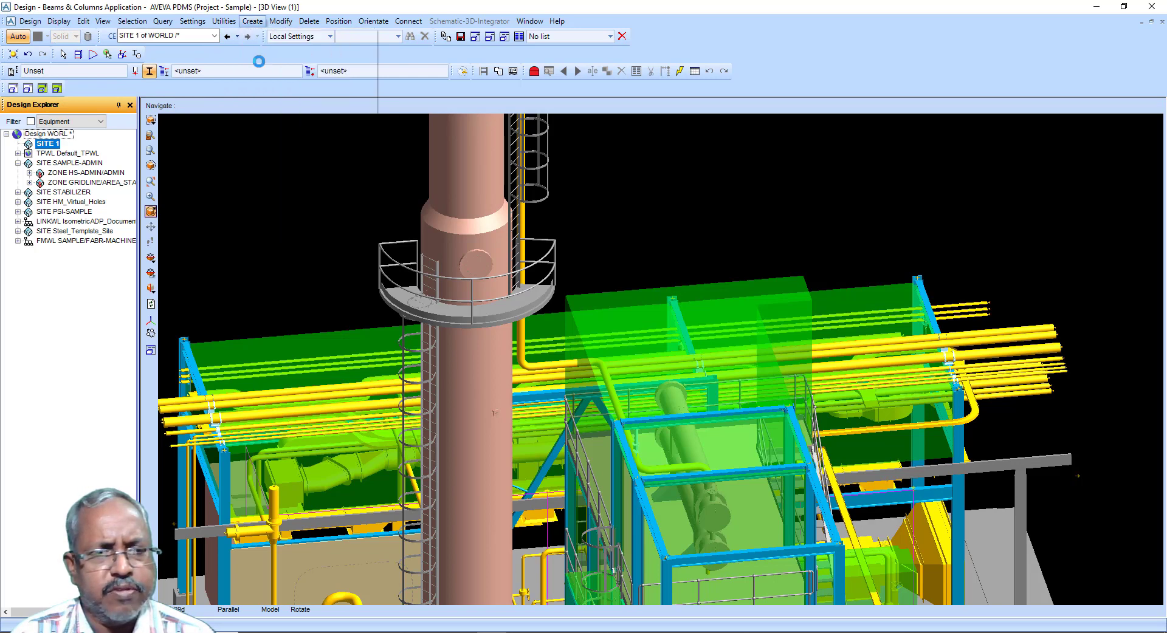
pyautogui.click(36, 85)
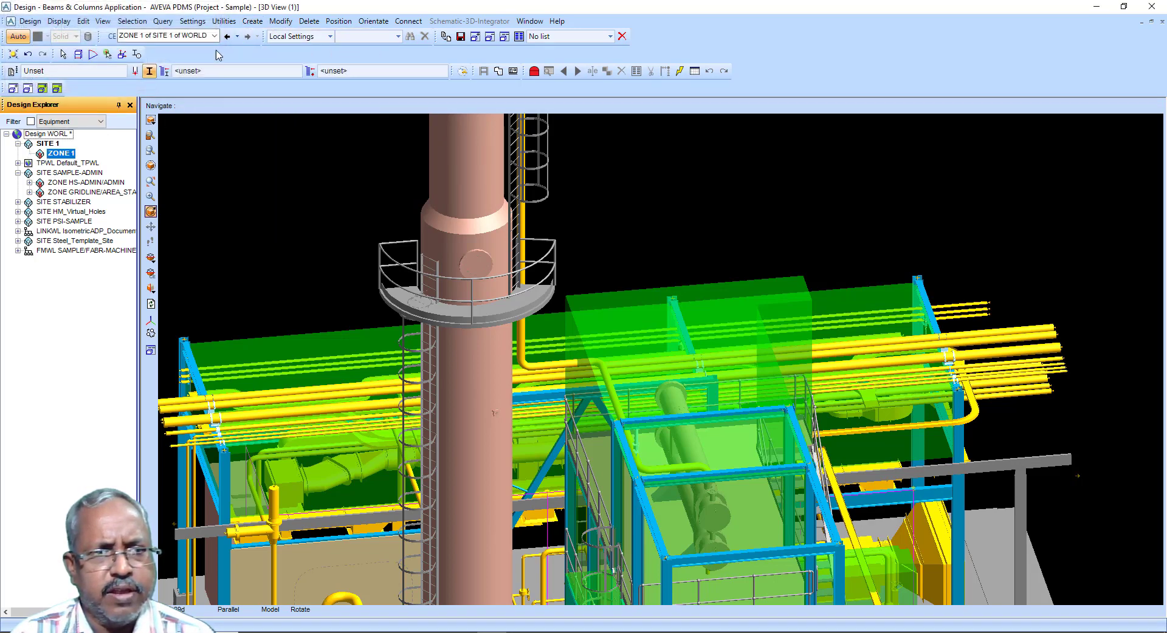
# Step: Create a structure inside ZONE 1
pyautogui.click(253, 21)
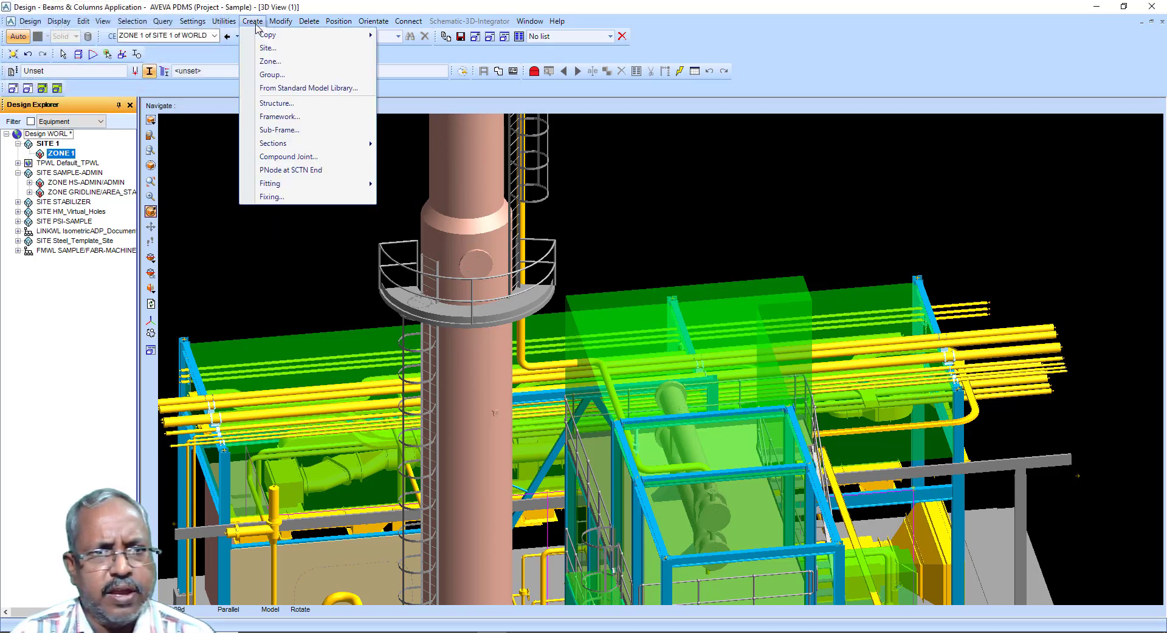
pyautogui.click(276, 103)
pyautogui.click(24, 83)
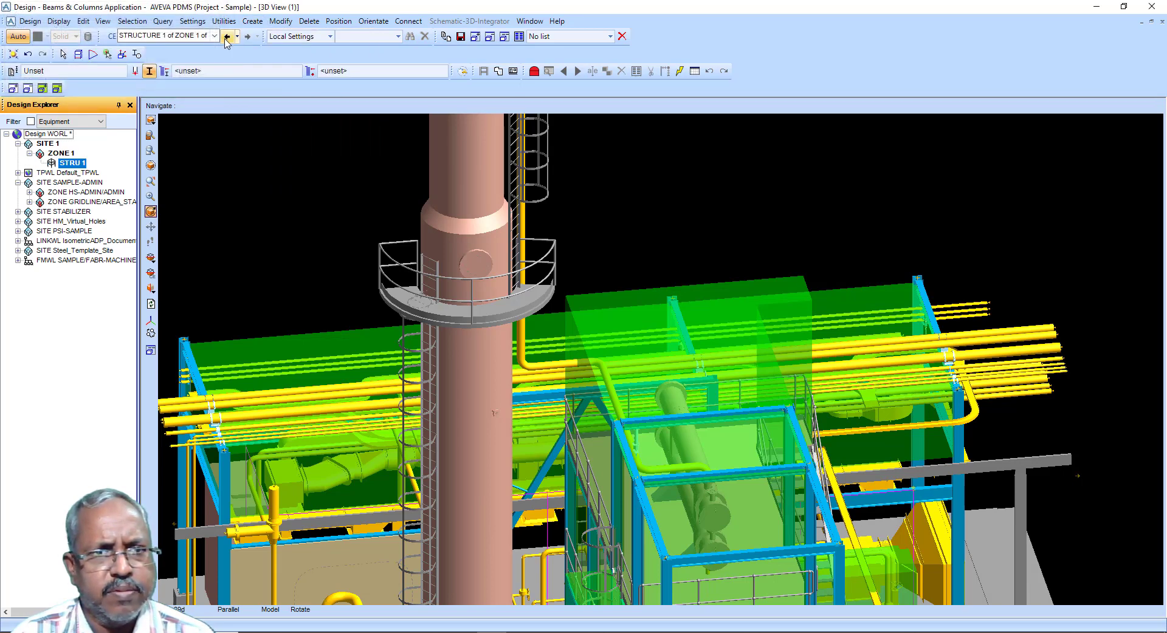
# Step: Create a framework inside STRU 1
pyautogui.click(253, 21)
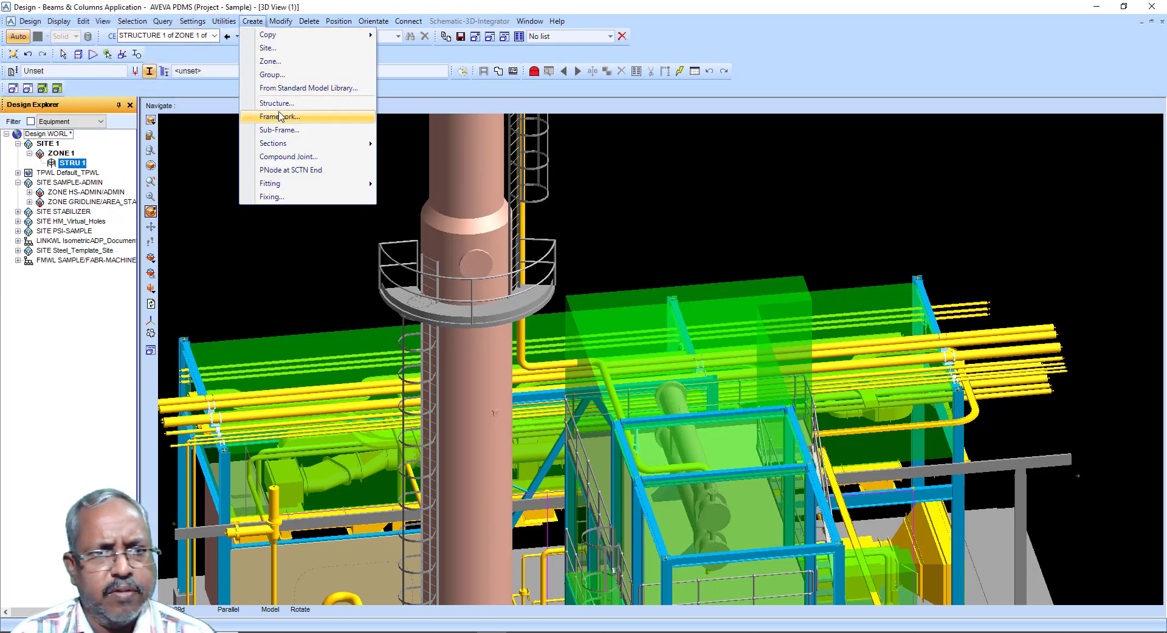
pyautogui.click(280, 116)
pyautogui.click(24, 83)
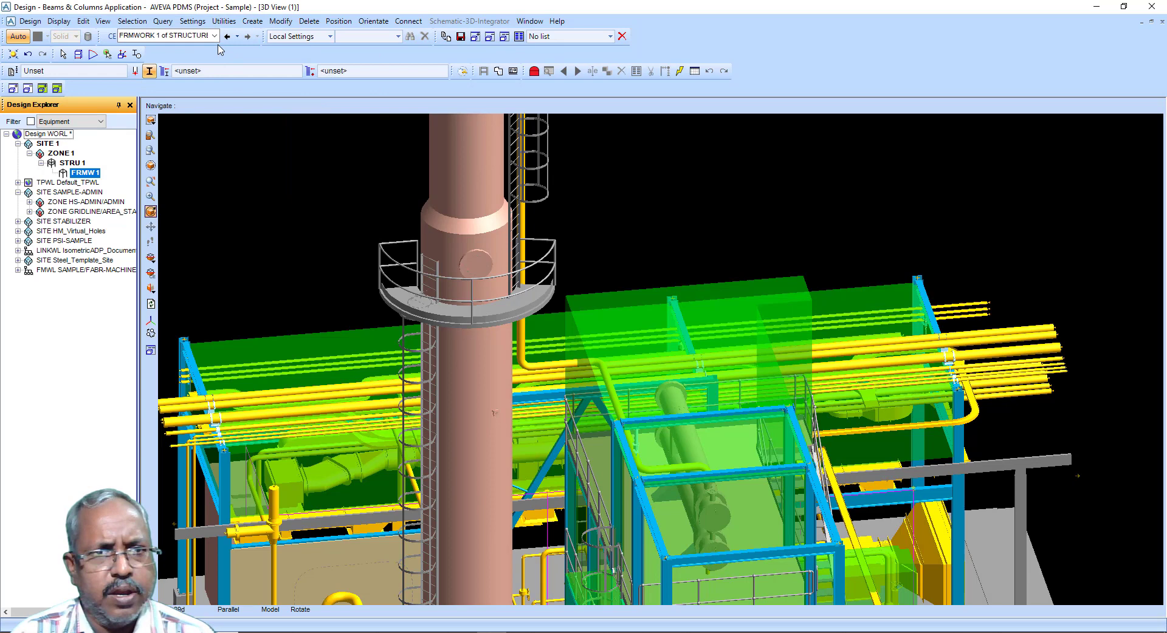
# Step: Remove the STABILIZER site from the 3D view
pyautogui.click(242, 23)
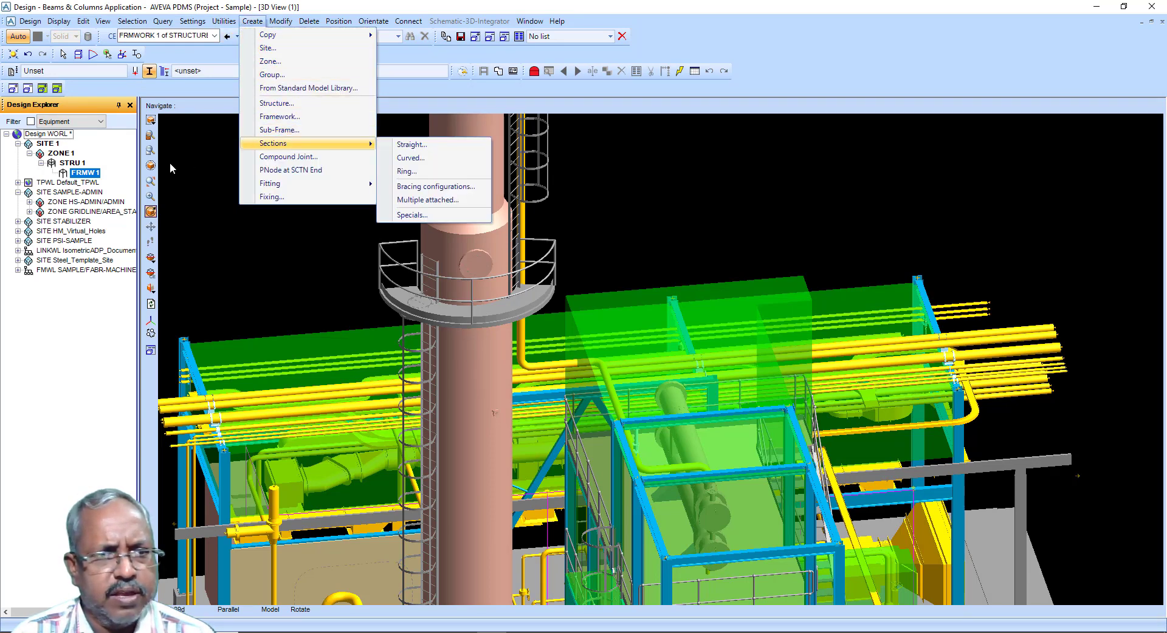
pyautogui.click(69, 192)
pyautogui.rightClick(66, 226)
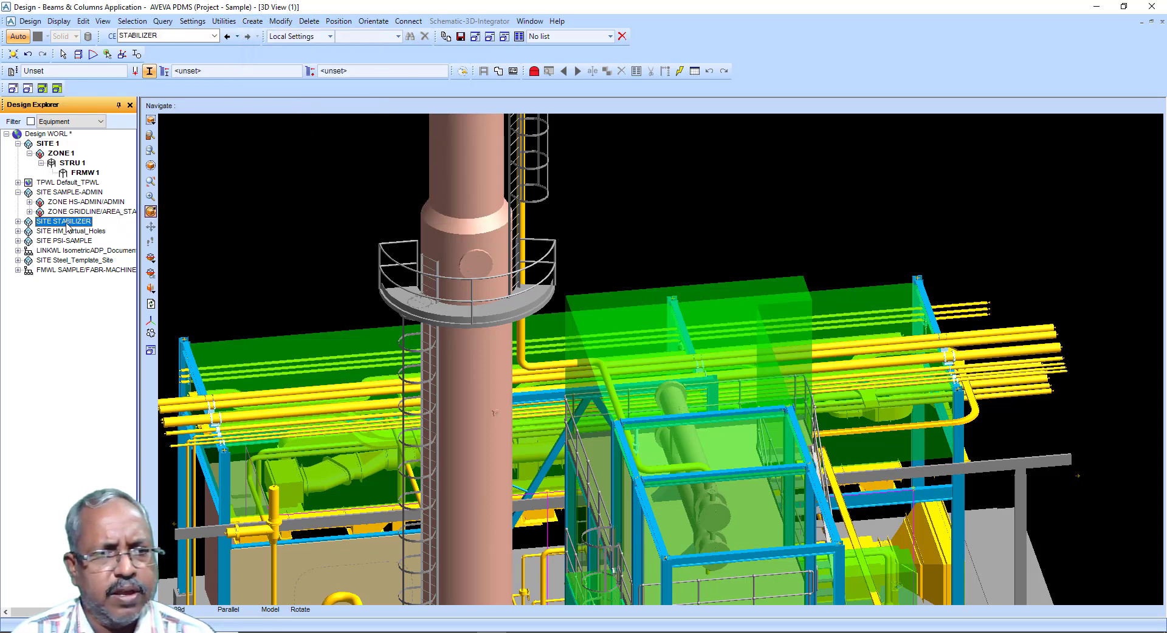
pyautogui.moveTo(112, 231)
pyautogui.click(207, 289)
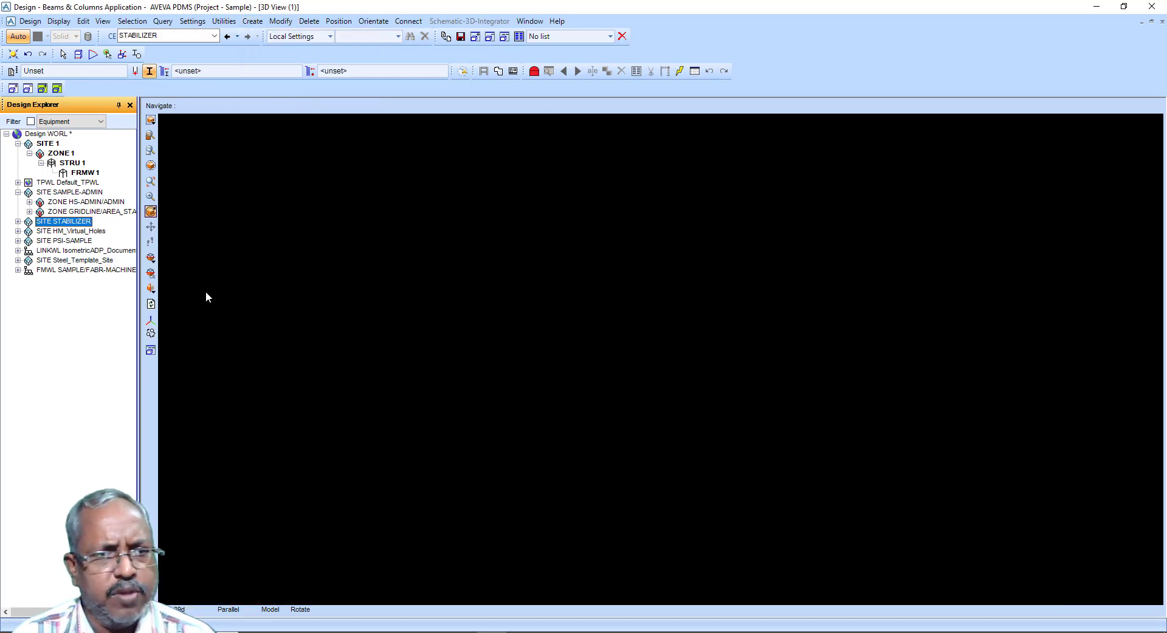
# Step: Set the default section profile to DIN Standard HEA HE140A and make FRMW 1 the storage area for sections
pyautogui.click(85, 173)
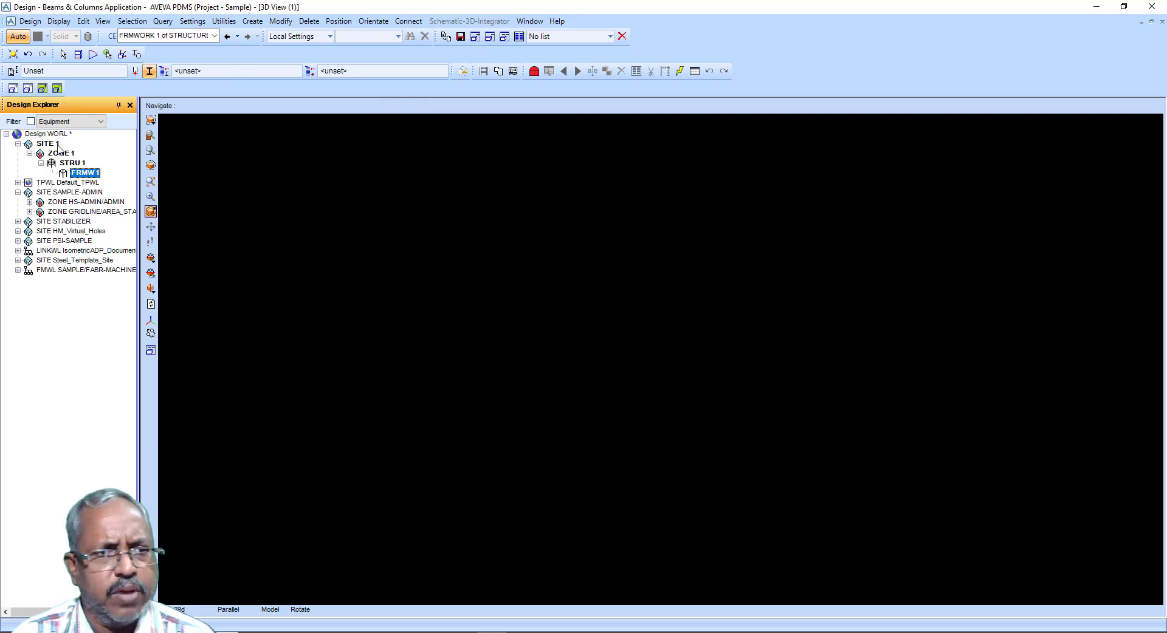
pyautogui.click(12, 88)
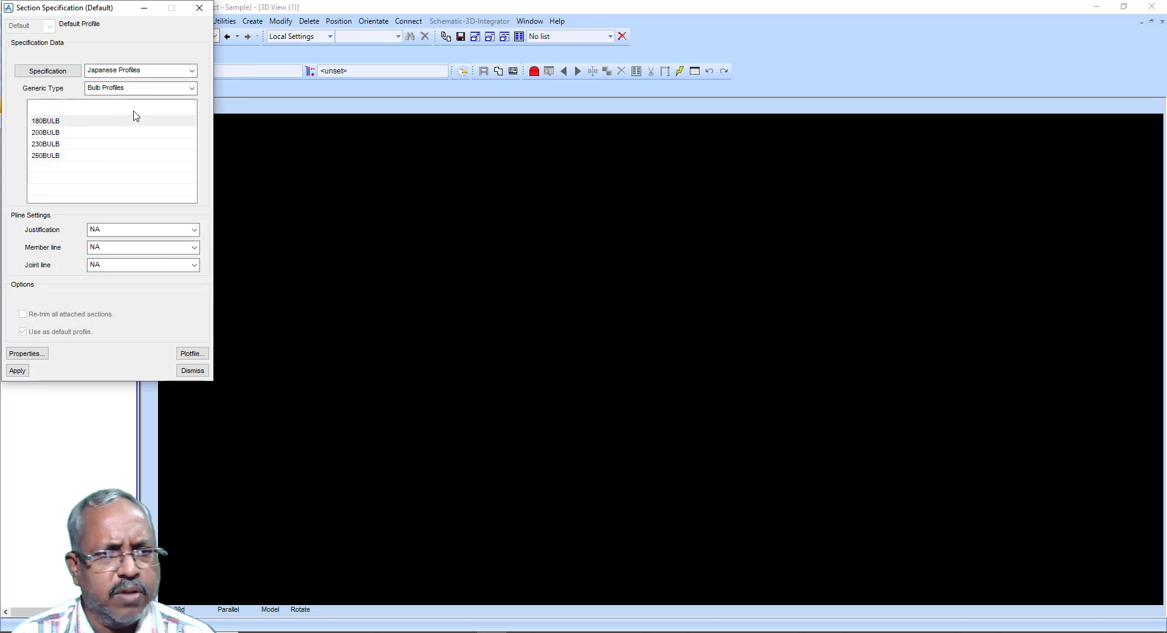
pyautogui.click(179, 73)
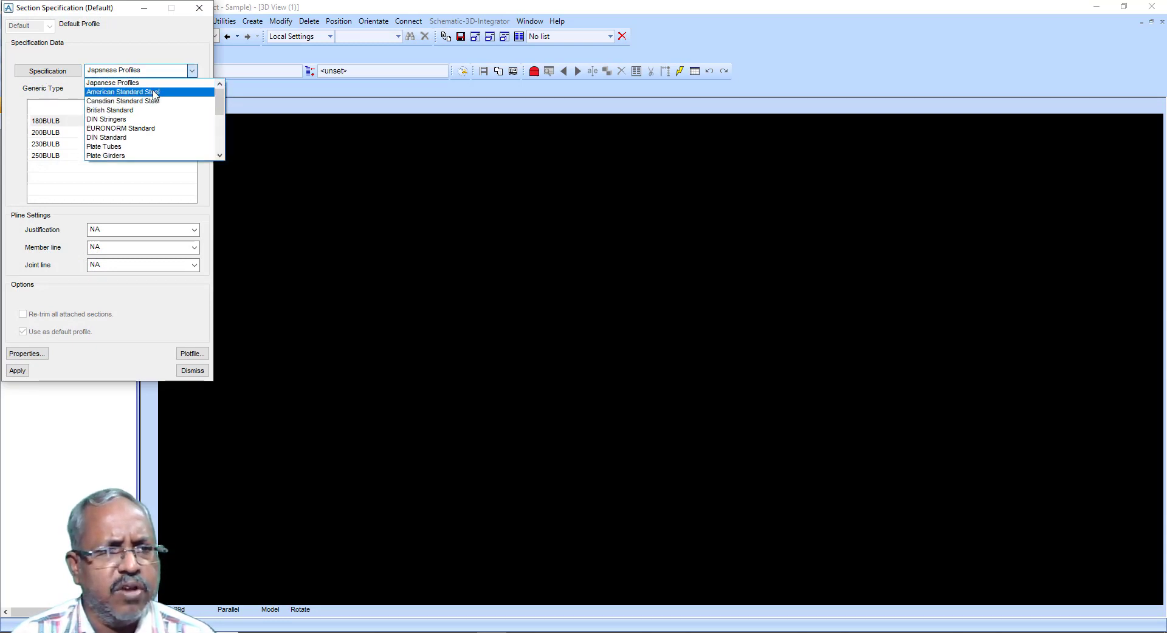
pyautogui.click(100, 137)
pyautogui.click(49, 144)
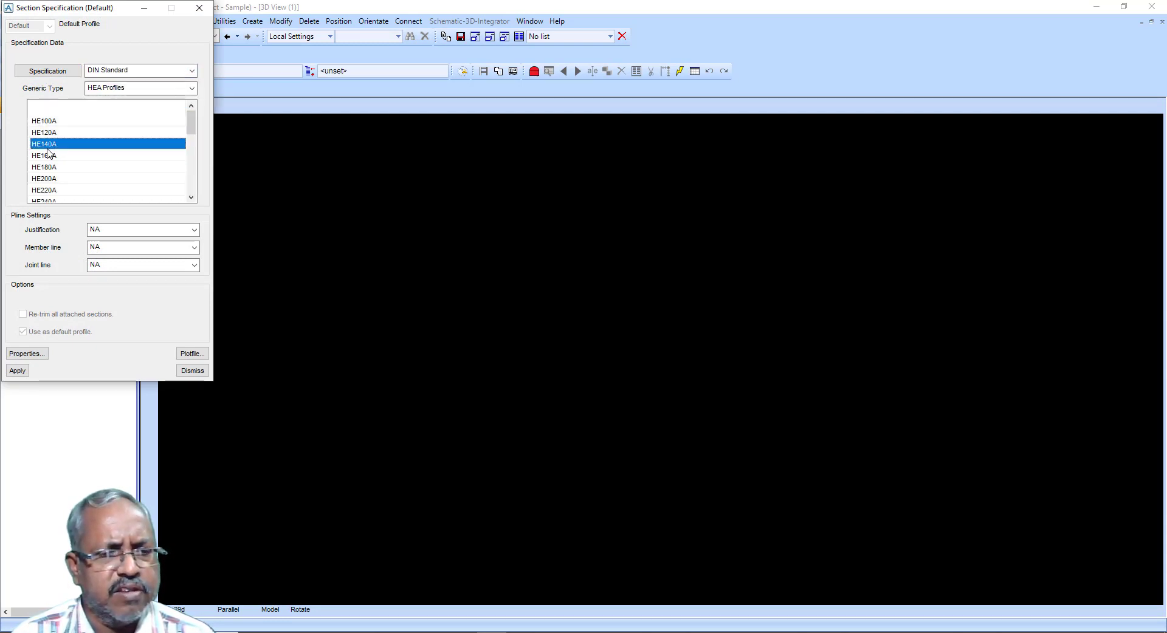
pyautogui.click(18, 371)
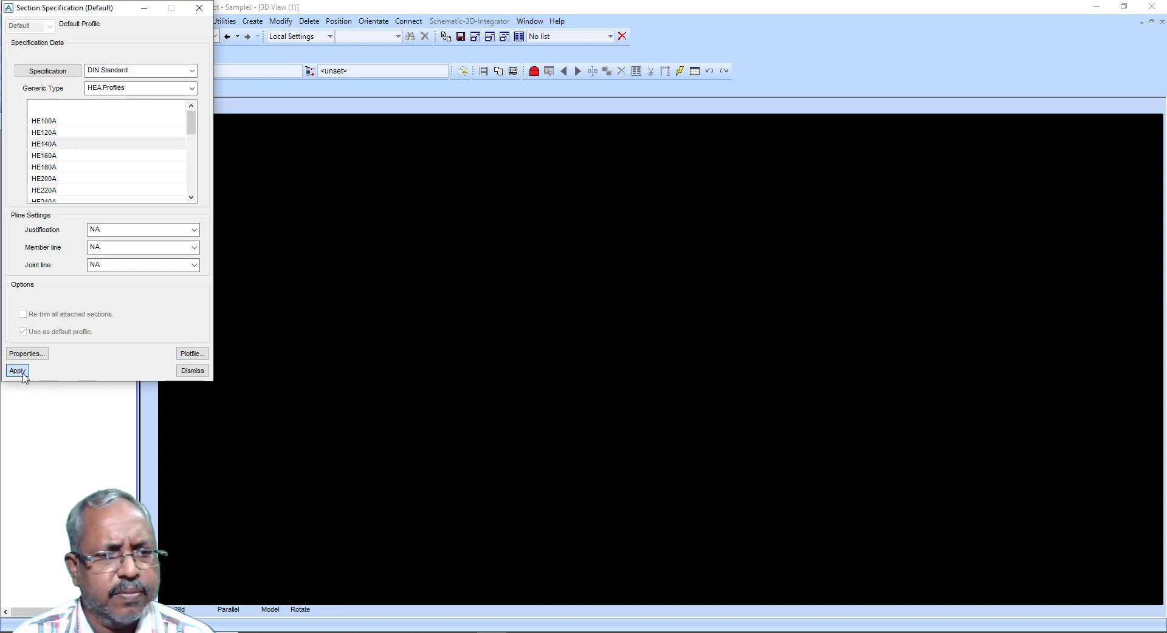
pyautogui.click(192, 371)
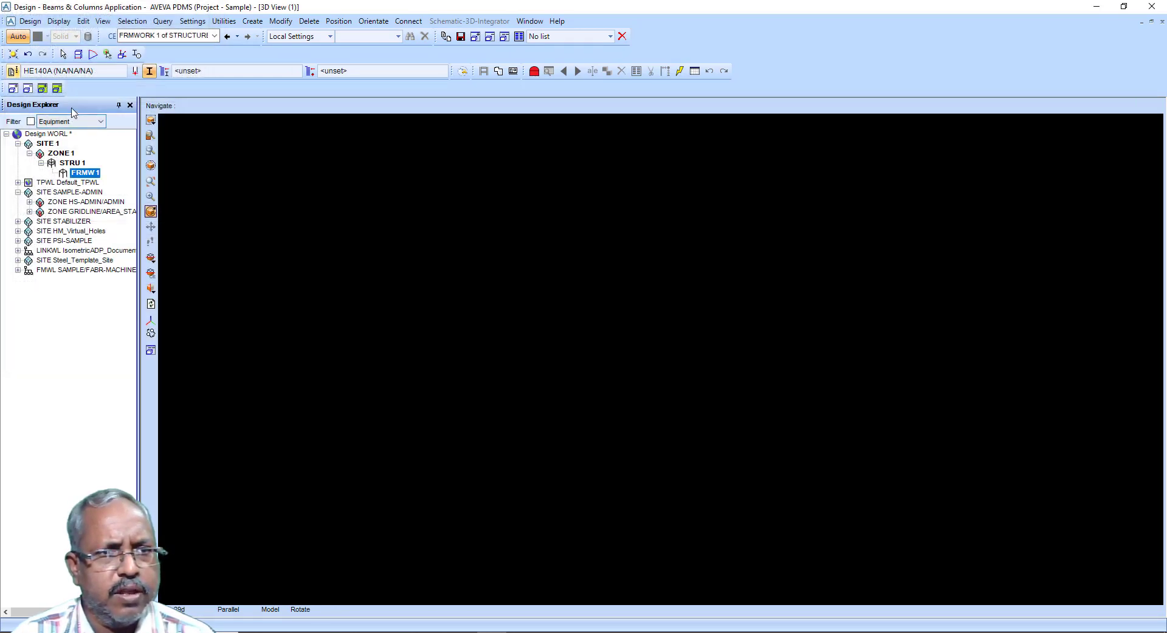
pyautogui.click(164, 71)
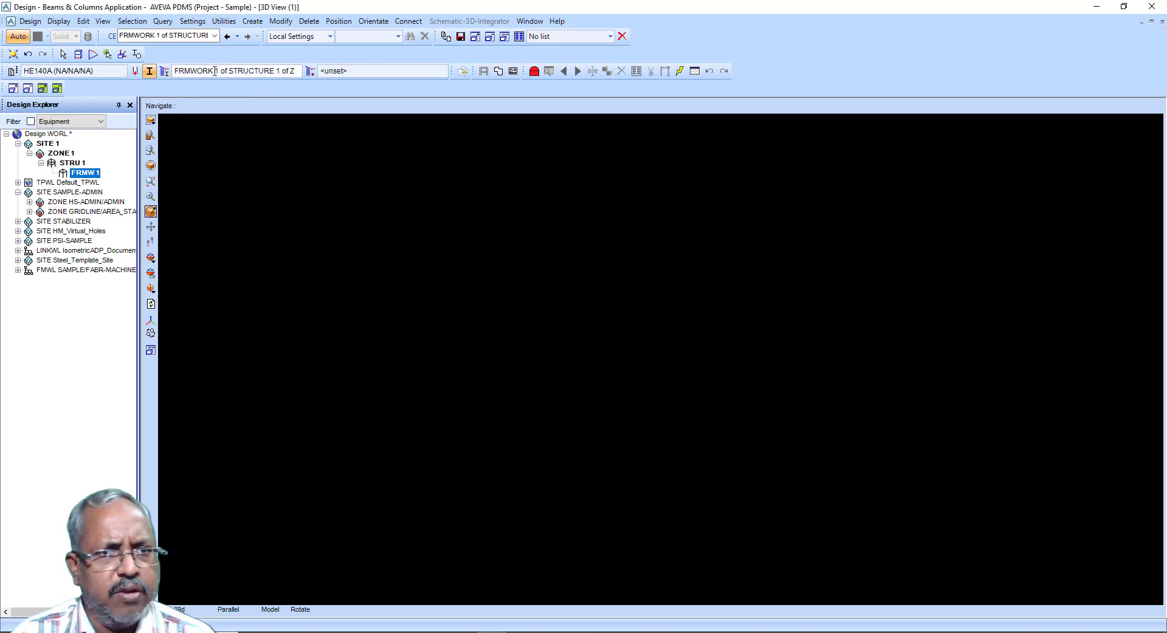
# Step: Set FRMW 1 as the joint storage area and show the direction axes in the 3D view
pyautogui.click(309, 71)
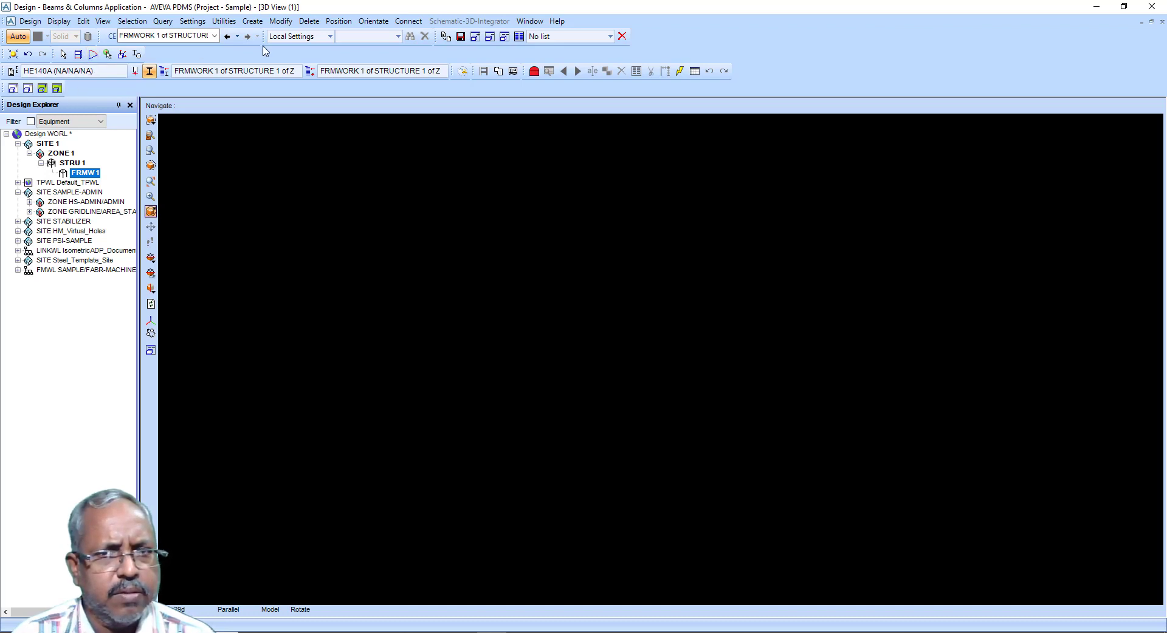
pyautogui.click(136, 54)
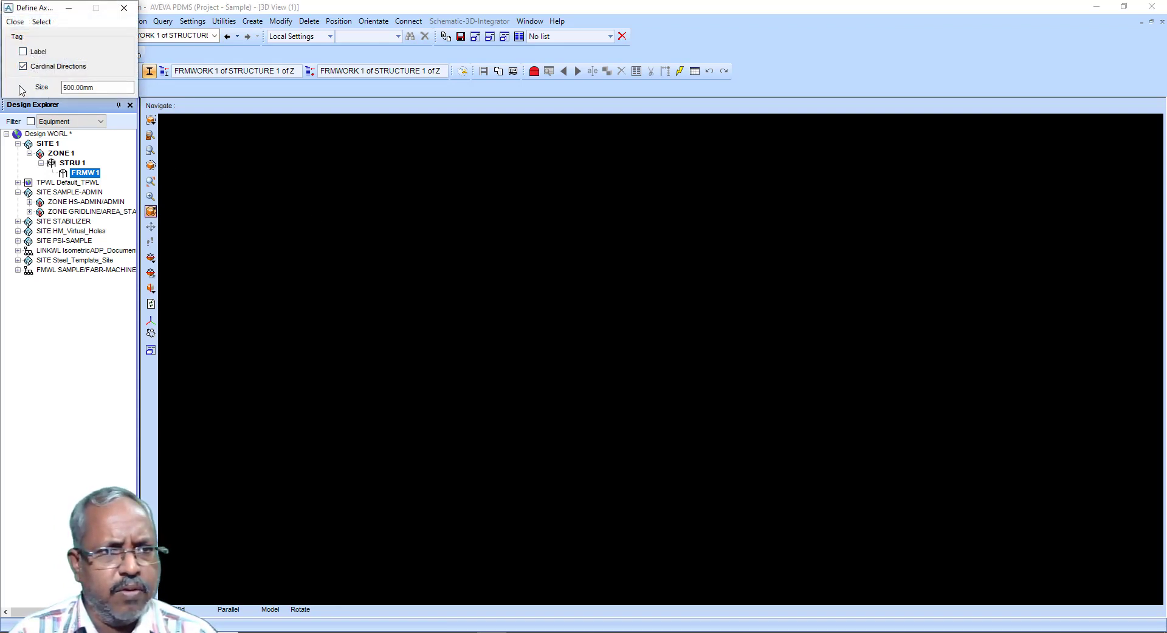
pyautogui.click(124, 7)
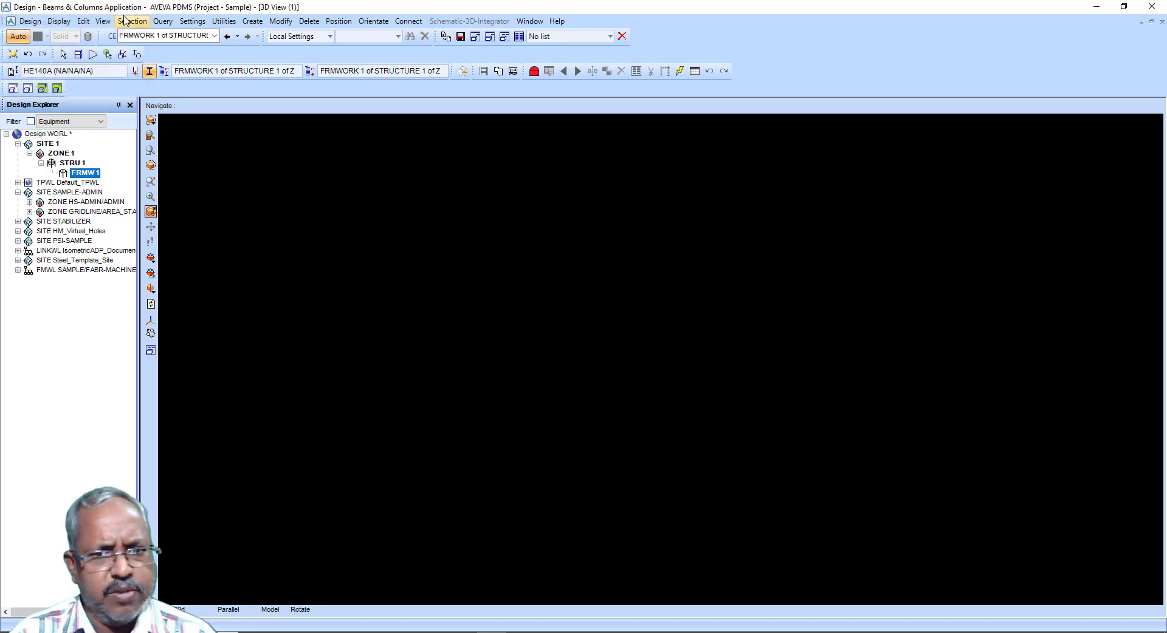
pyautogui.rightClick(419, 271)
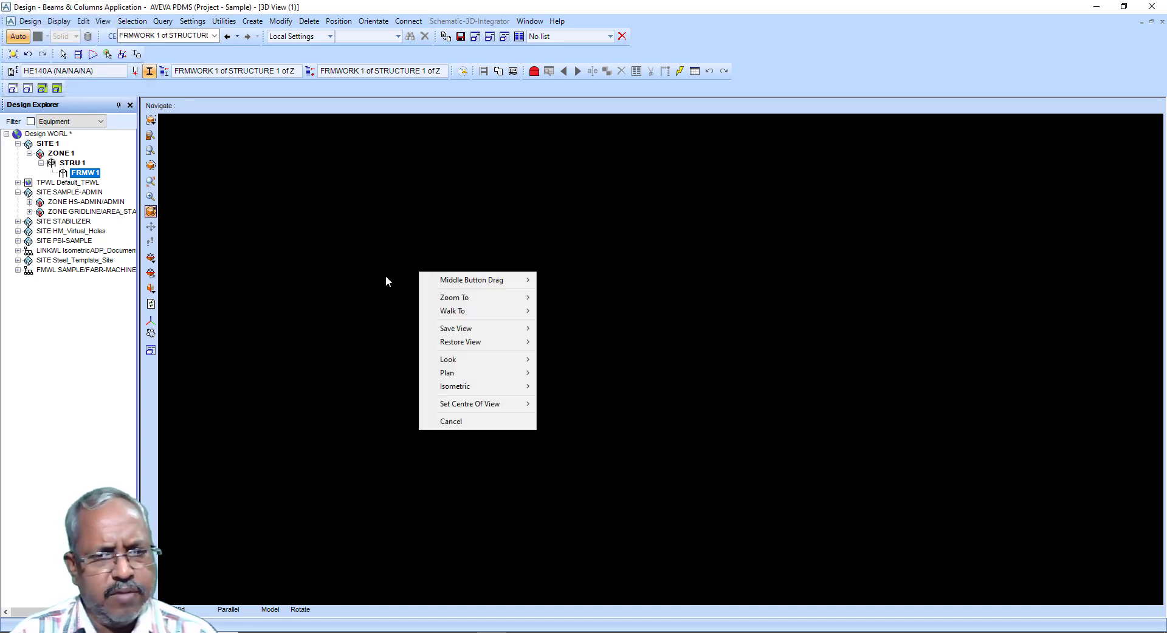
pyautogui.click(388, 260)
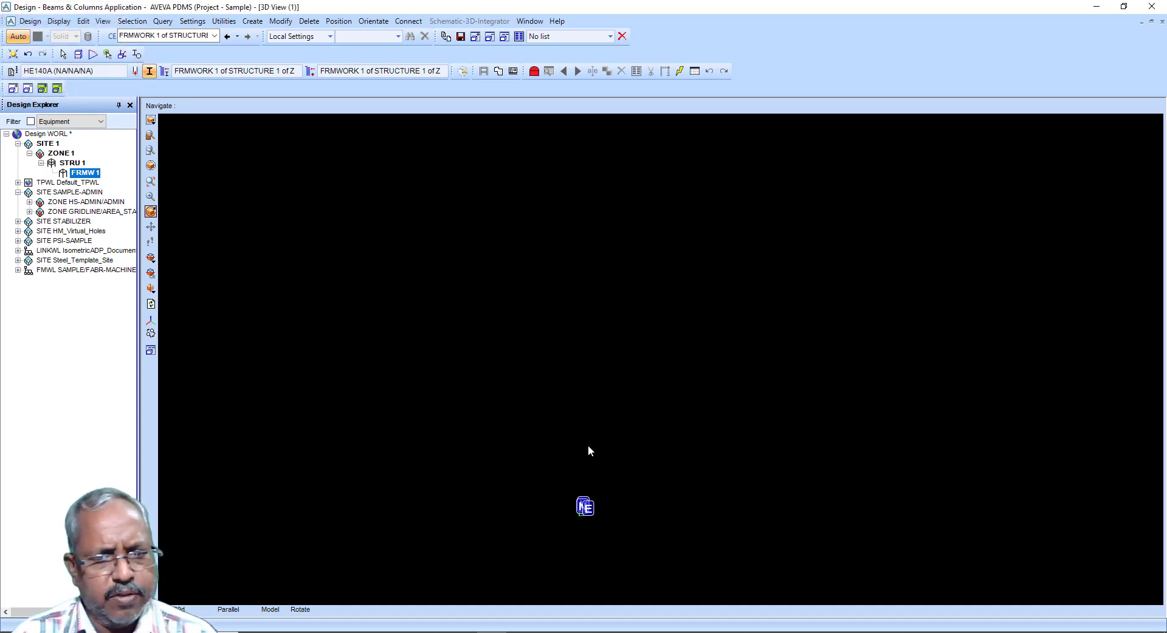
pyautogui.scroll(2, 614, 515)
pyautogui.scroll(-3, 552, 481)
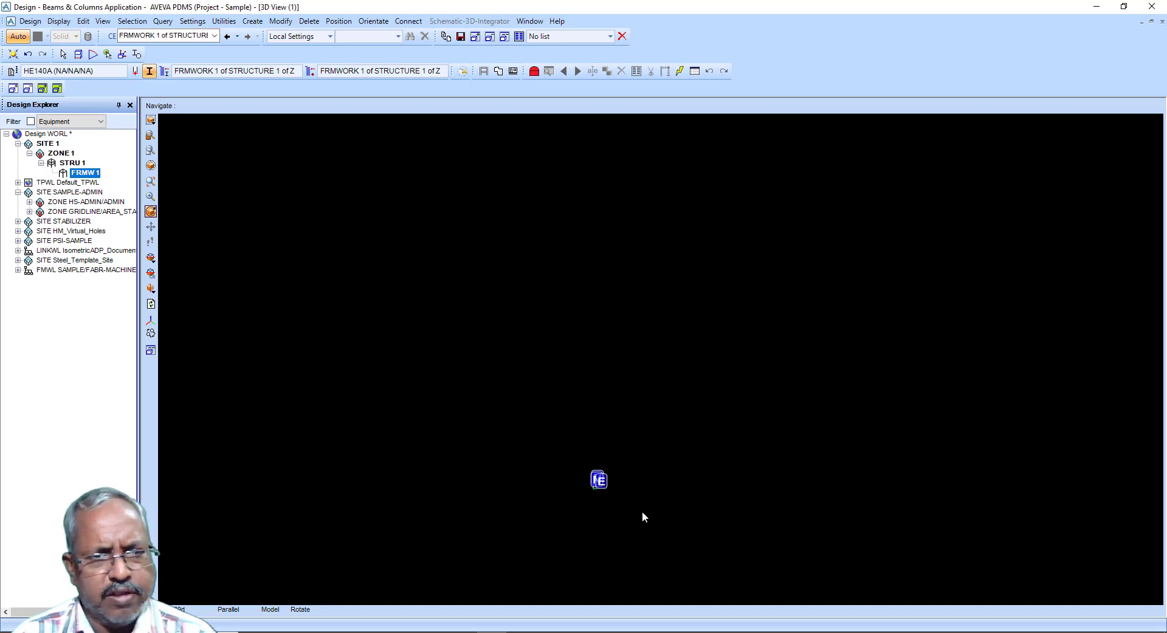
# Step: Create a straight section starting at the world origin and running 5000 mm up
pyautogui.click(252, 20)
pyautogui.moveTo(284, 145)
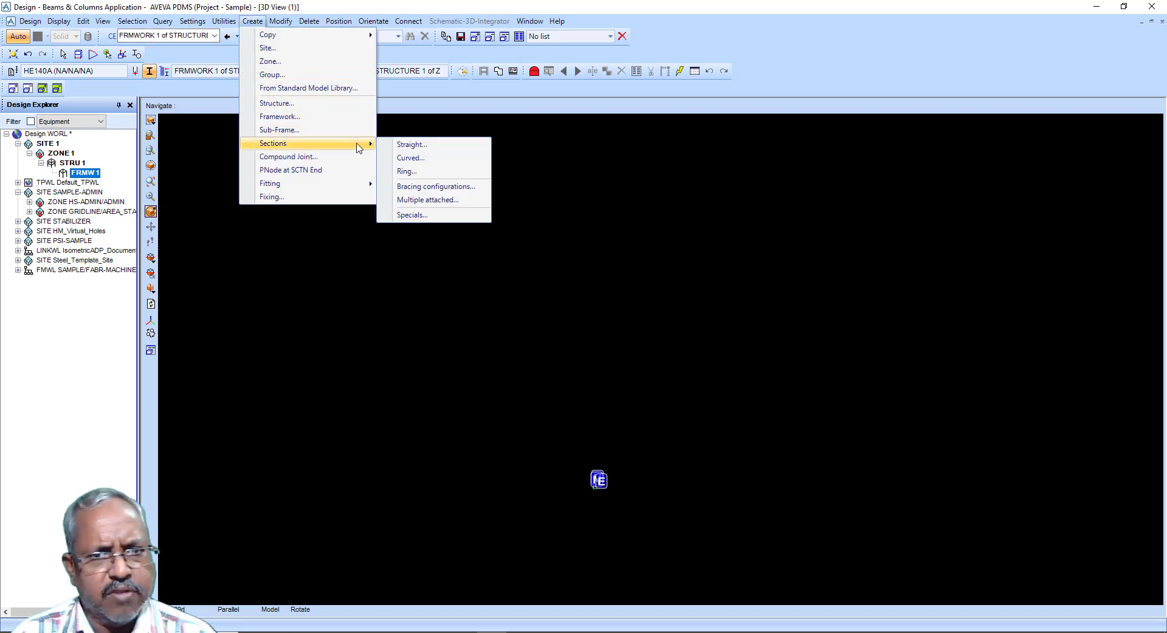
pyautogui.click(395, 144)
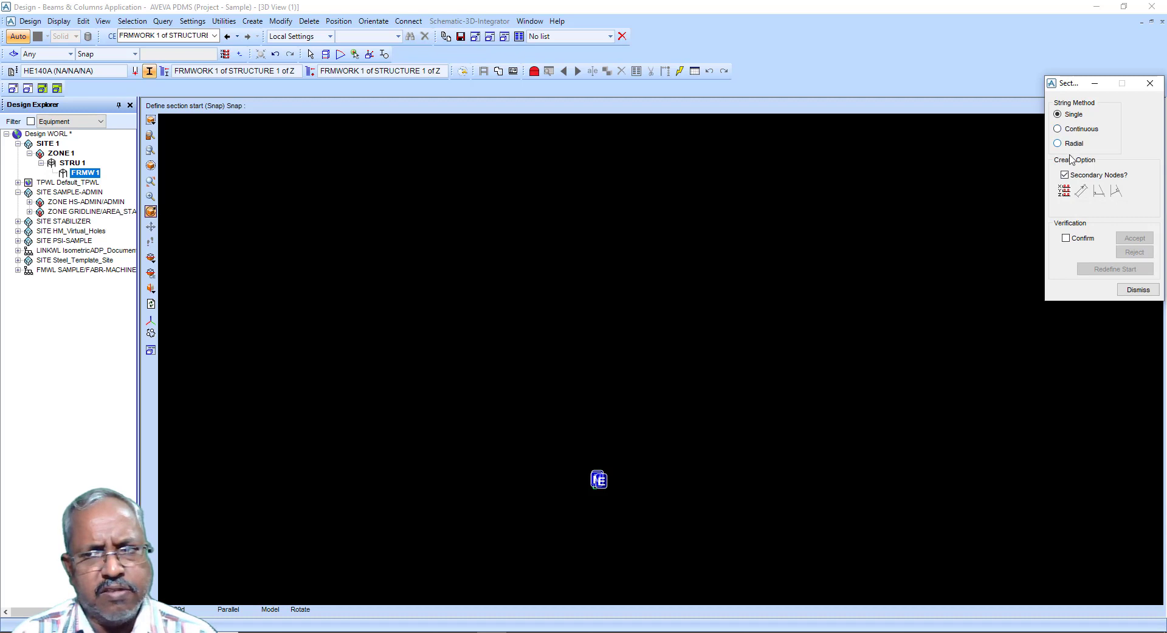
pyautogui.click(1063, 191)
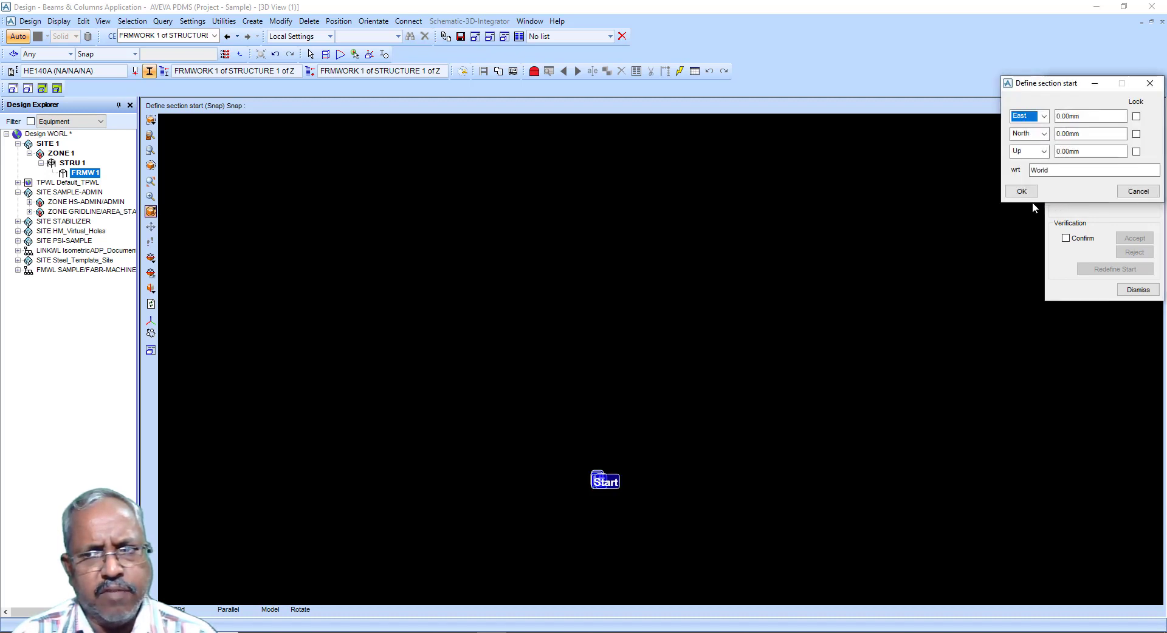
pyautogui.click(1021, 190)
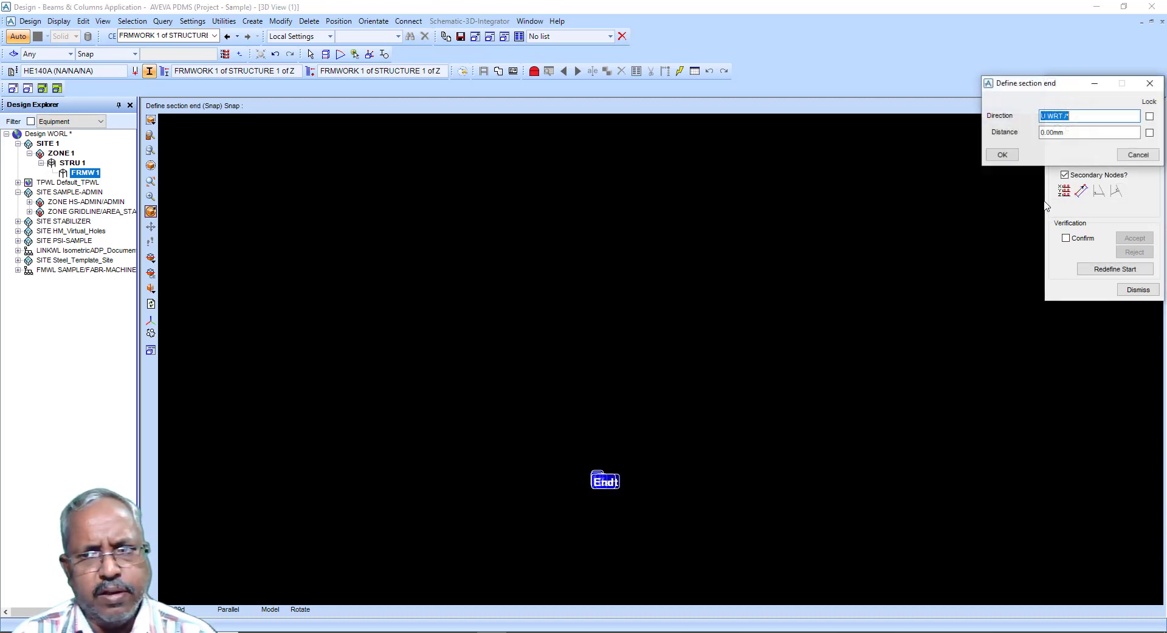
pyautogui.click(1080, 119)
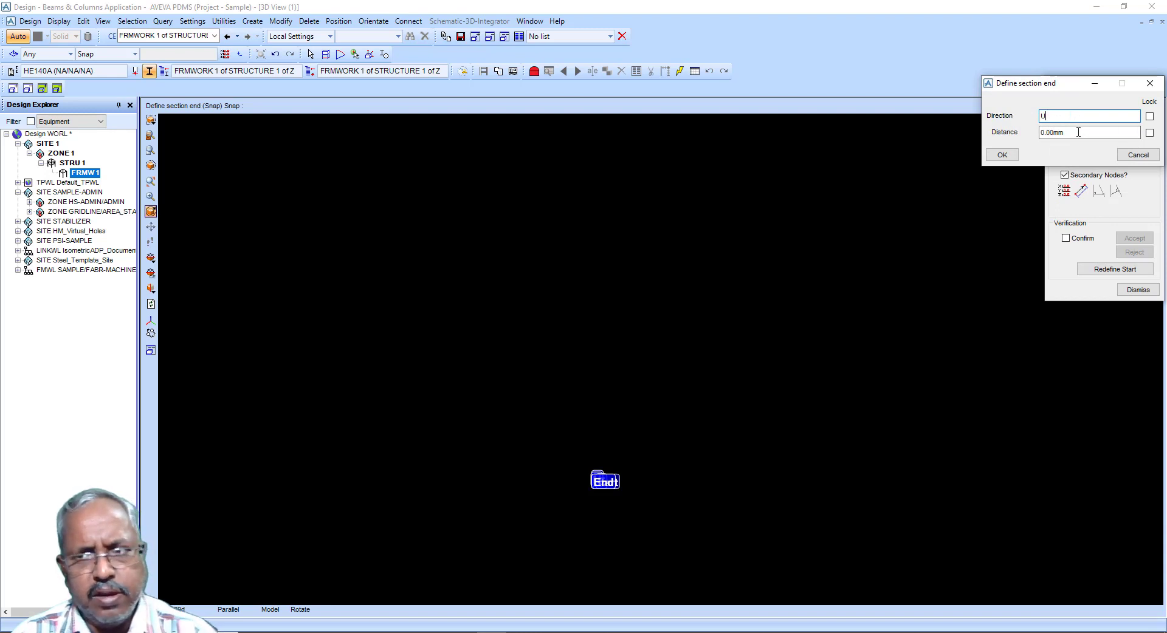
pyautogui.moveTo(1075, 133); pyautogui.dragTo(962, 143)
pyautogui.write('5000')
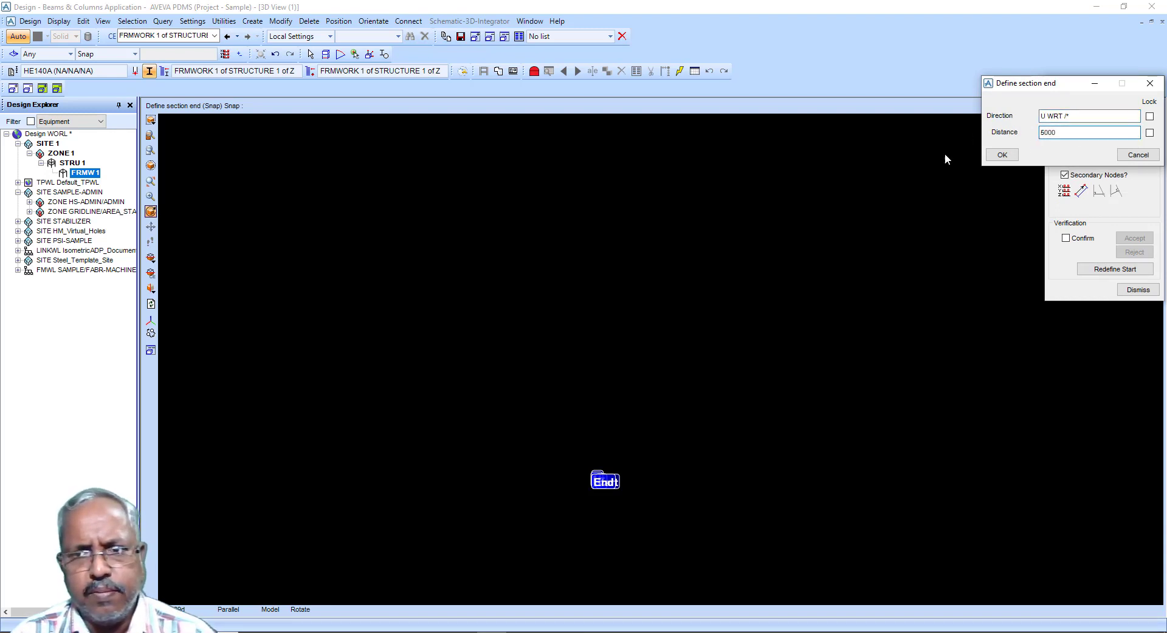
pyautogui.click(1002, 155)
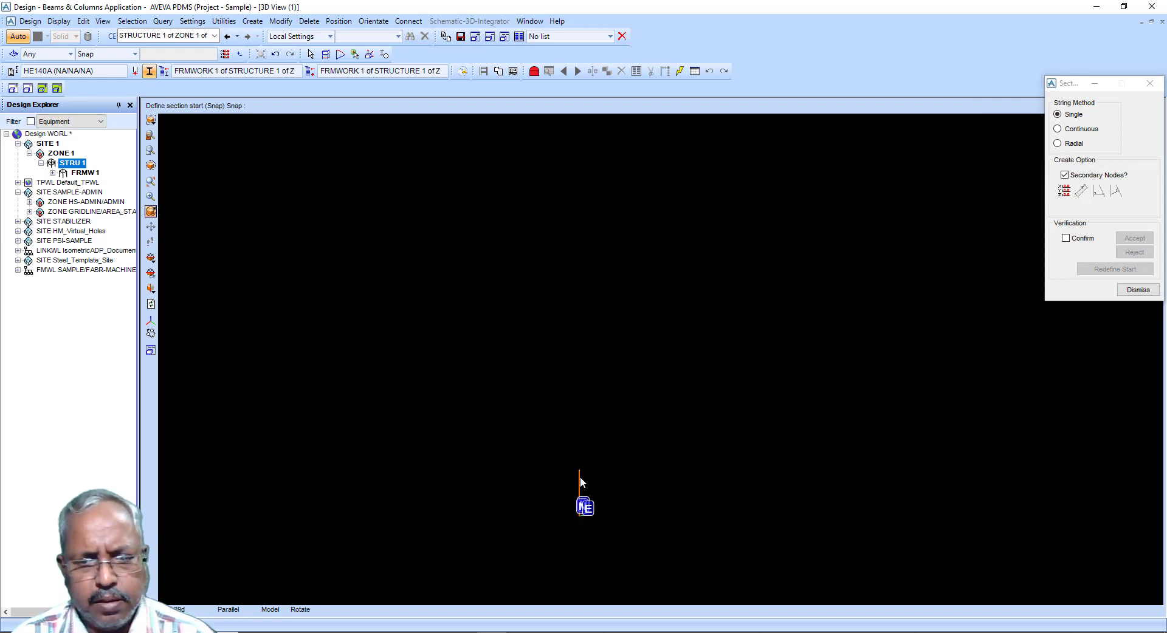
# Step: Switch section creation to continuous mode and redefine the start point at Up 5000 mm from the origin
pyautogui.rightClick(580, 478)
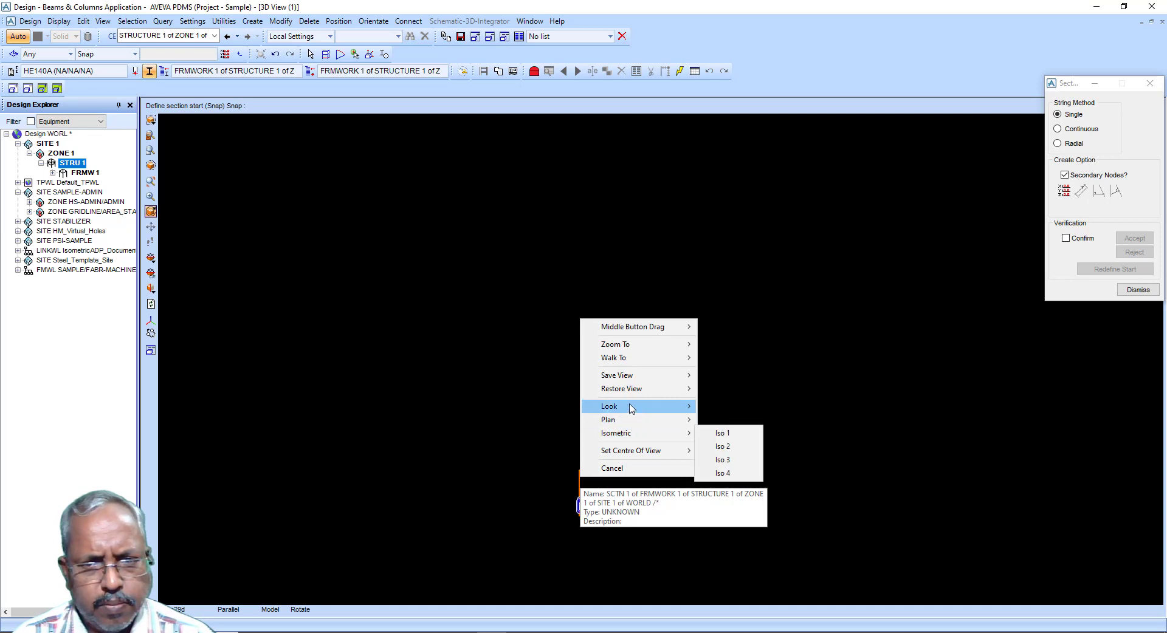
pyautogui.moveTo(638, 345)
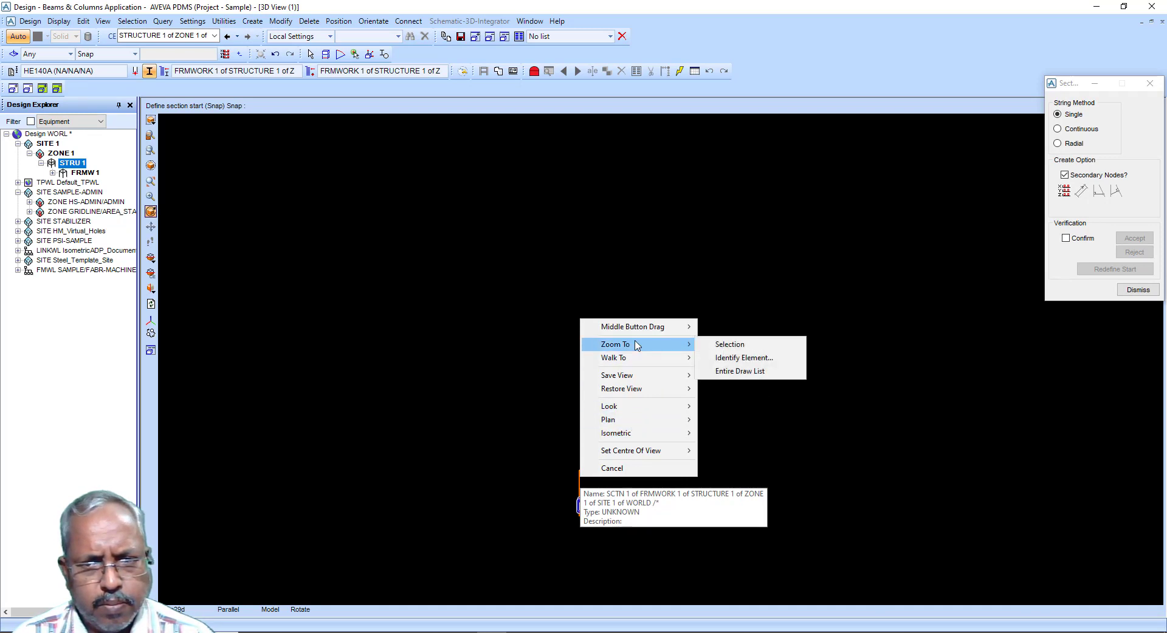
pyautogui.click(717, 372)
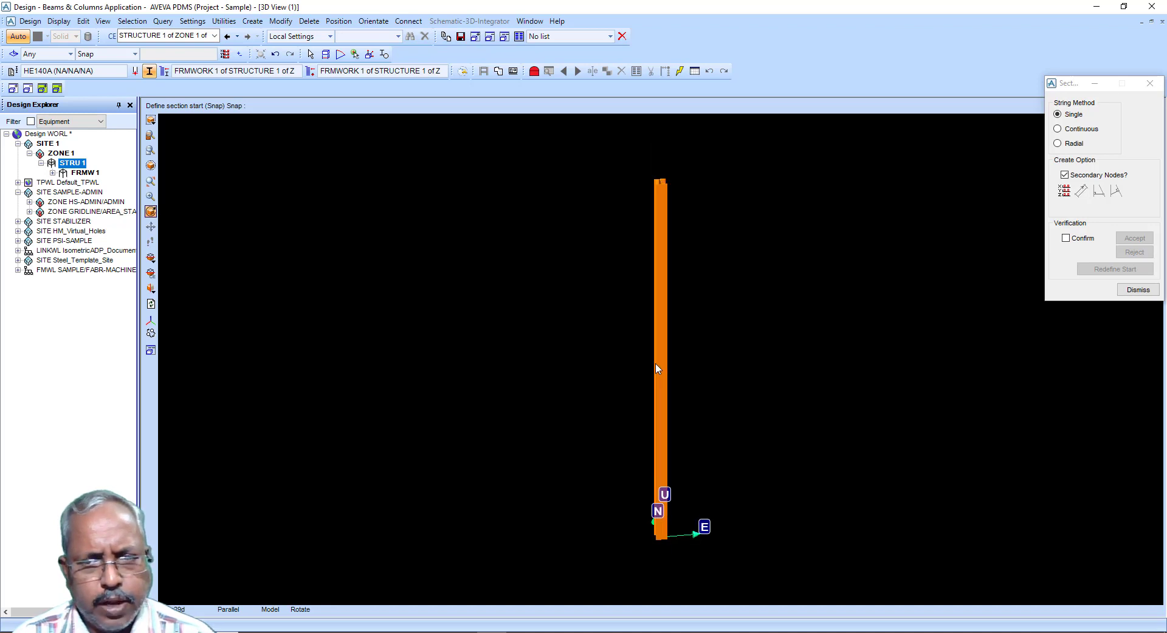
pyautogui.moveTo(657, 365); pyautogui.dragTo(723, 389, button='middle')
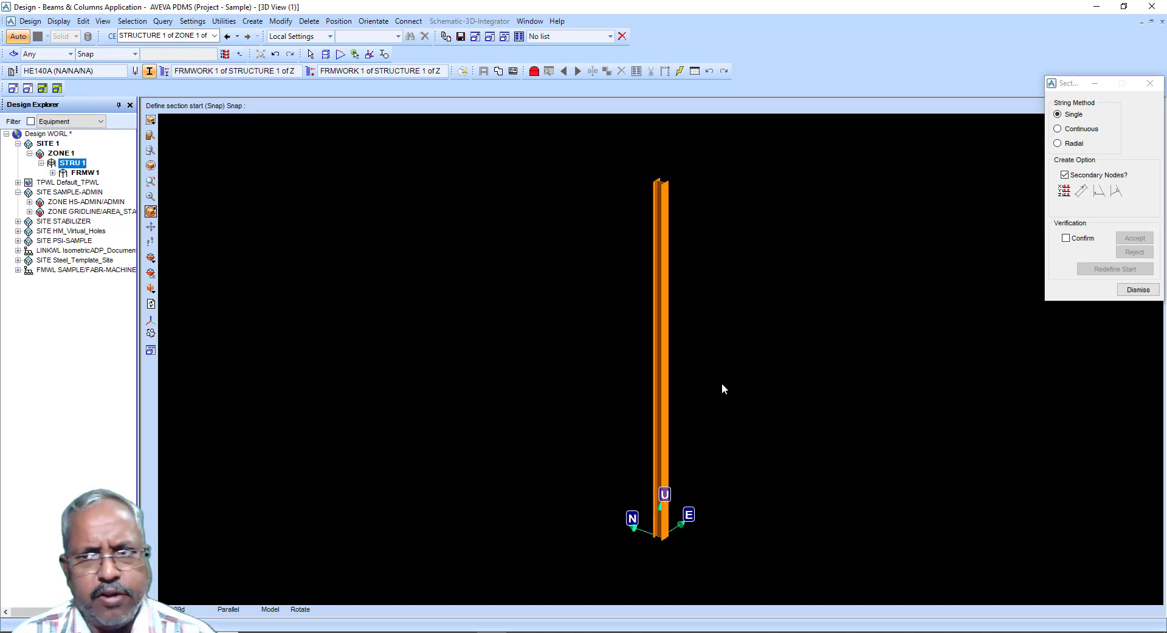
pyautogui.click(1057, 130)
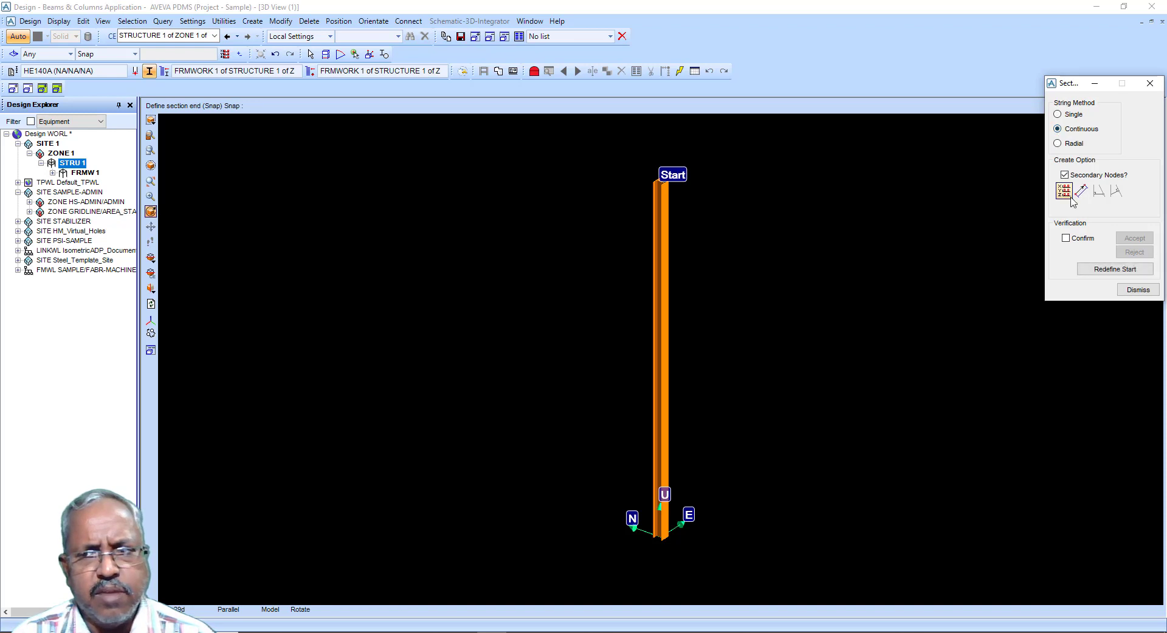
pyautogui.click(1114, 269)
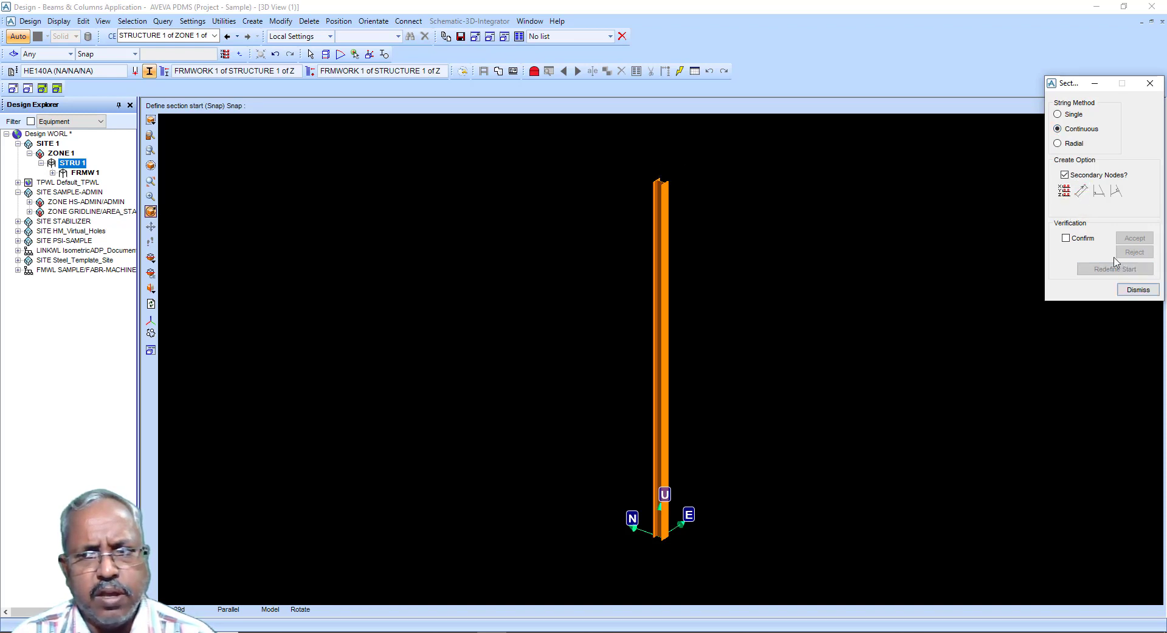
pyautogui.click(1063, 191)
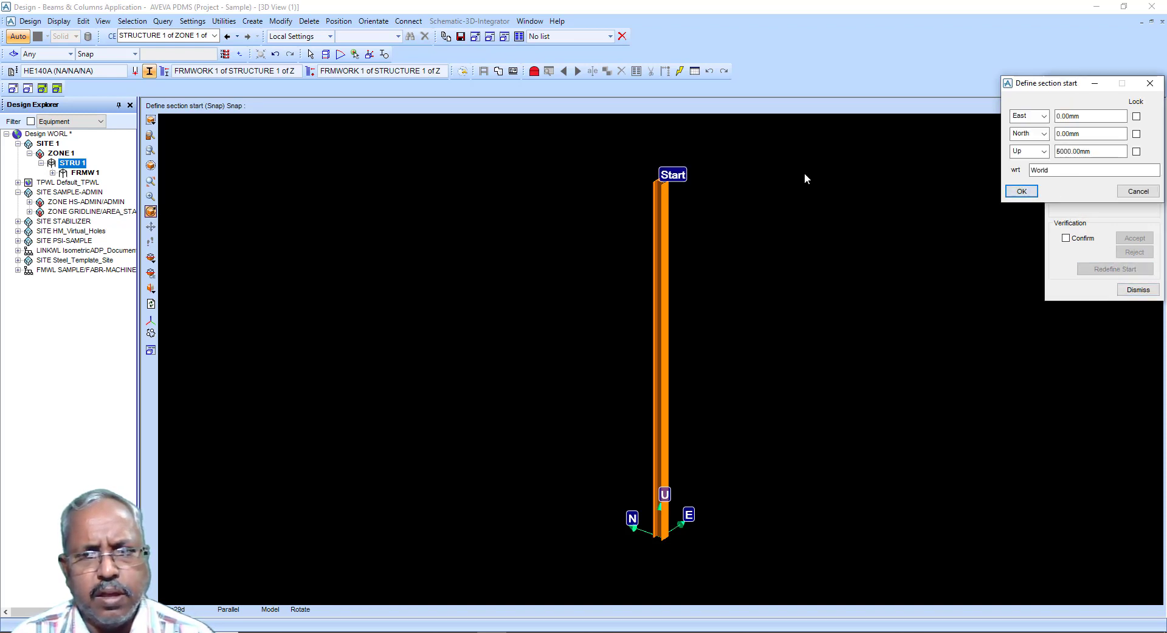
pyautogui.click(1021, 191)
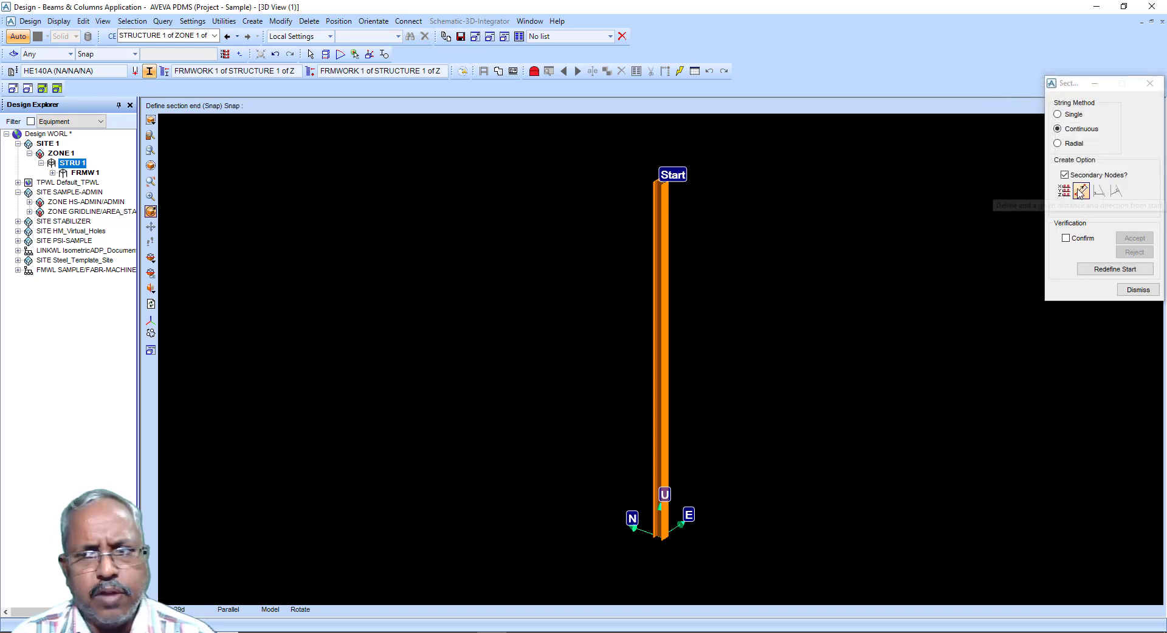
# Step: Create a section running 5000 mm east from the column top
pyautogui.click(1080, 194)
pyautogui.moveTo(1081, 117); pyautogui.dragTo(980, 121)
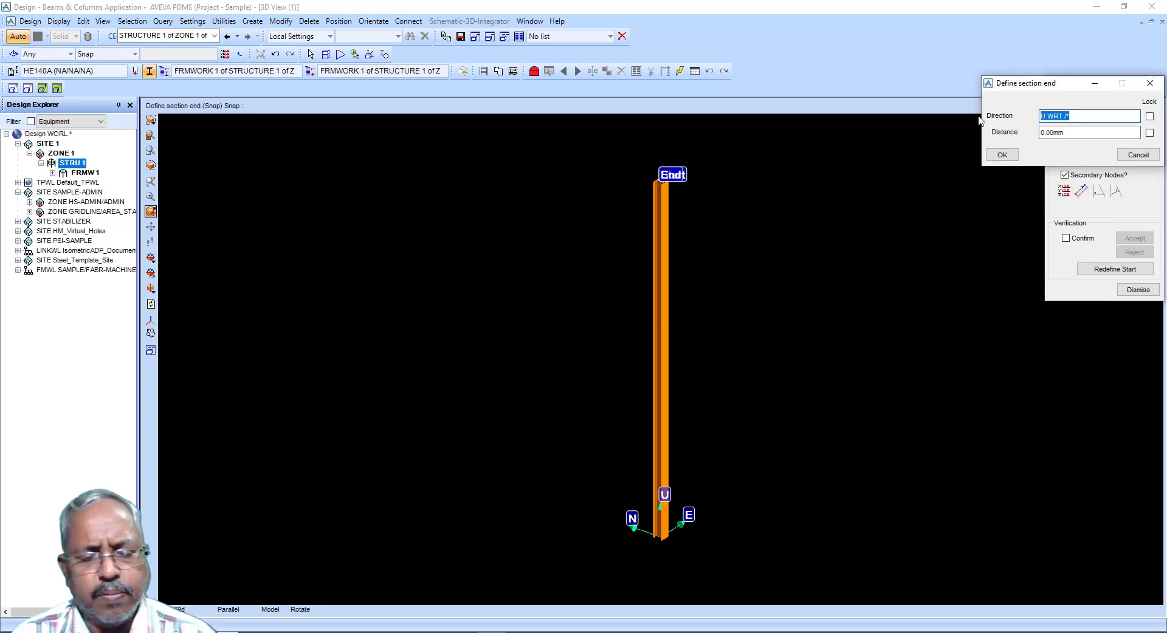
pyautogui.write('E')
pyautogui.press('Return')
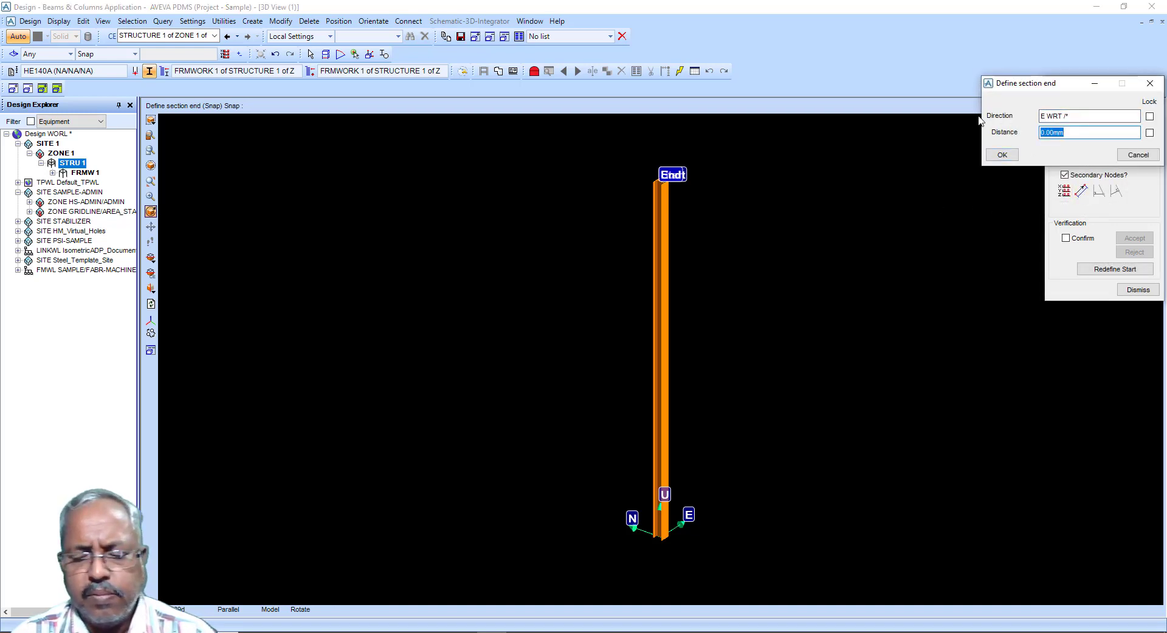
pyautogui.write('5000')
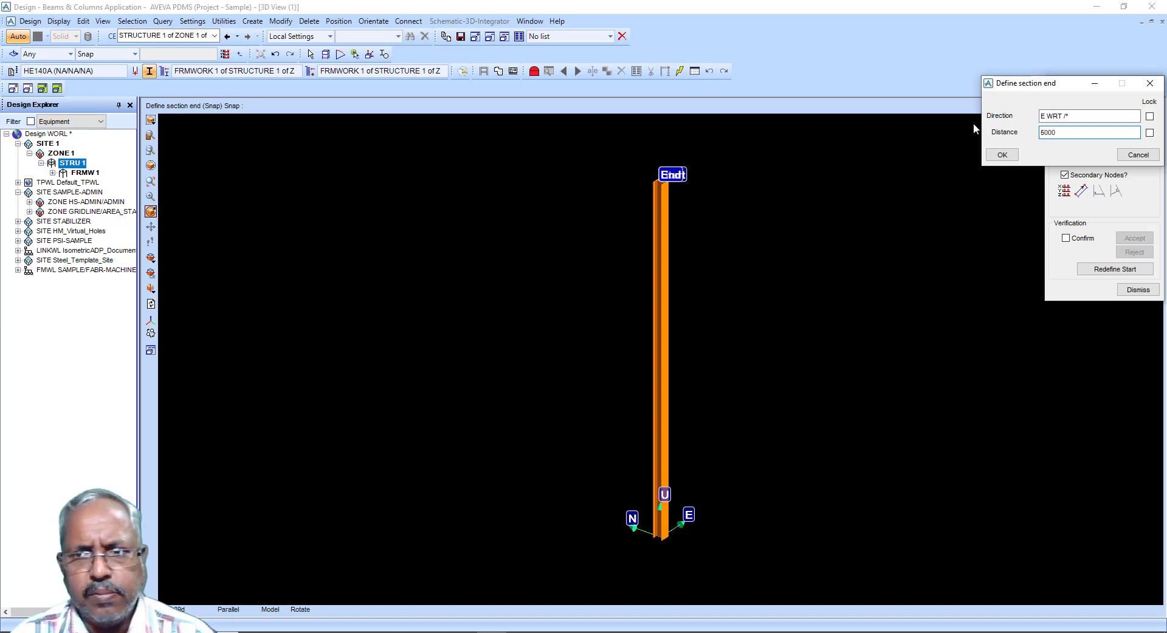
pyautogui.click(1002, 154)
# Step: Add a section running 5000 mm down from the beam end and close the section creation dialog
pyautogui.click(1078, 189)
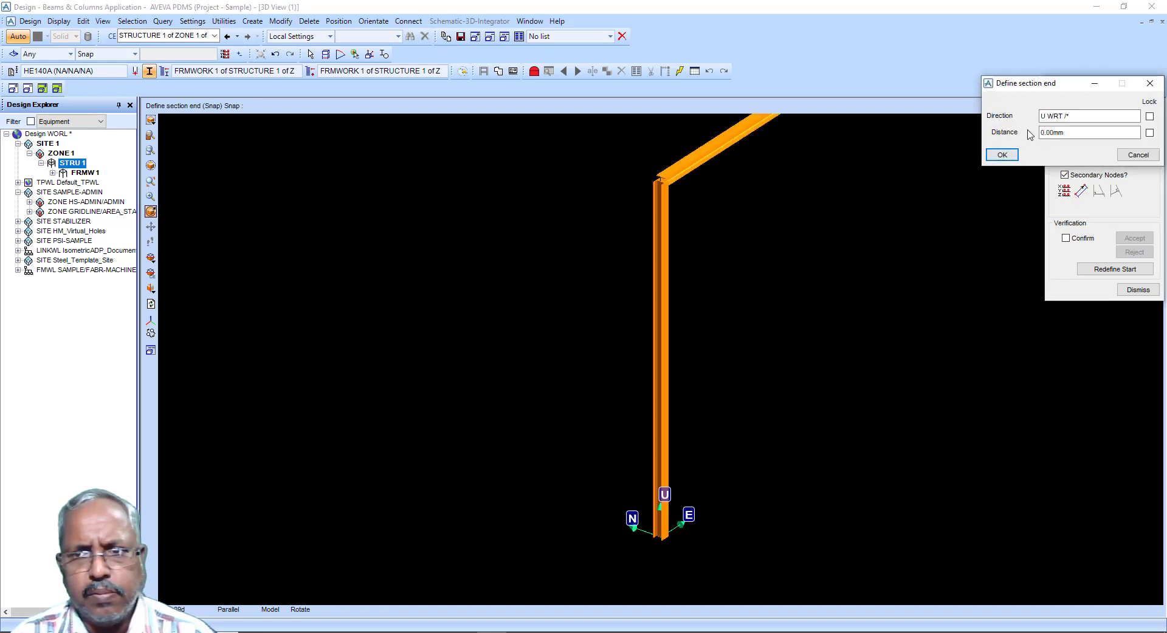
pyautogui.write('D')
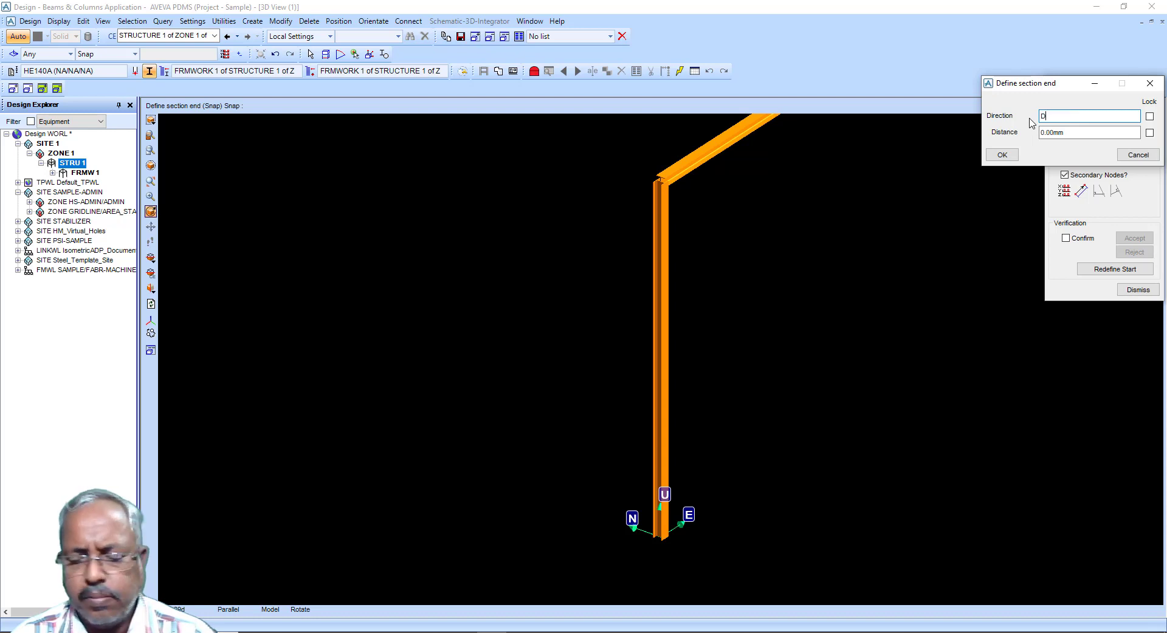
pyautogui.press('Tab')
pyautogui.write('5')
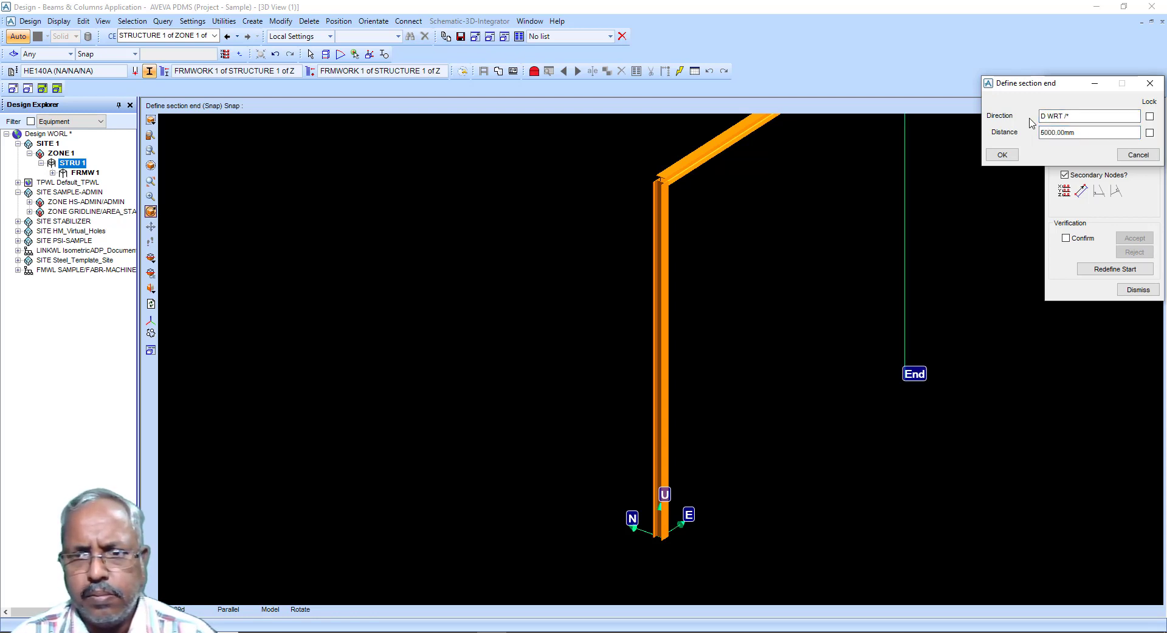
pyautogui.click(1002, 155)
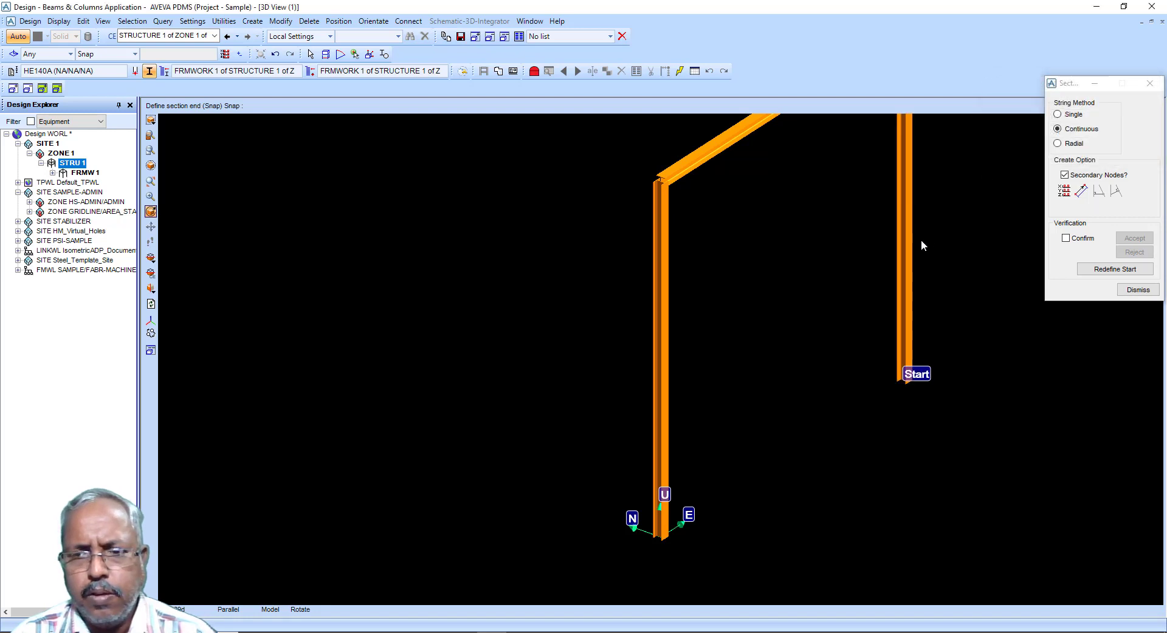
pyautogui.scroll(-3, 899, 240)
pyautogui.scroll(1, 782, 247)
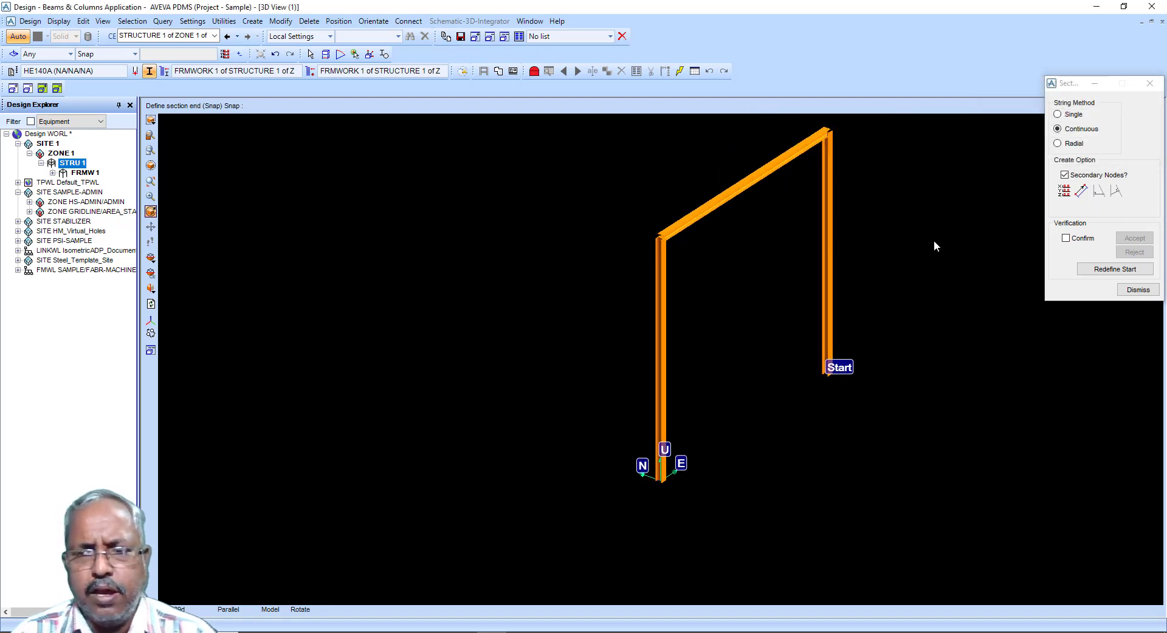
pyautogui.click(1134, 291)
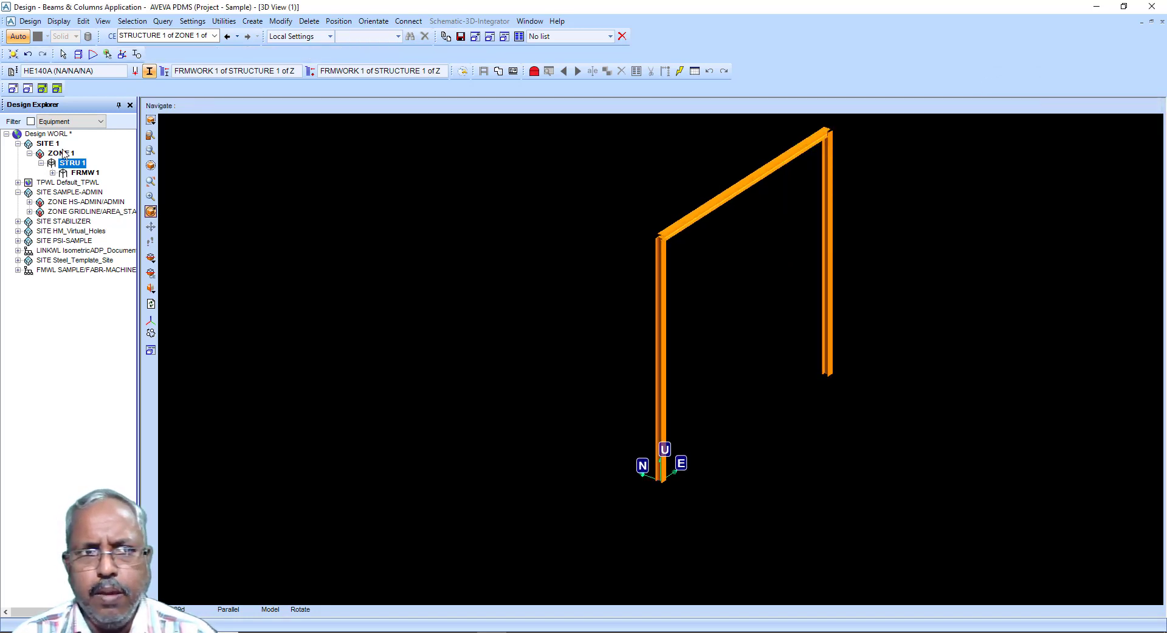
pyautogui.click(252, 21)
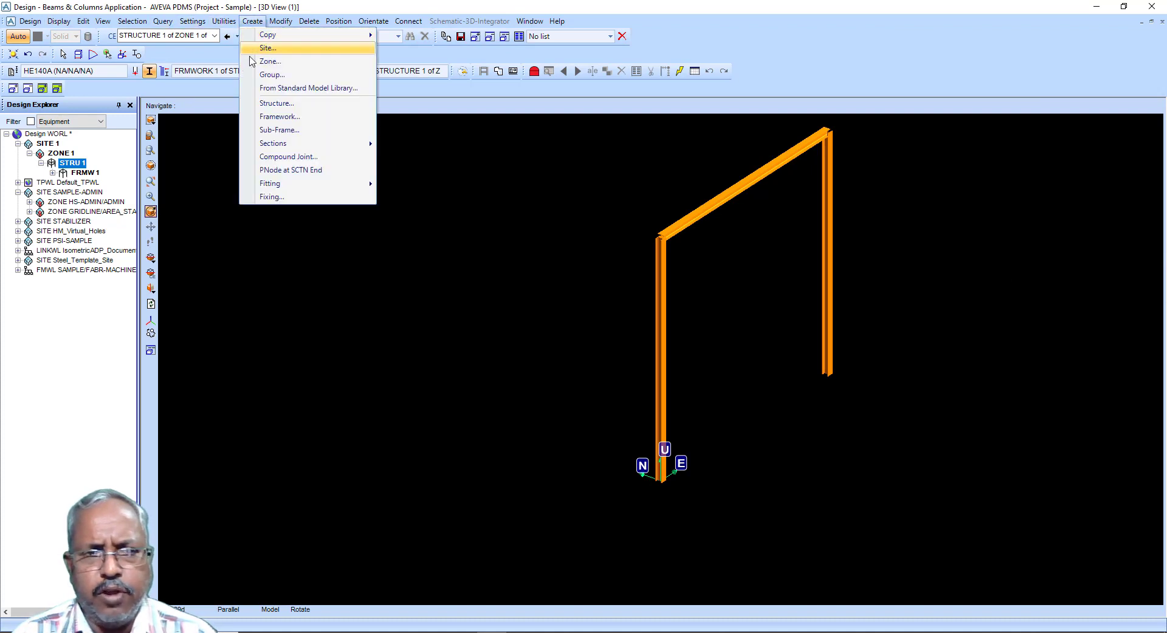
pyautogui.moveTo(333, 143)
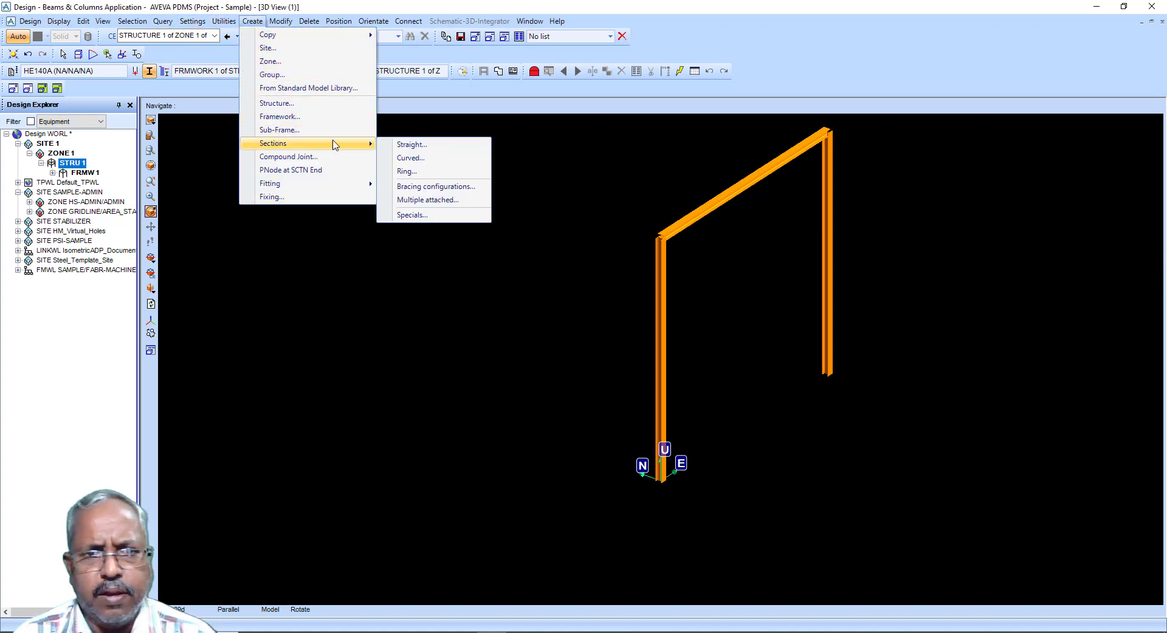
pyautogui.click(418, 160)
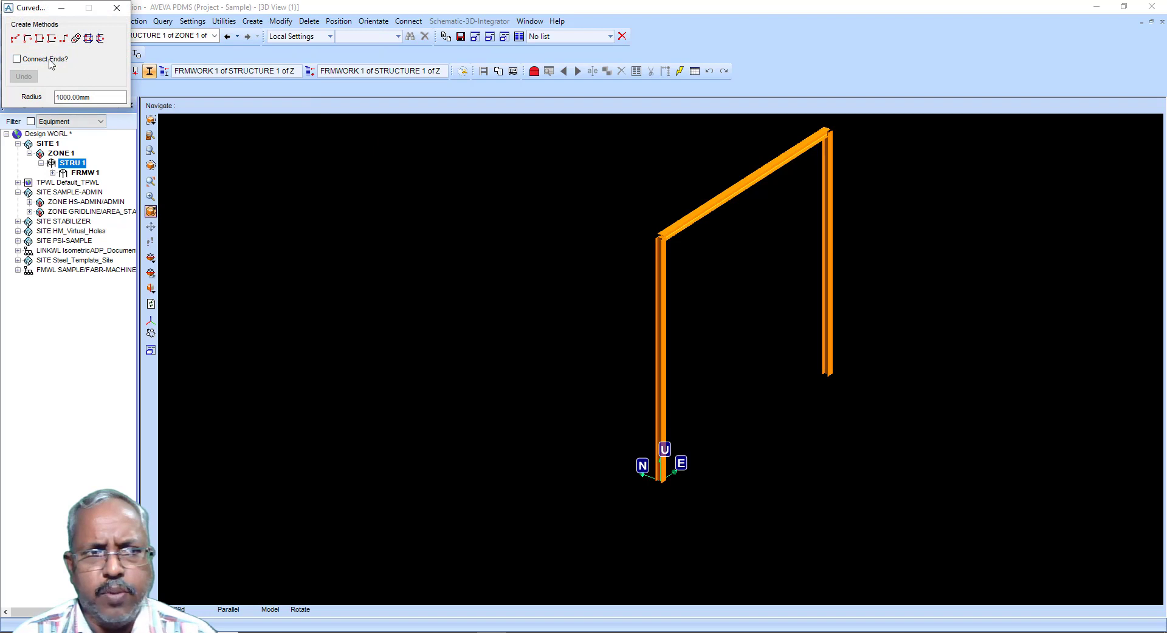
pyautogui.moveTo(35, 11); pyautogui.dragTo(231, 134)
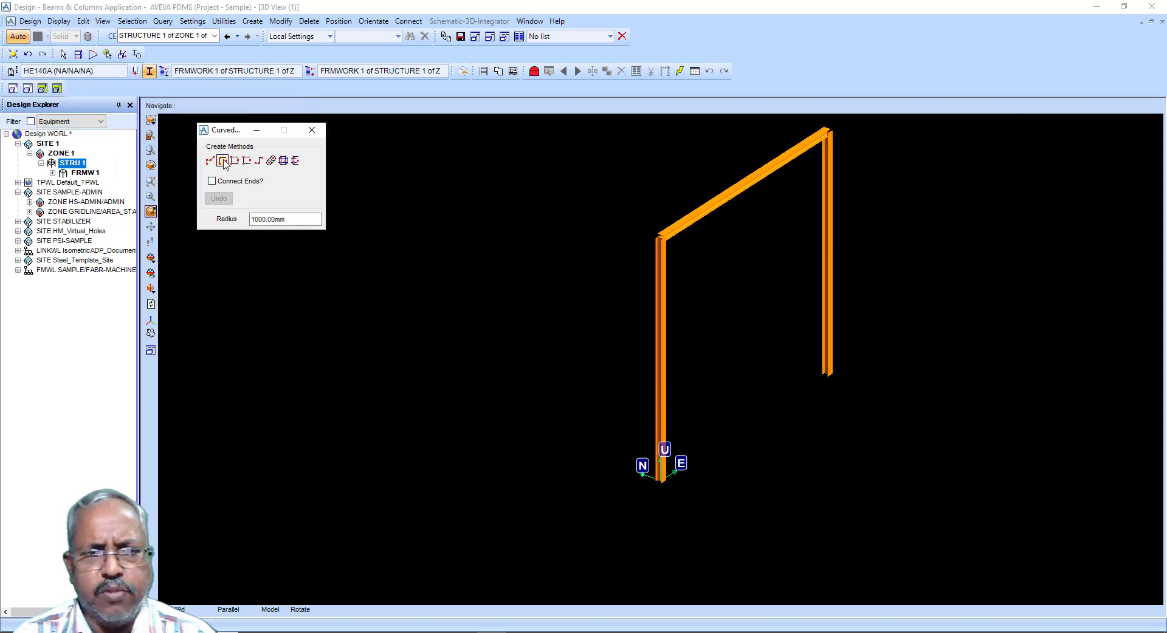
pyautogui.click(312, 129)
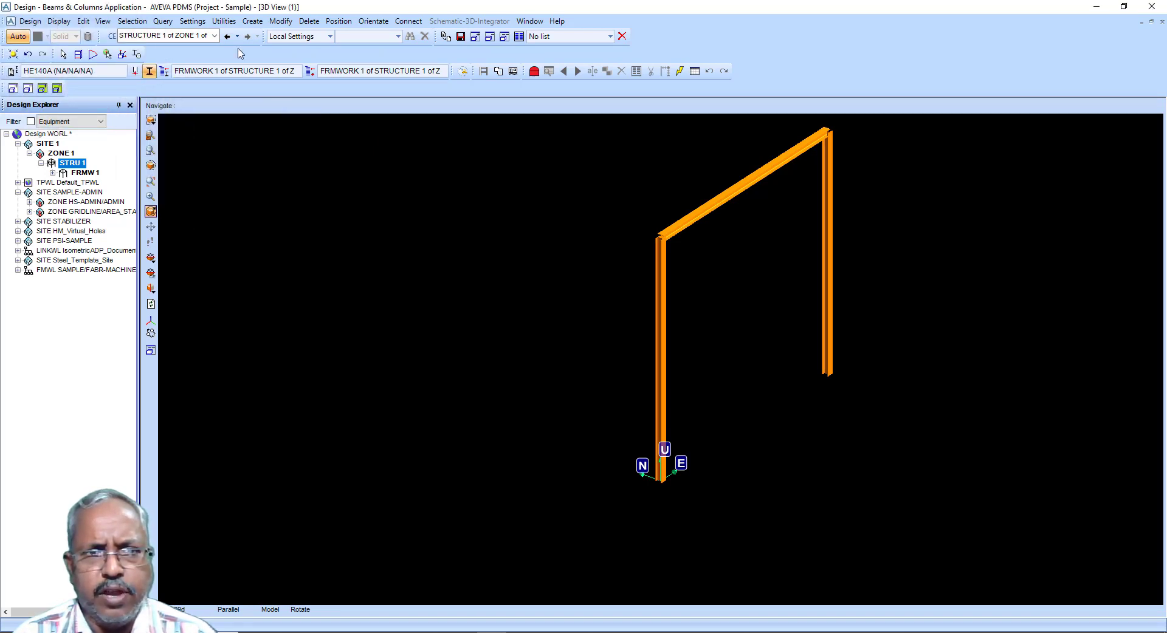
pyautogui.click(252, 21)
pyautogui.moveTo(294, 146)
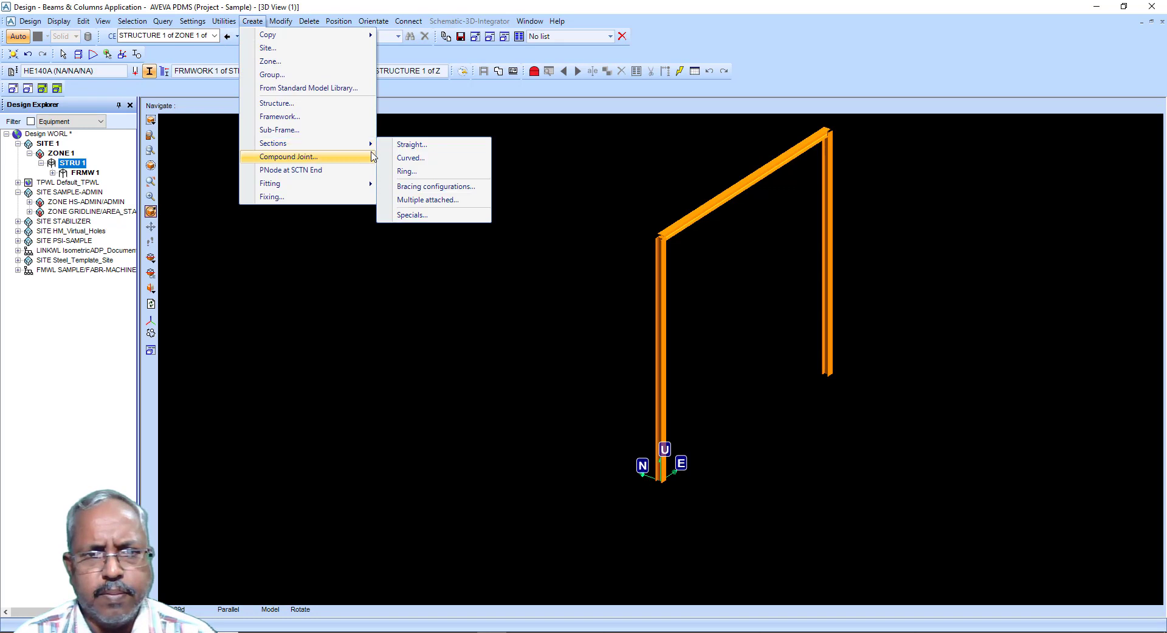
pyautogui.click(403, 171)
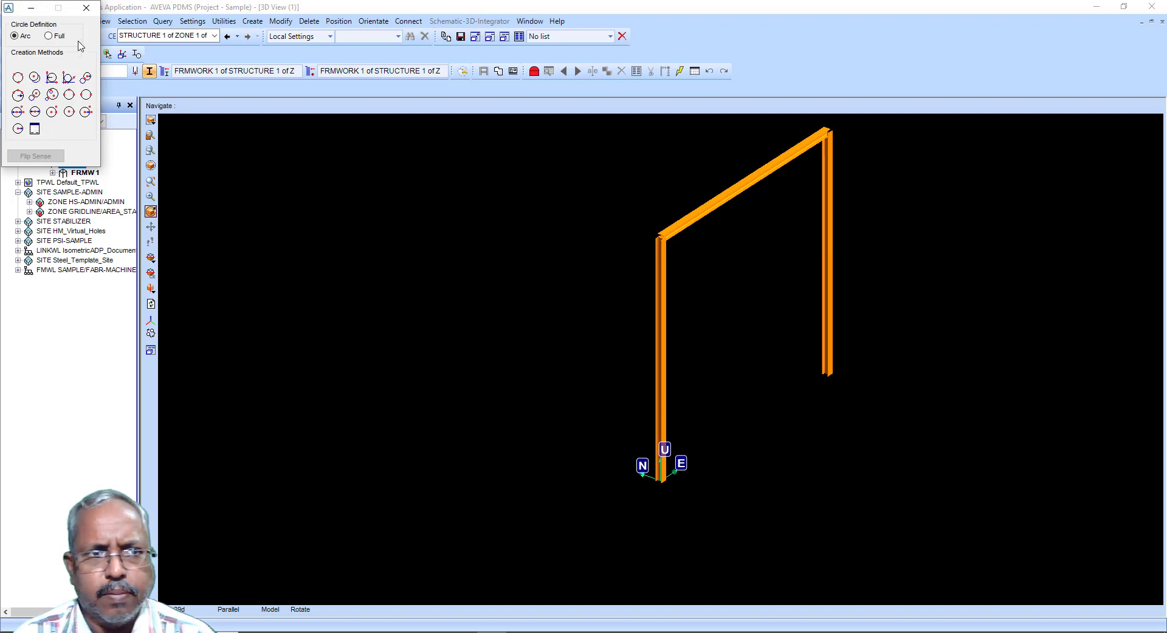
pyautogui.click(86, 7)
# Step: Review the available special section creation options and dismiss the dialog
pyautogui.click(252, 21)
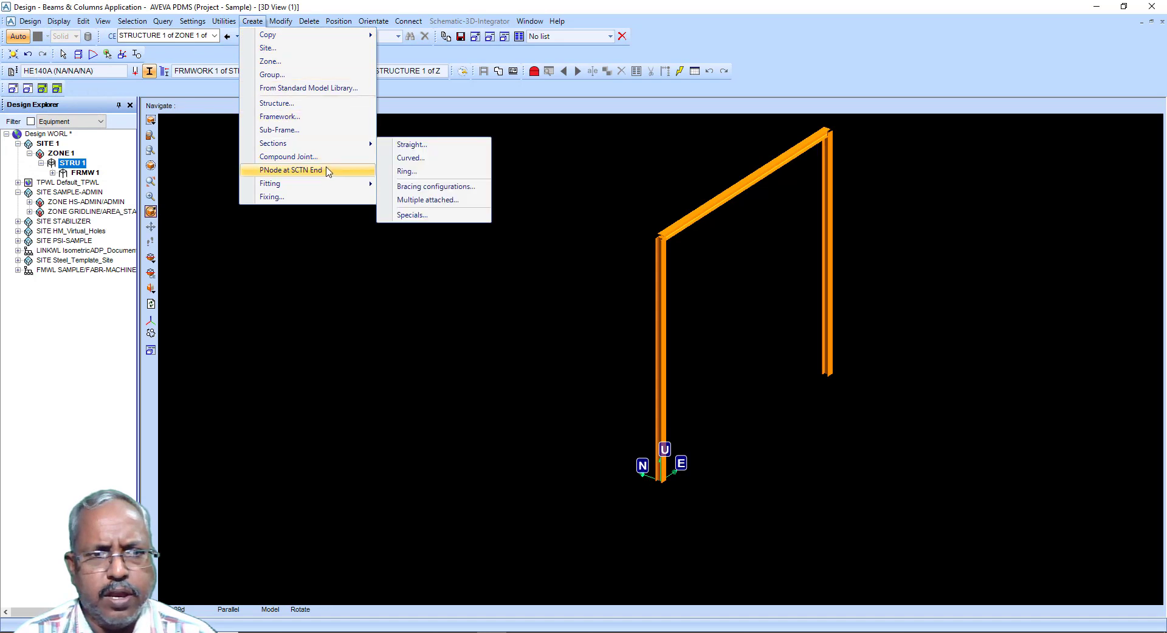
pyautogui.moveTo(329, 189)
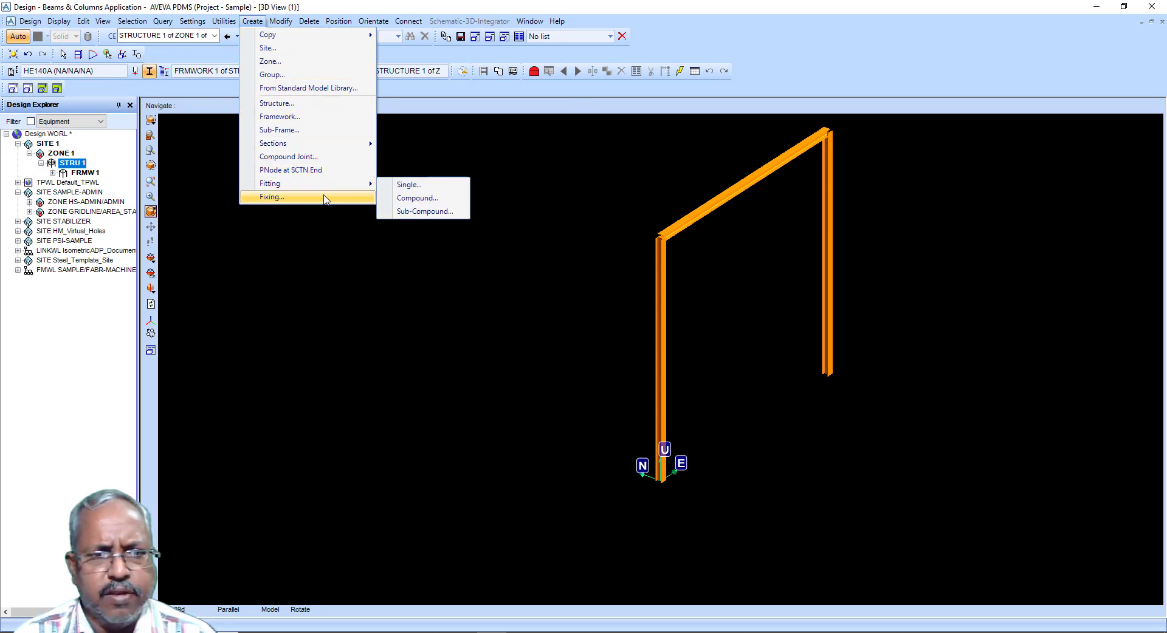
pyautogui.moveTo(355, 146)
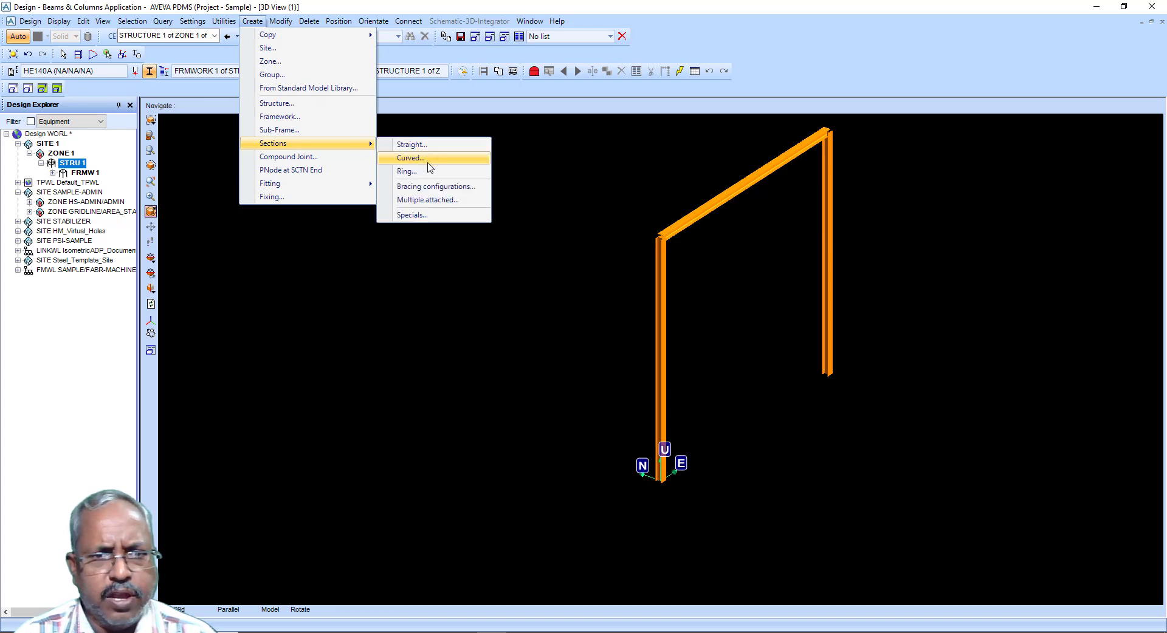
pyautogui.click(438, 216)
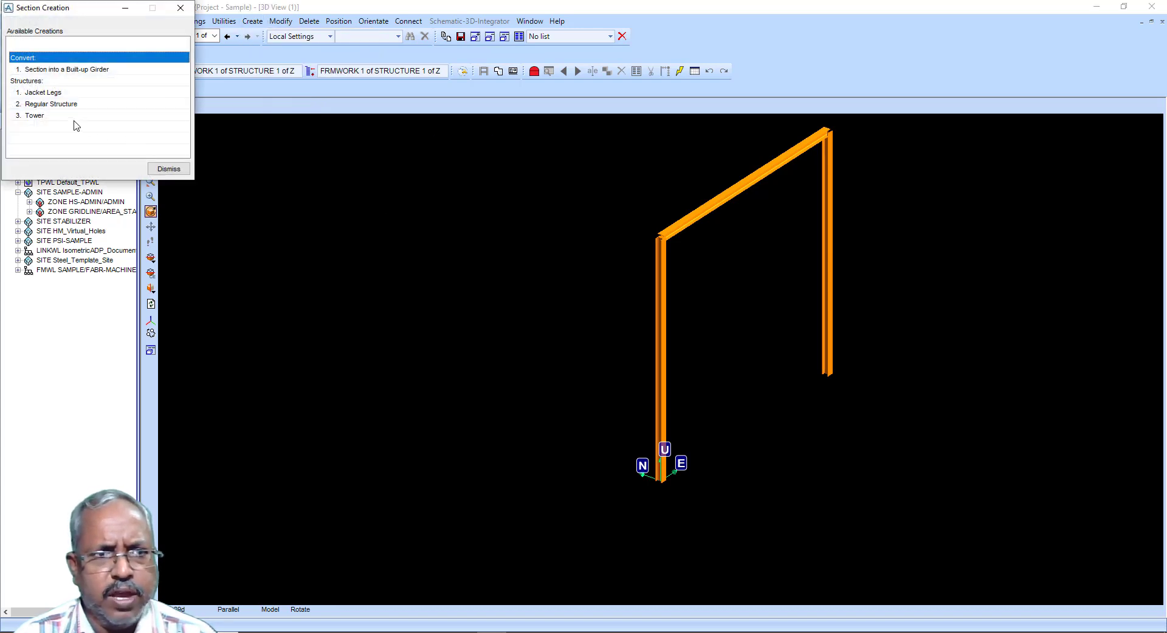
pyautogui.moveTo(71, 18); pyautogui.dragTo(366, 158)
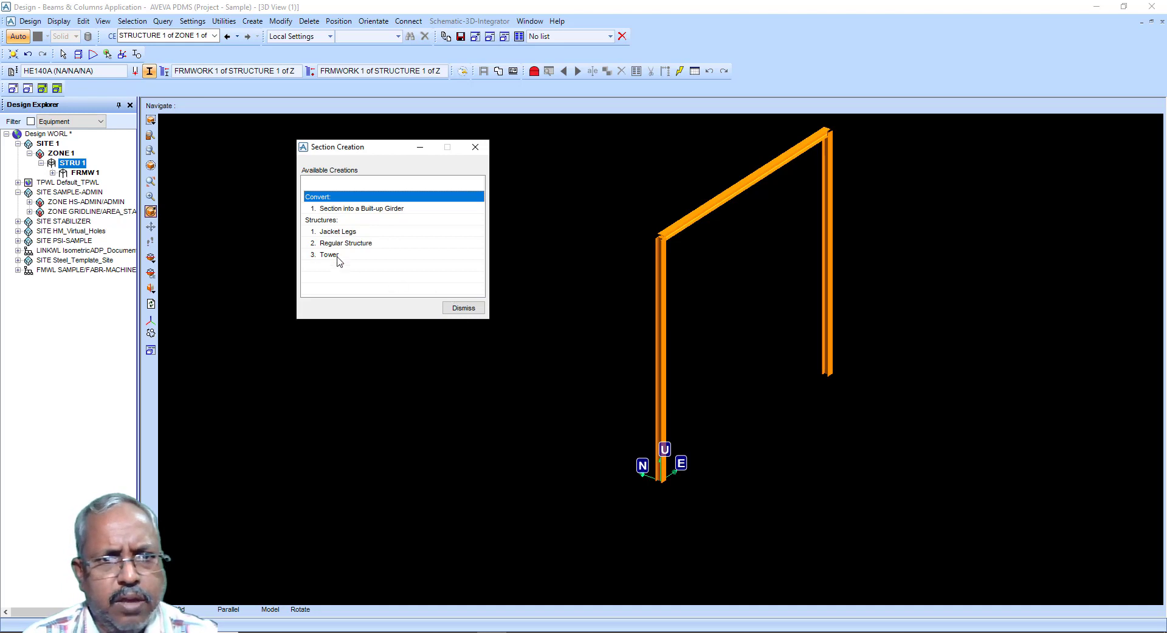
pyautogui.click(462, 306)
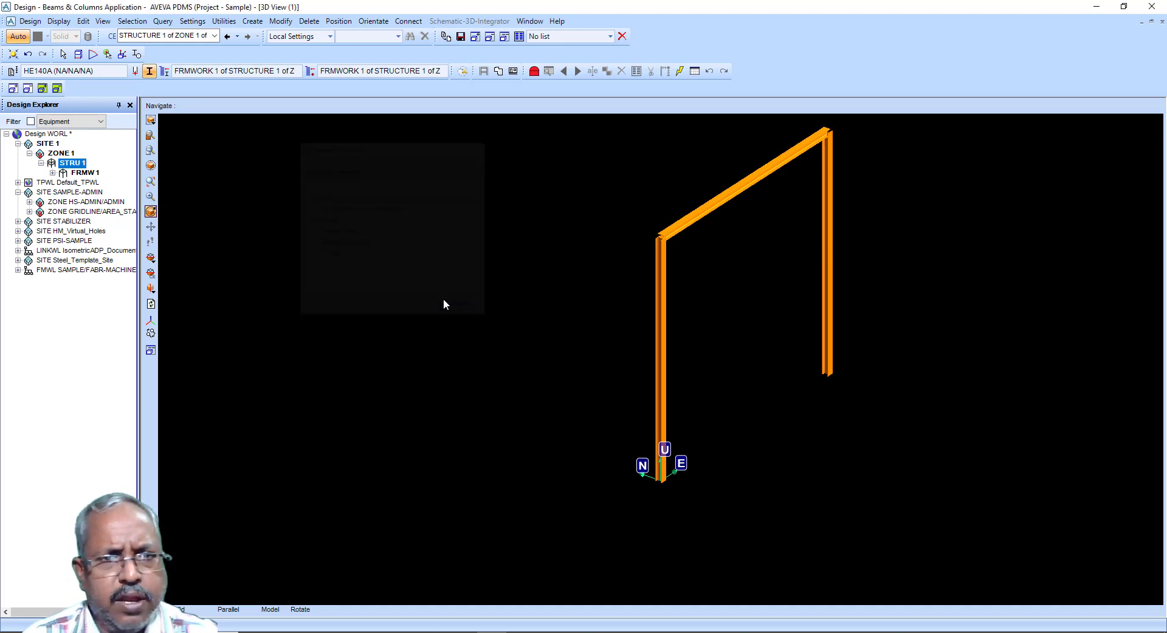
# Step: Switch to the Panels & Plates application
pyautogui.click(30, 22)
pyautogui.moveTo(55, 157)
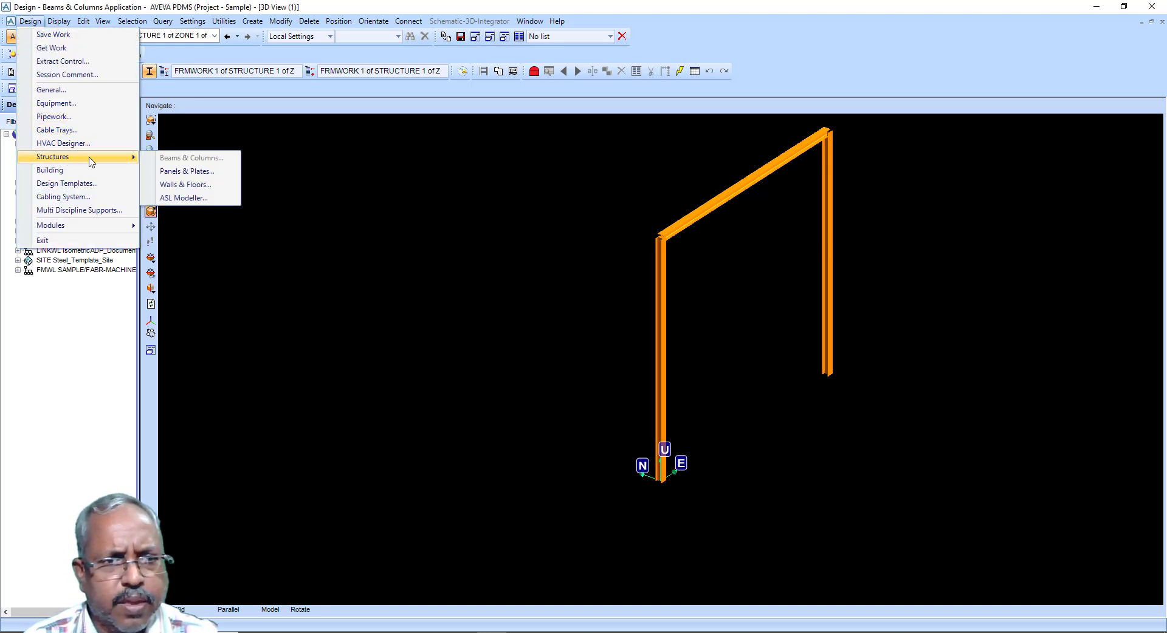
pyautogui.click(185, 174)
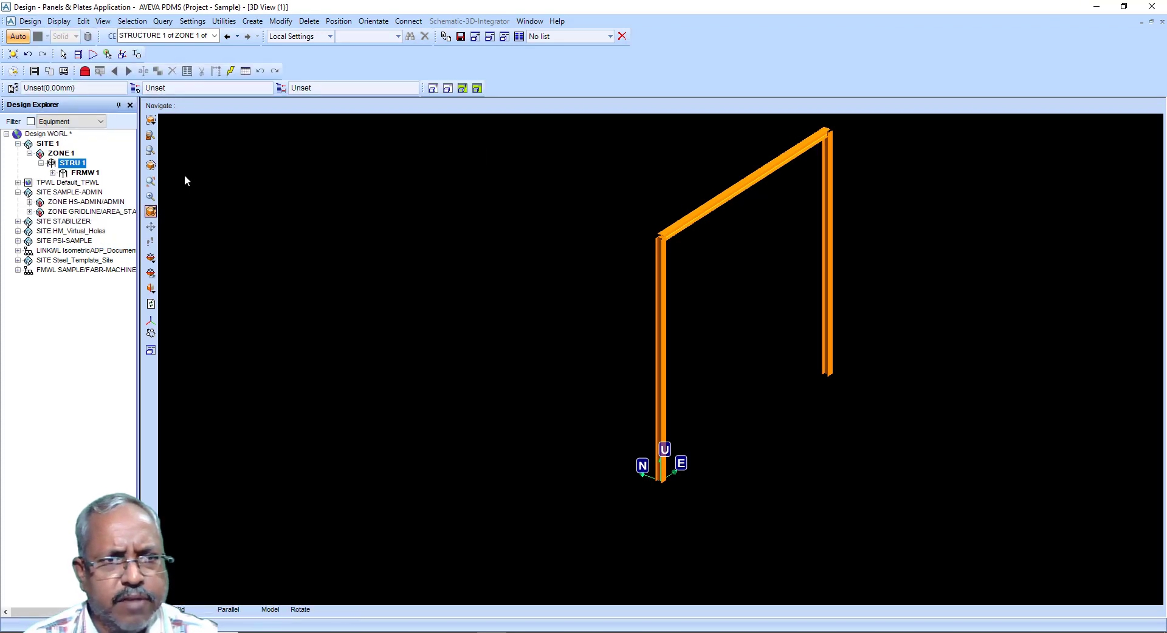
# Step: Set the default plate specification thickness to 6.00mm
pyautogui.click(17, 90)
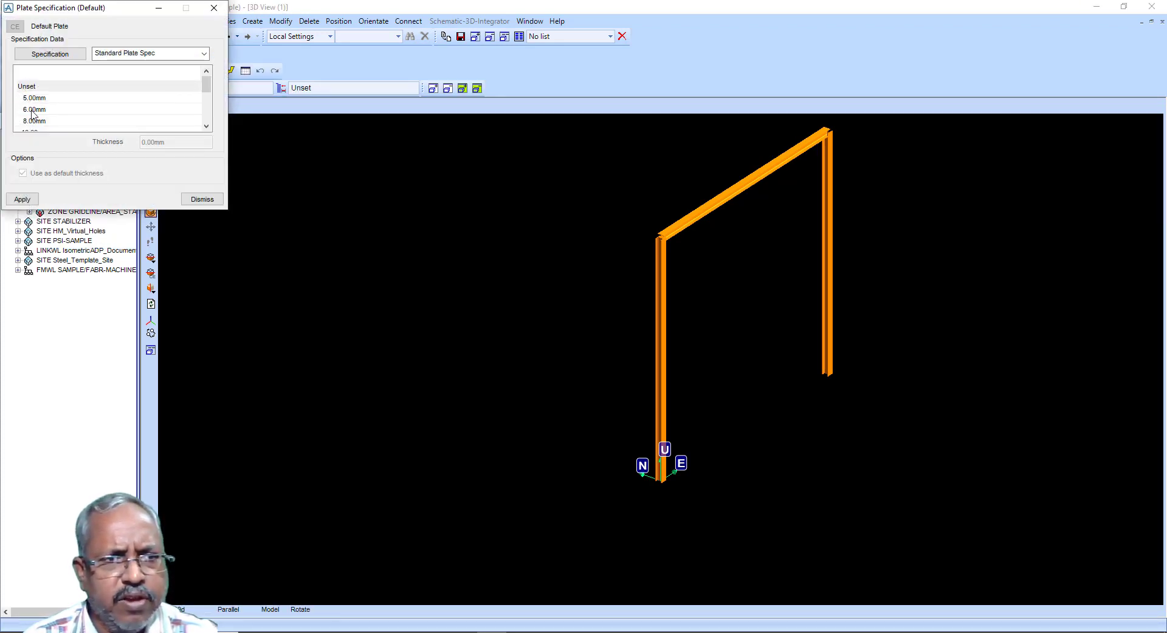
pyautogui.click(34, 109)
pyautogui.click(22, 199)
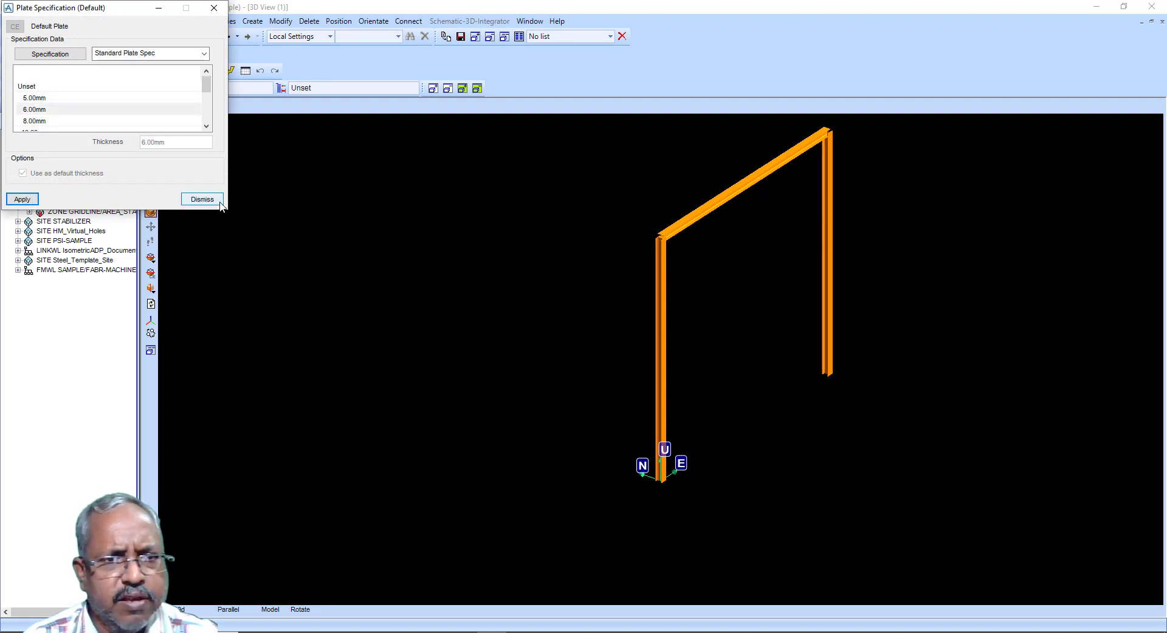
pyautogui.click(219, 200)
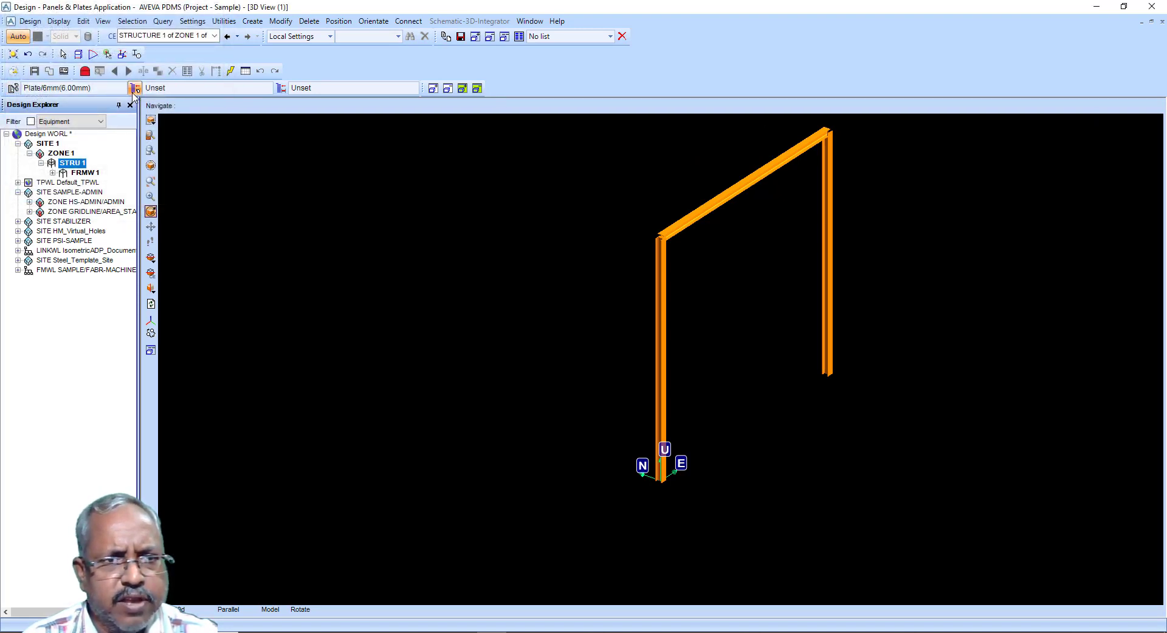
# Step: Set FRMW 1 as both storage areas for new panels
pyautogui.click(134, 90)
pyautogui.click(586, 341)
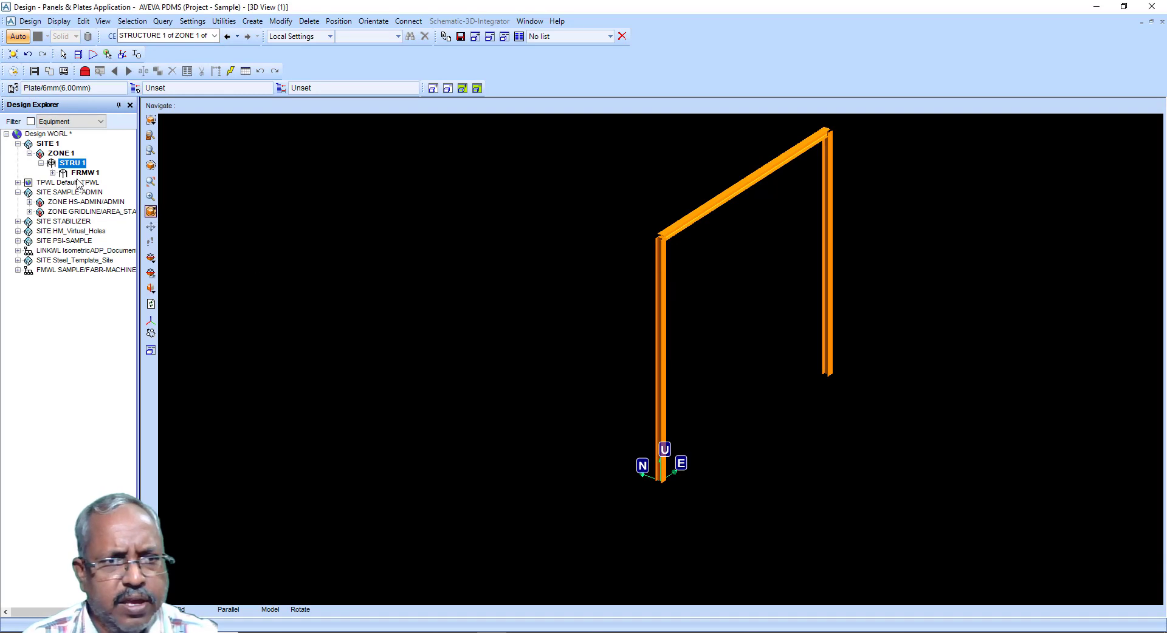
pyautogui.click(76, 174)
pyautogui.click(135, 90)
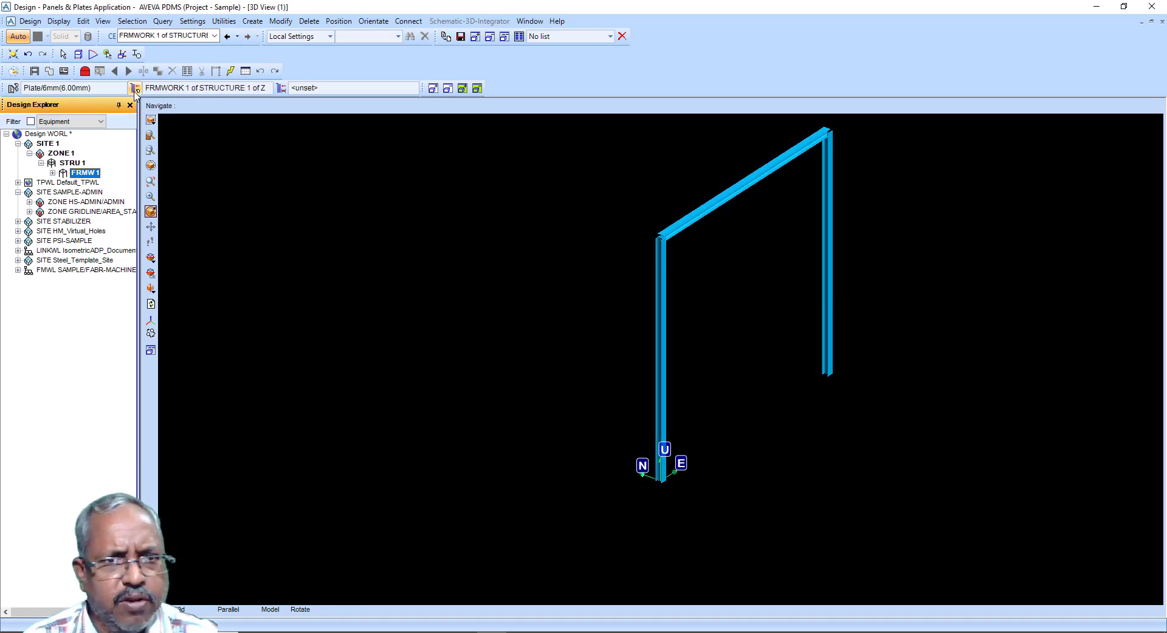
pyautogui.click(281, 88)
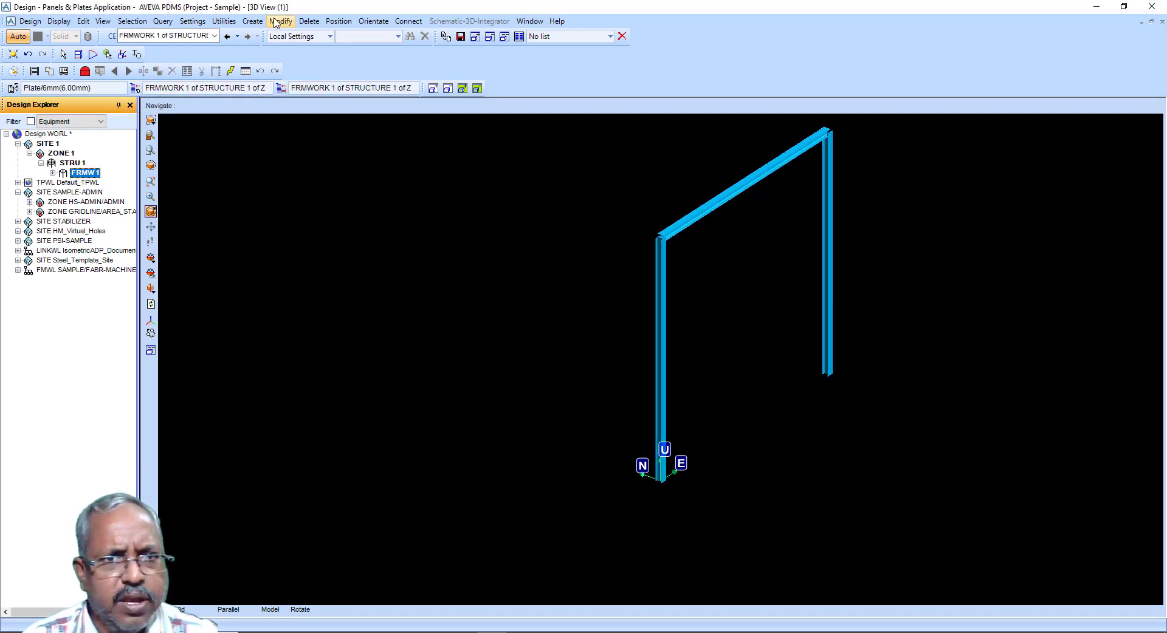
# Step: Switch to the Walls & Floors application
pyautogui.click(252, 21)
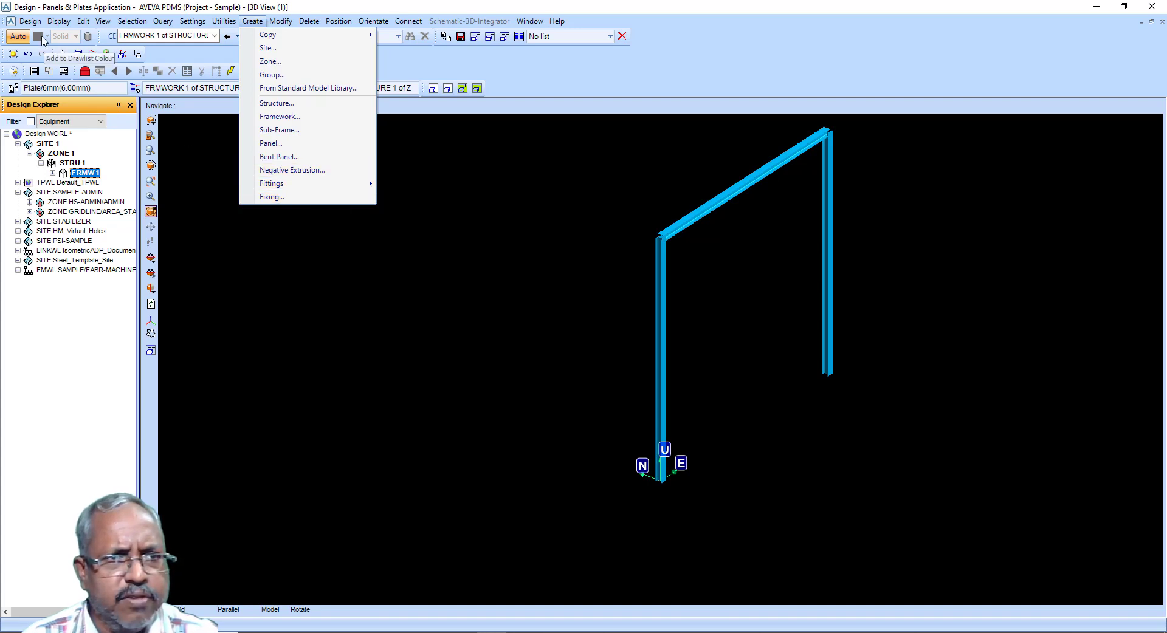
pyautogui.click(30, 21)
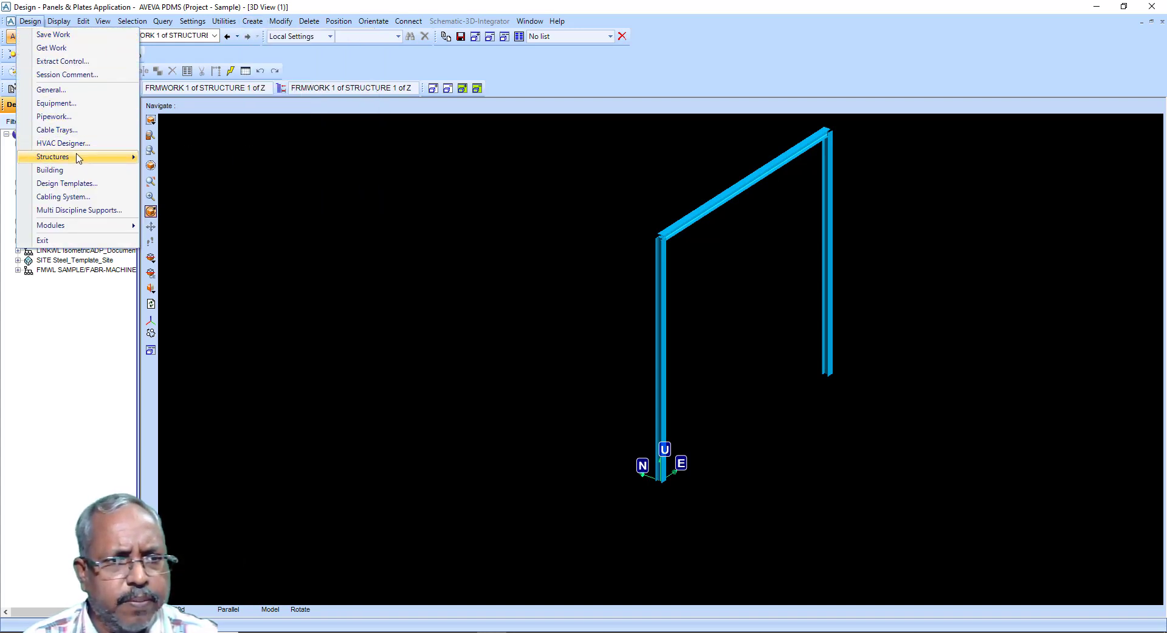
pyautogui.moveTo(79, 158)
pyautogui.click(182, 184)
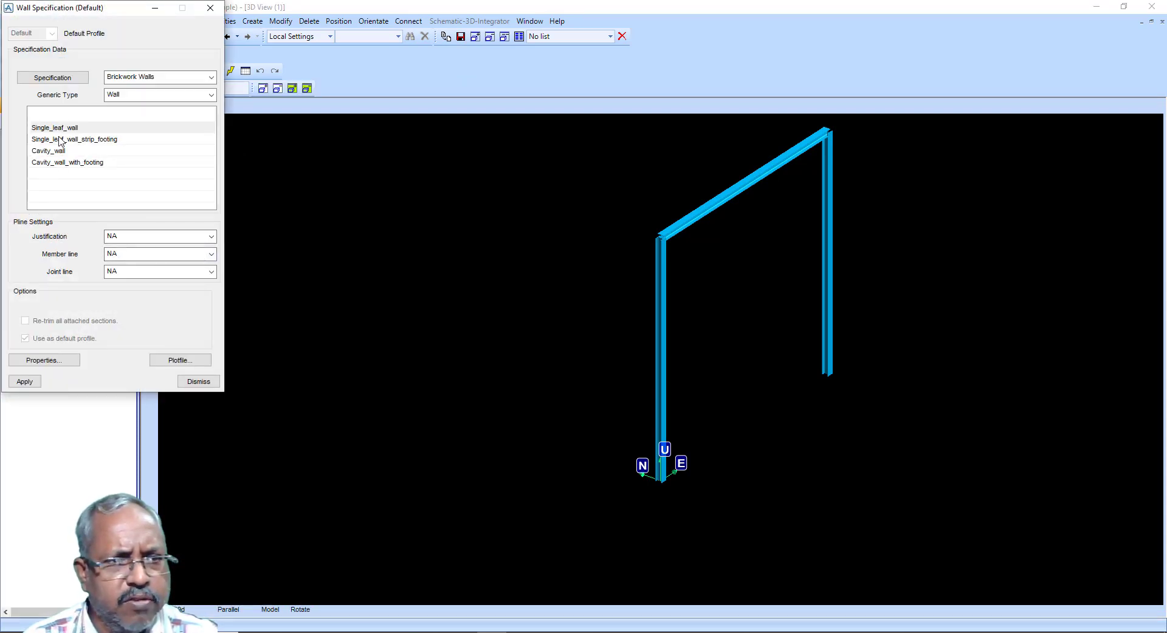
# Step: Set the Single_leaf_wall default profile height to 5000 mm and apply the wall specification
pyautogui.click(72, 360)
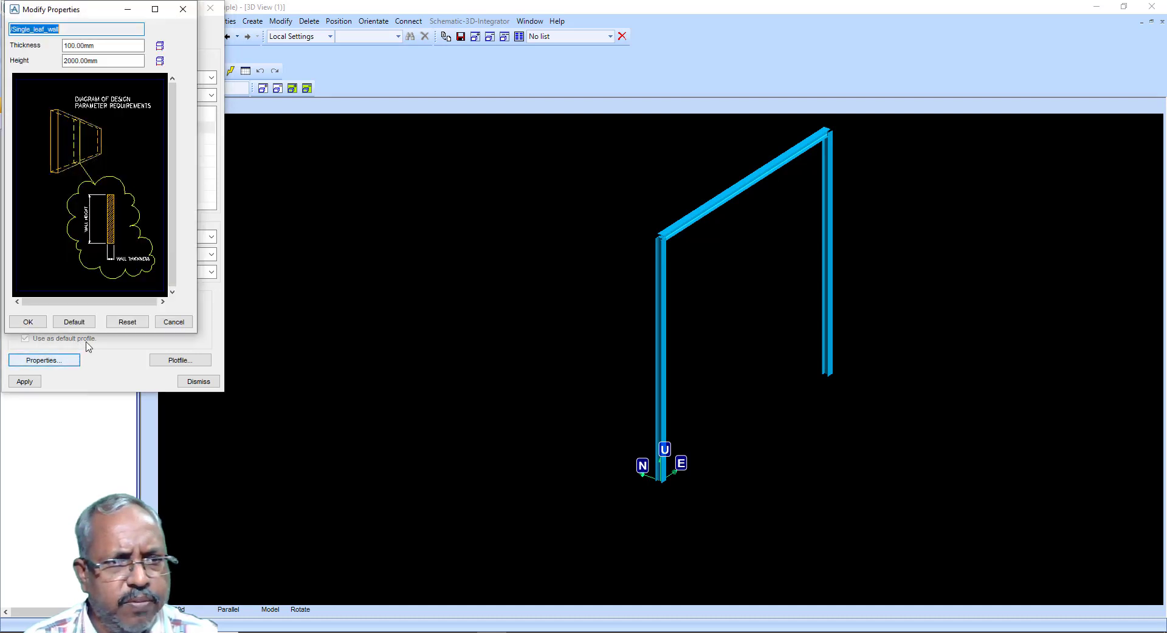
pyautogui.moveTo(120, 59); pyautogui.dragTo(34, 57)
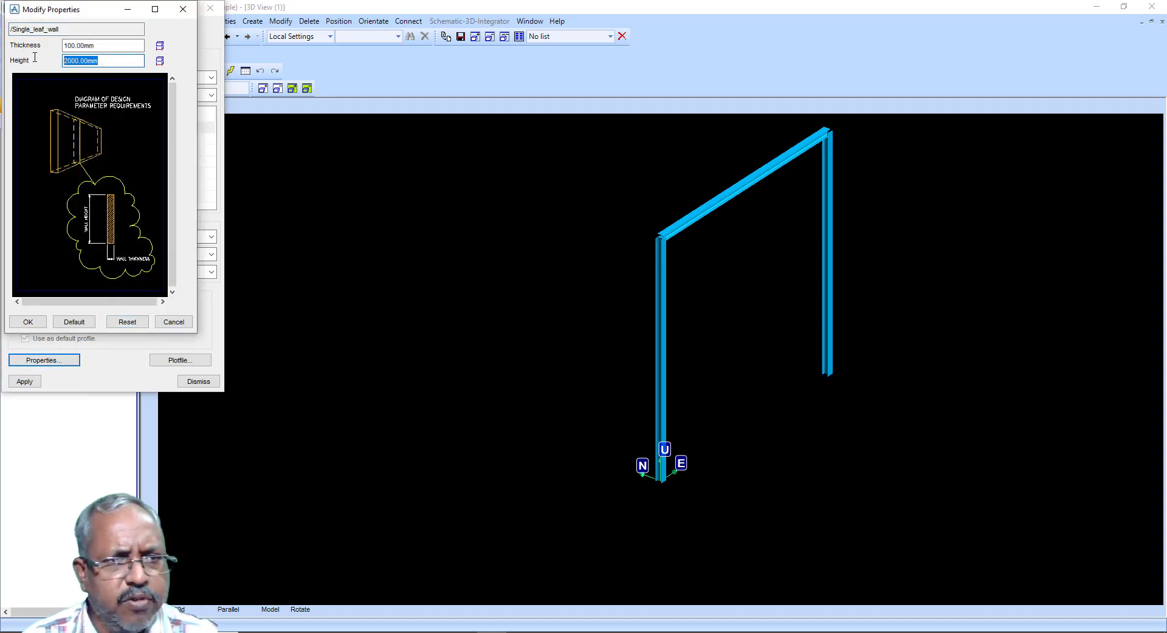
pyautogui.write('5000')
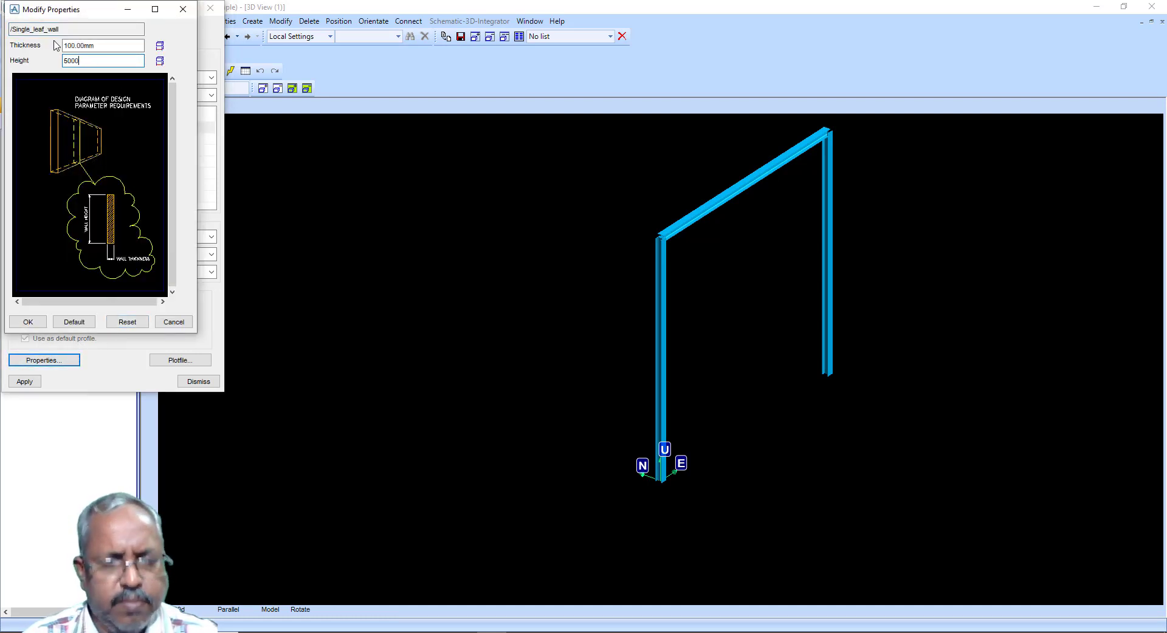
pyautogui.click(28, 323)
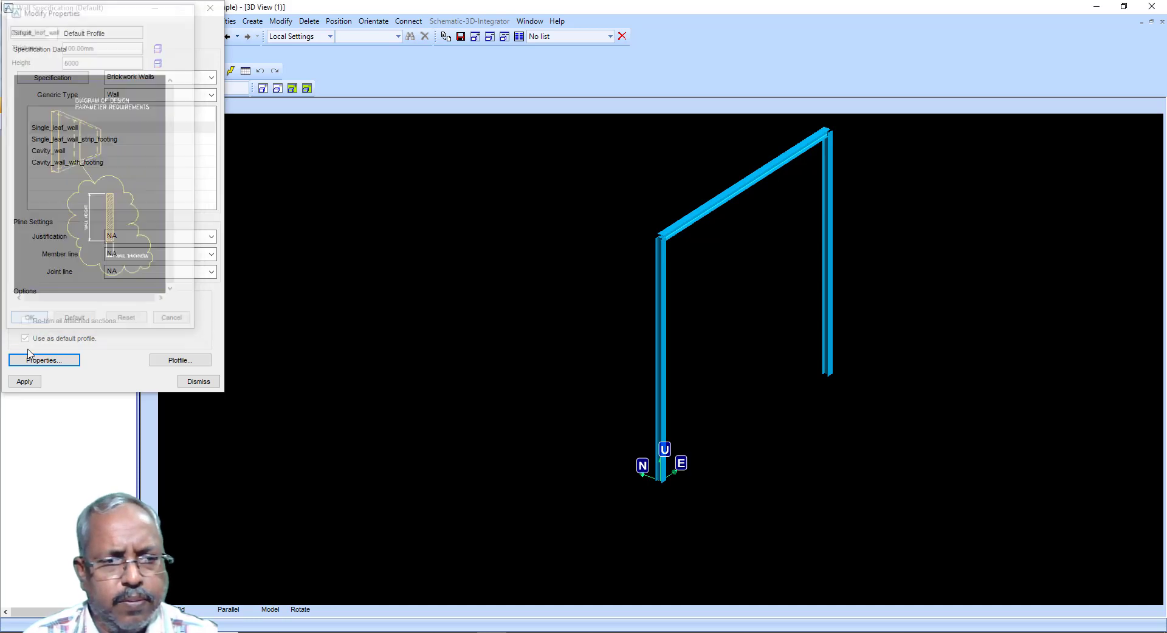
pyautogui.click(32, 383)
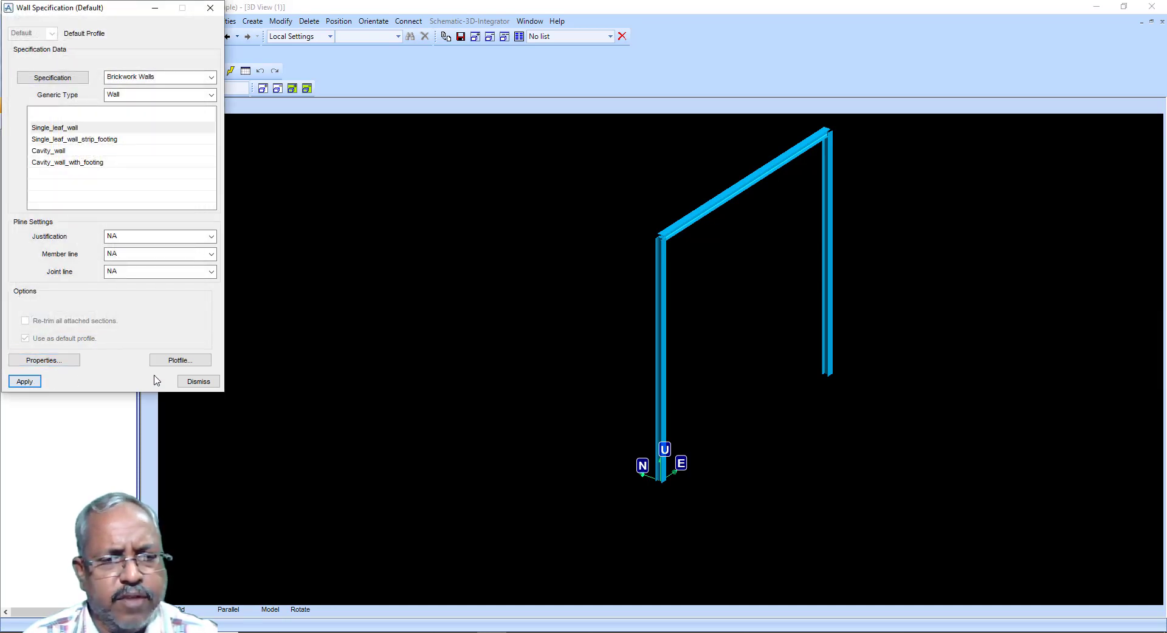
pyautogui.click(195, 381)
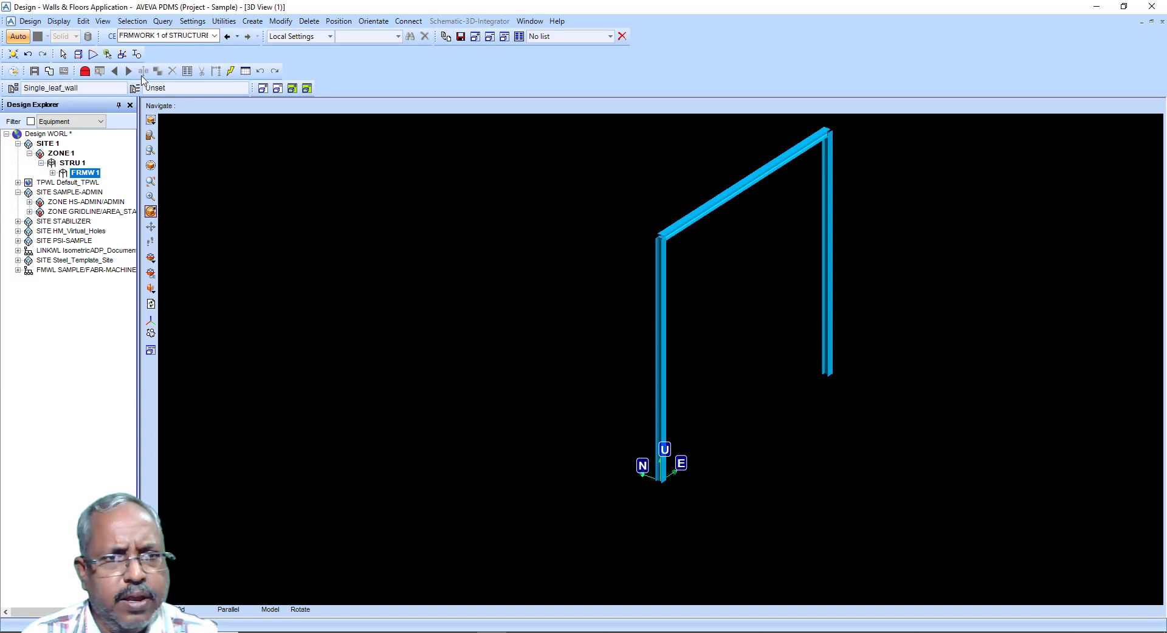
# Step: Set the default floor specification thickness to 100.00mm
pyautogui.click(134, 88)
pyautogui.click(36, 99)
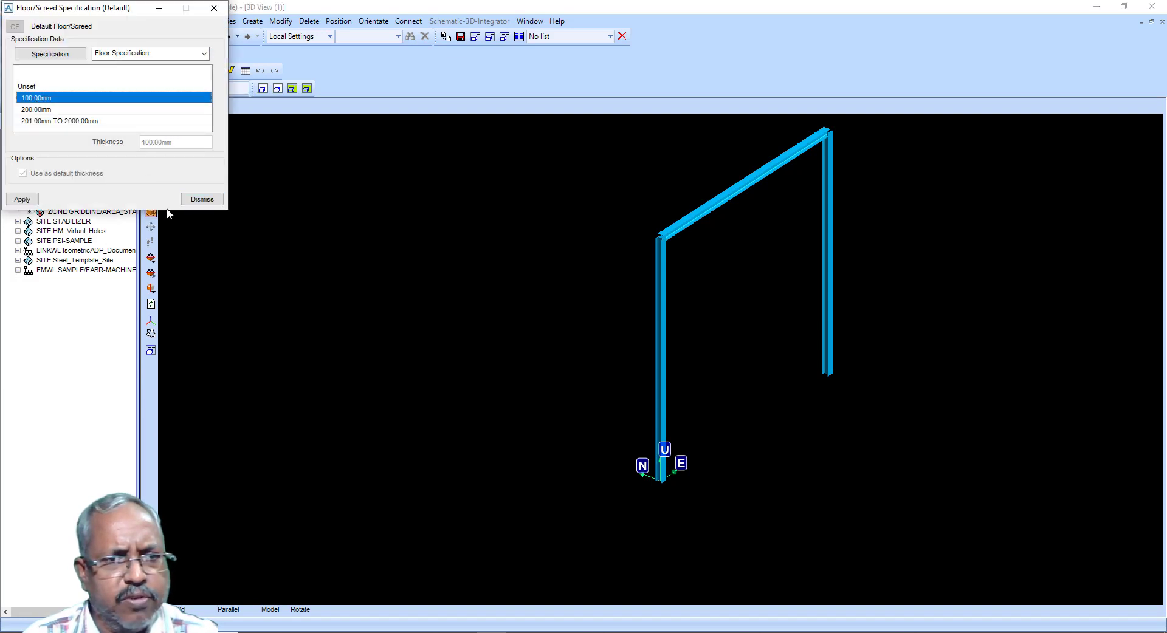
pyautogui.click(22, 200)
pyautogui.click(191, 200)
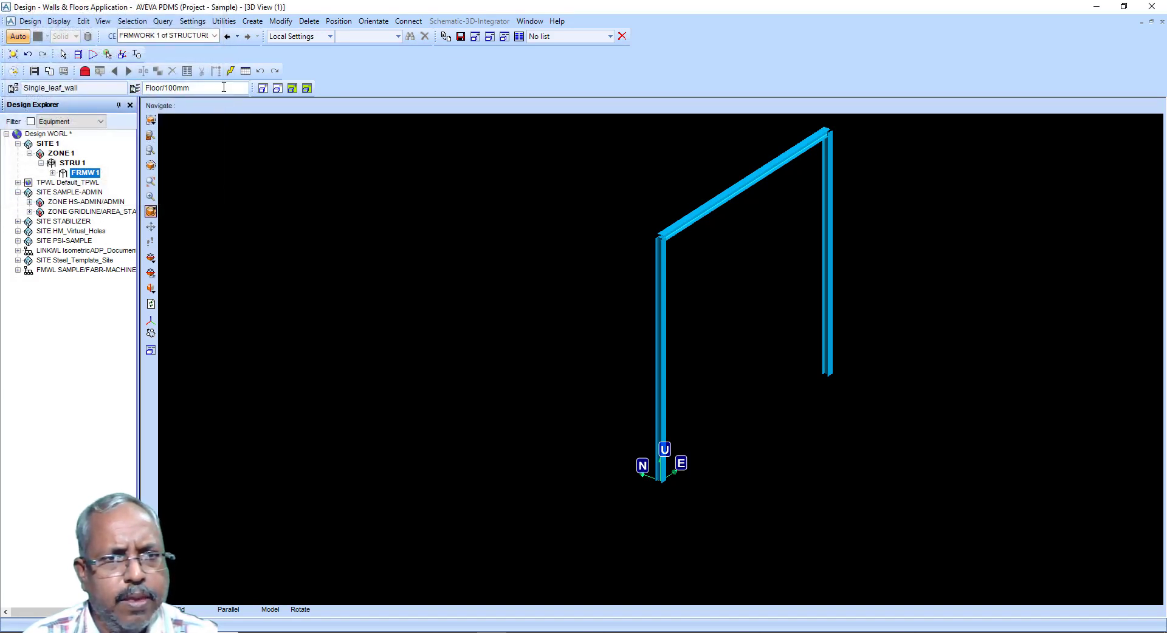
# Step: Start a continuous straight wall with its start snapped to the base of the east column
pyautogui.click(252, 21)
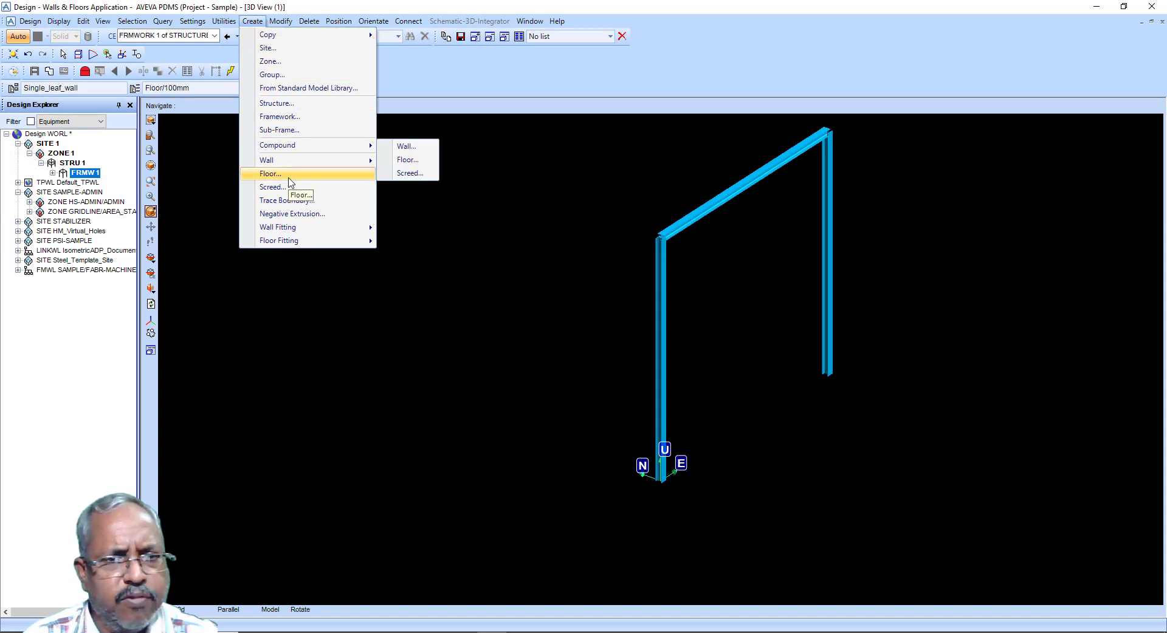
pyautogui.moveTo(293, 163)
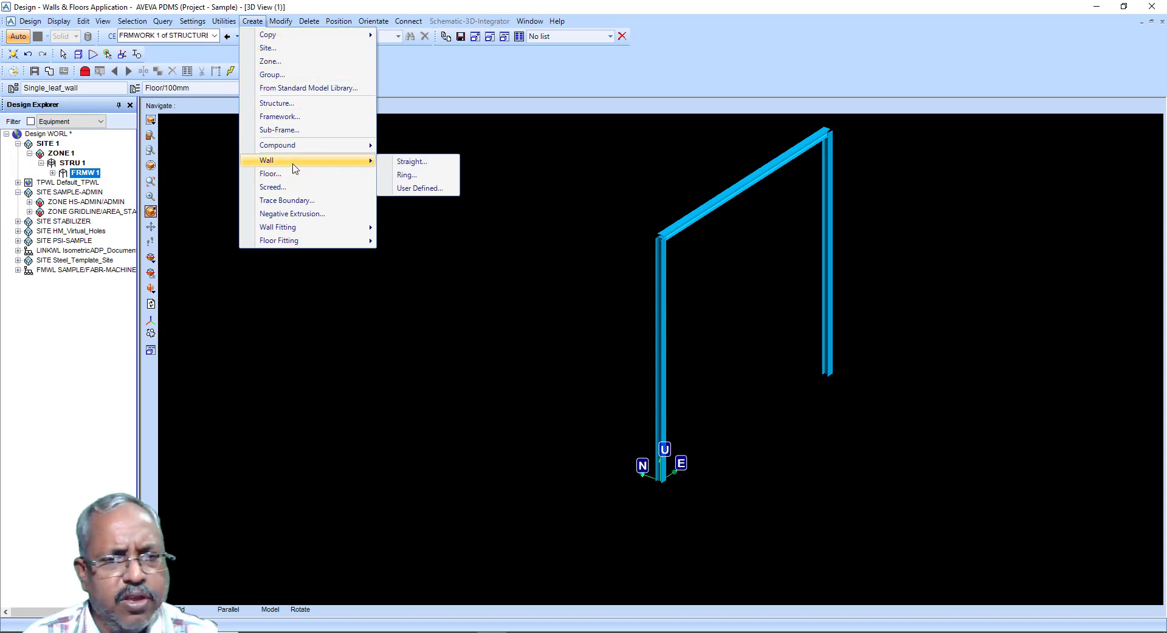
pyautogui.click(387, 164)
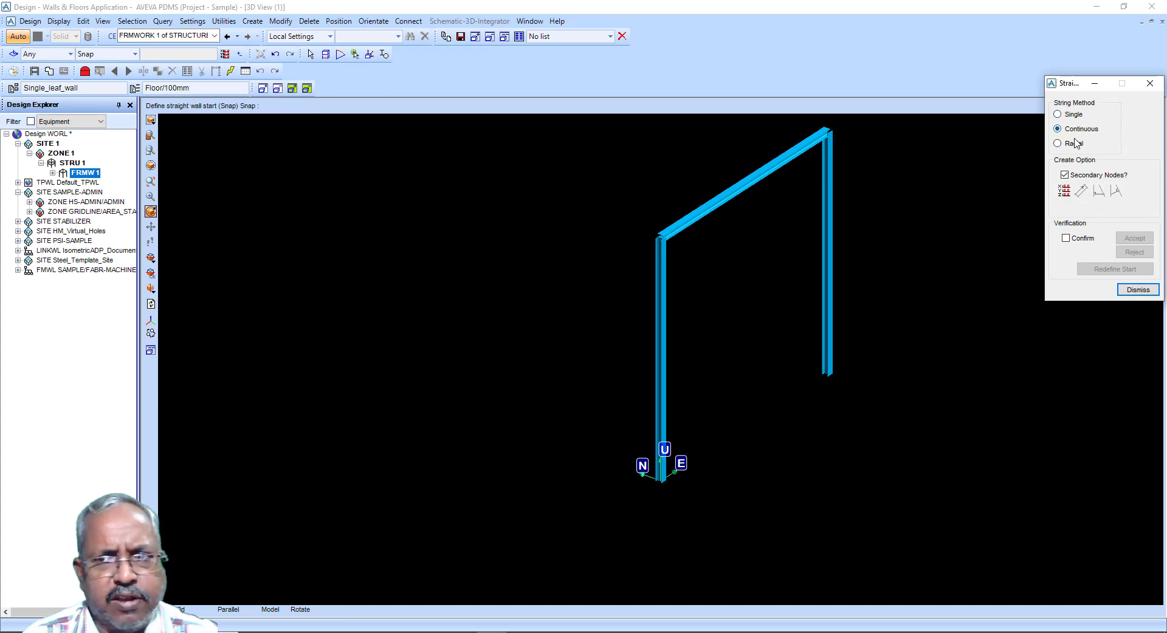
pyautogui.click(1063, 190)
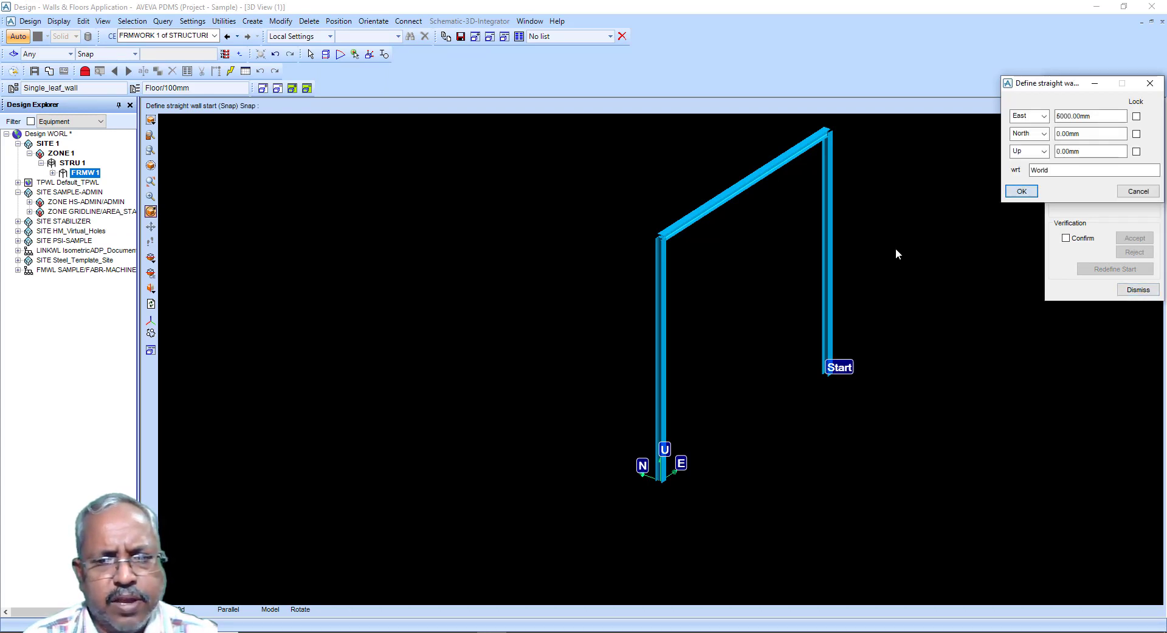
pyautogui.click(834, 375)
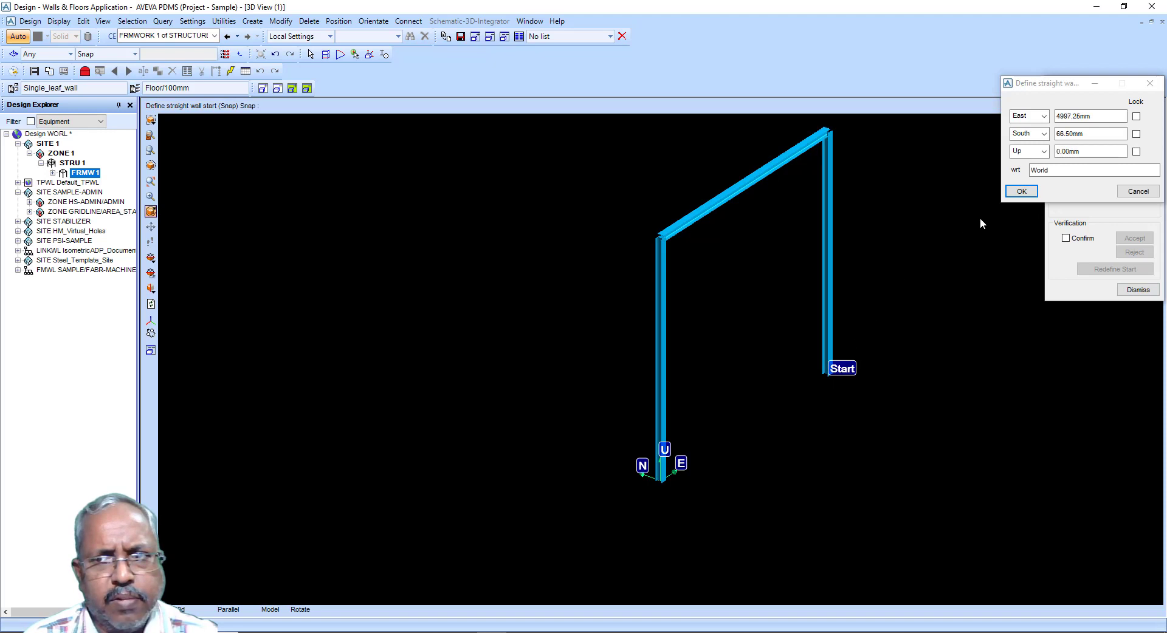
pyautogui.click(1021, 191)
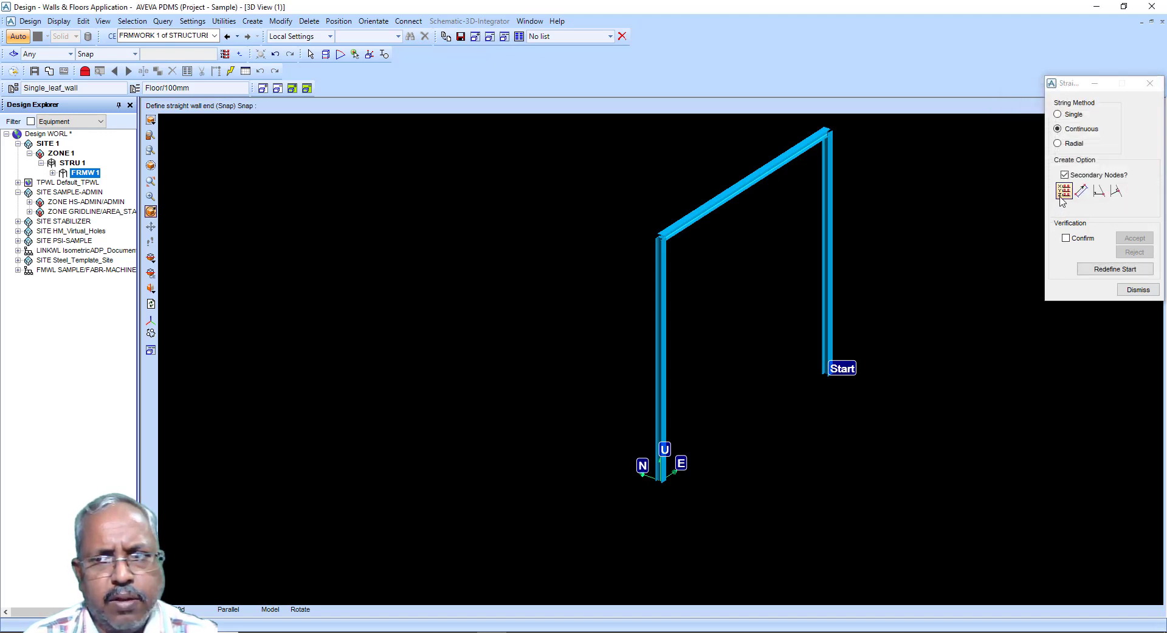
# Step: Snap the wall's end to the base of the column at the origin to create the wall
pyautogui.click(1062, 194)
pyautogui.click(665, 480)
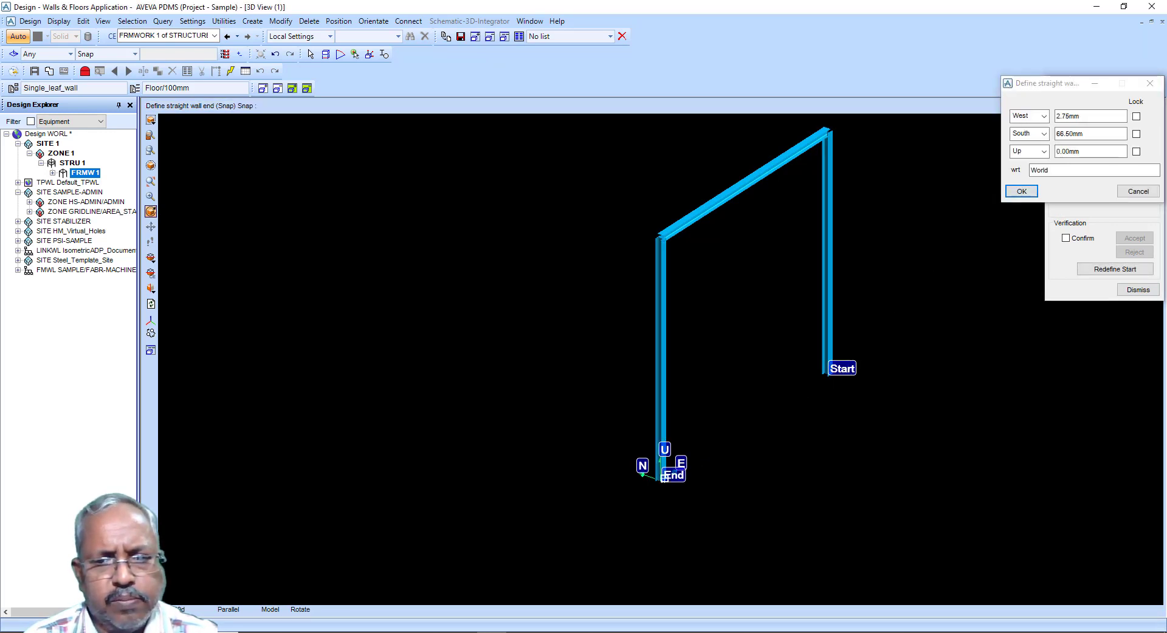
pyautogui.click(1022, 191)
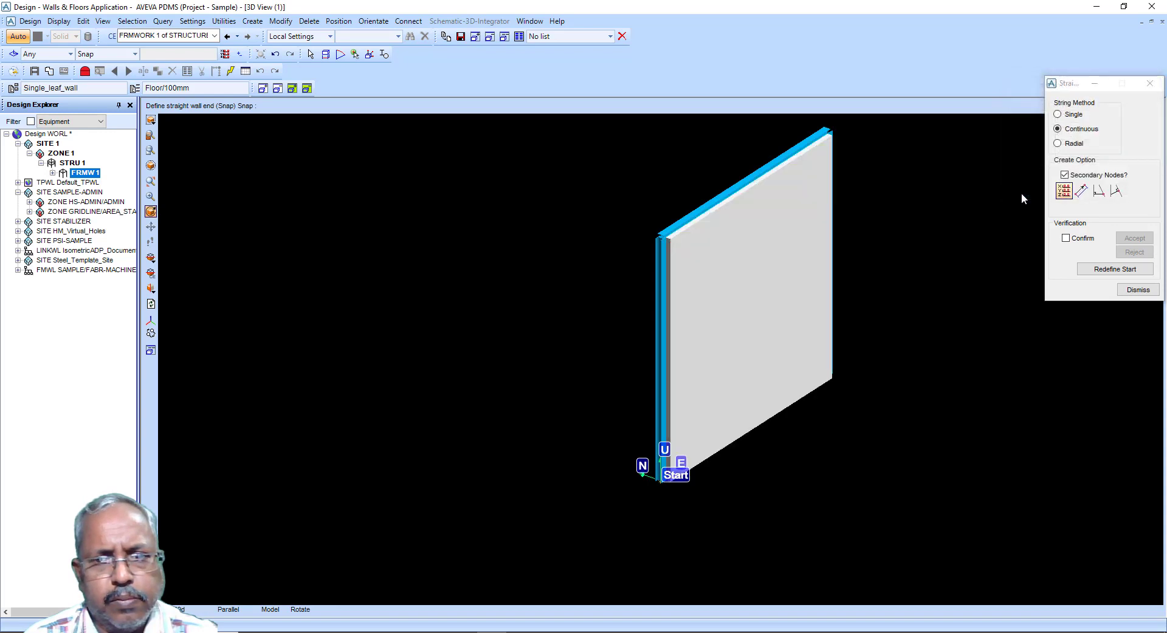
# Step: Close the straight wall creation form to finish the wall command
pyautogui.click(1137, 290)
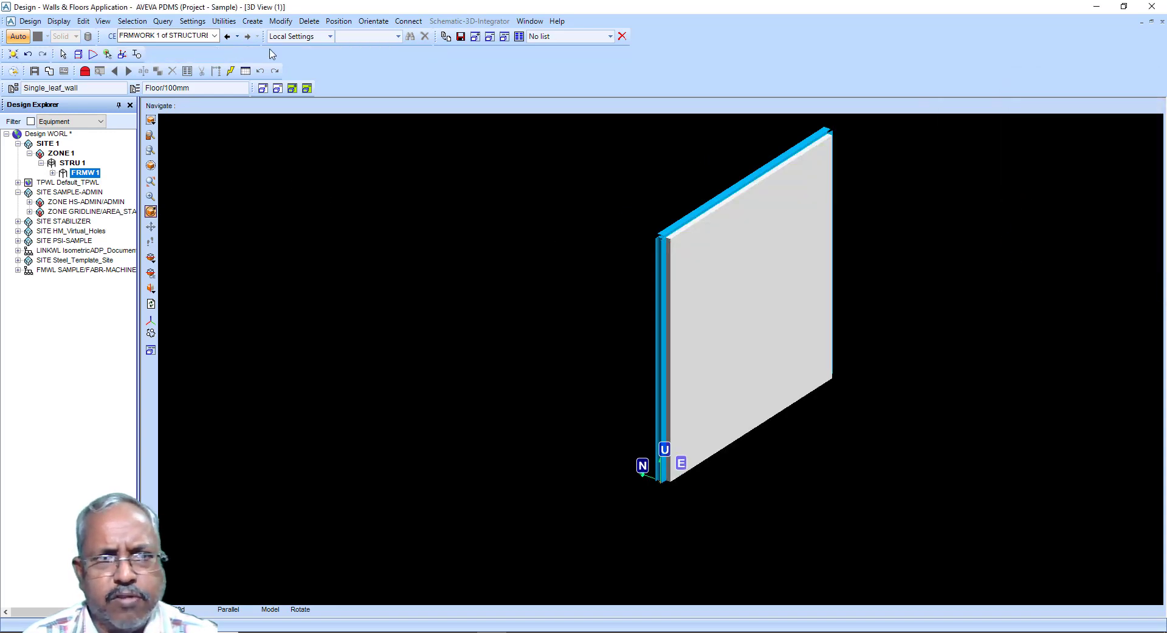
pyautogui.click(252, 21)
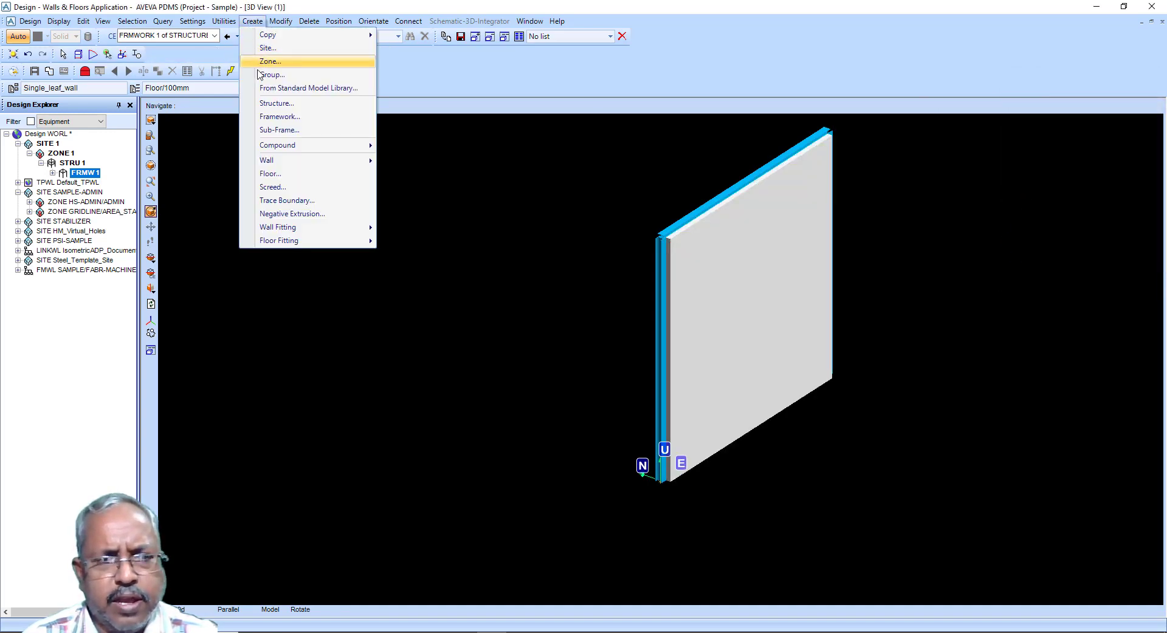
pyautogui.click(290, 175)
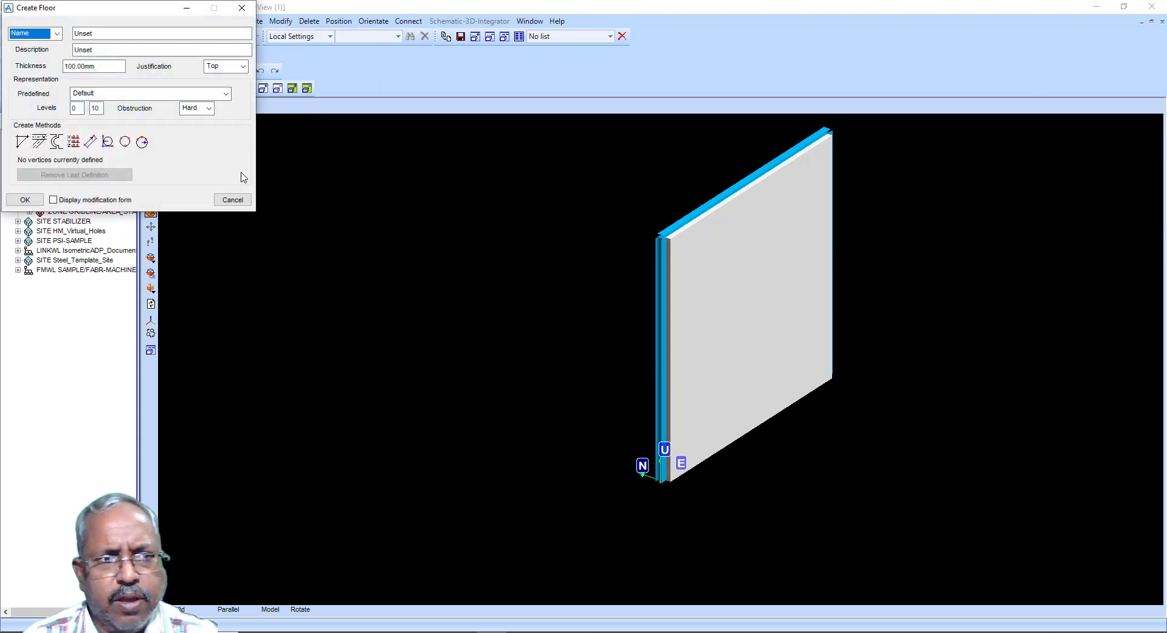
pyautogui.moveTo(110, 12); pyautogui.dragTo(371, 184)
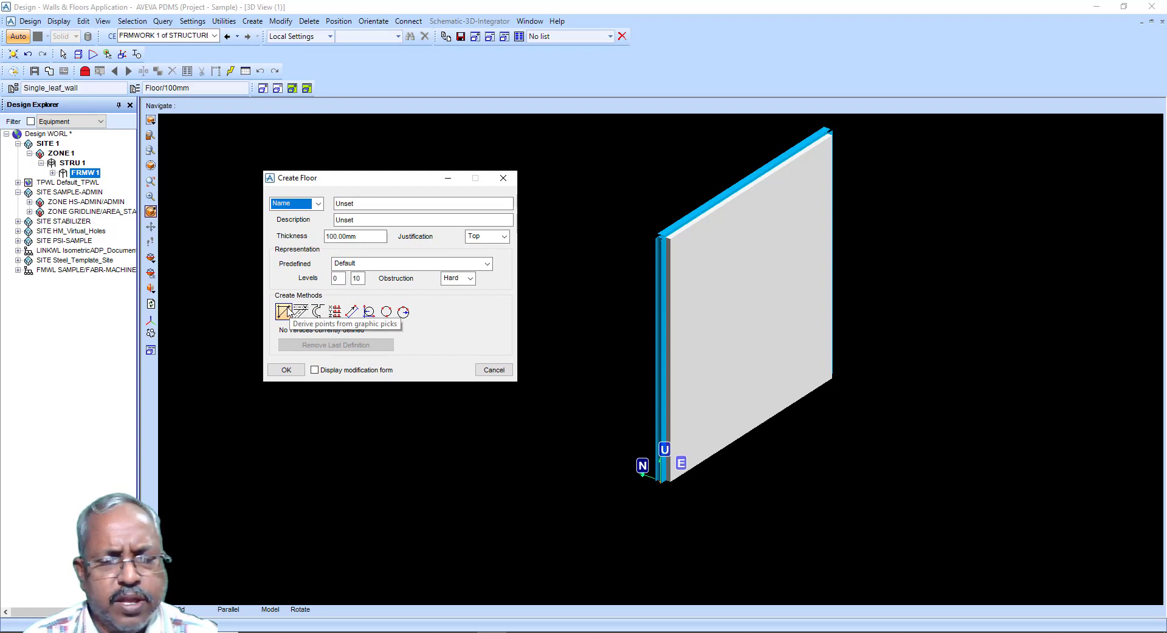
pyautogui.click(494, 370)
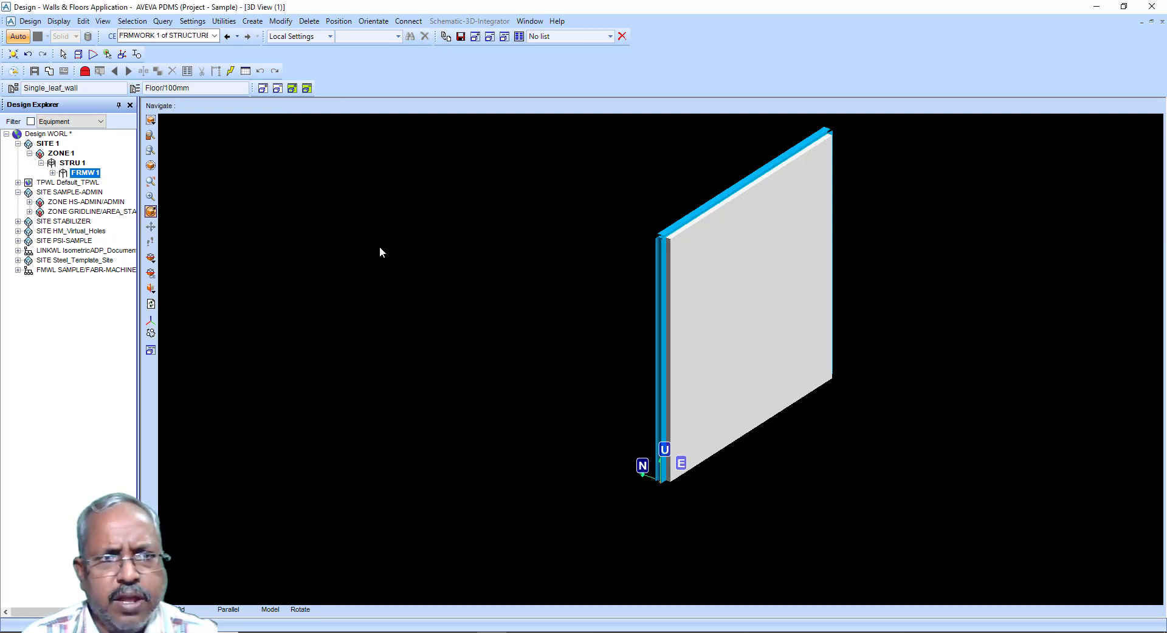
pyautogui.click(252, 21)
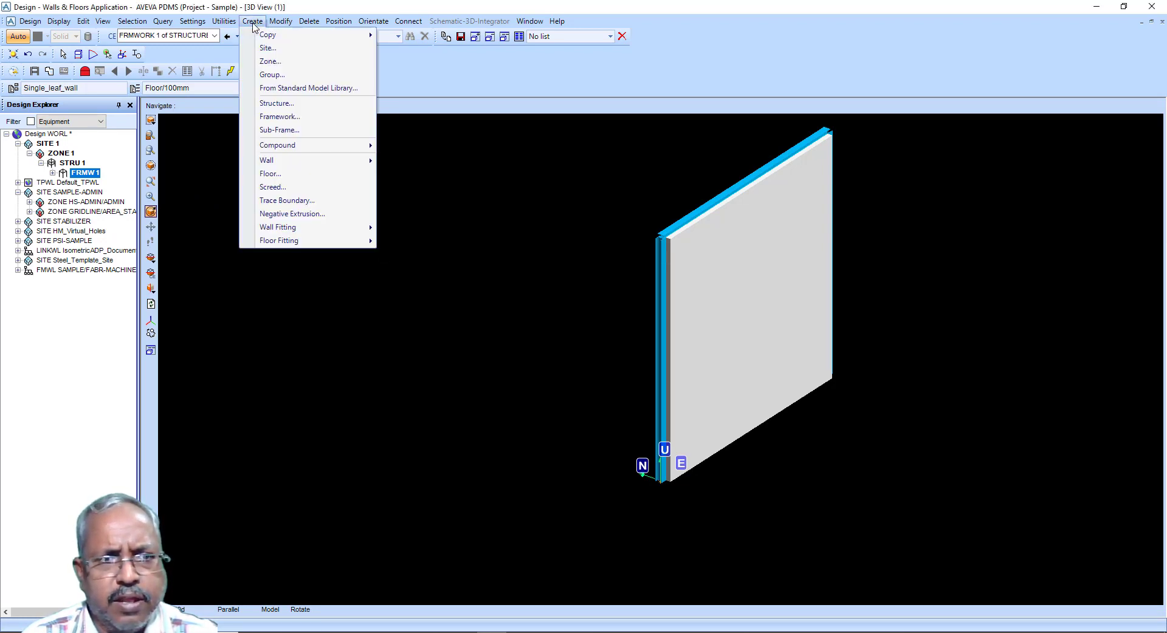
pyautogui.click(287, 190)
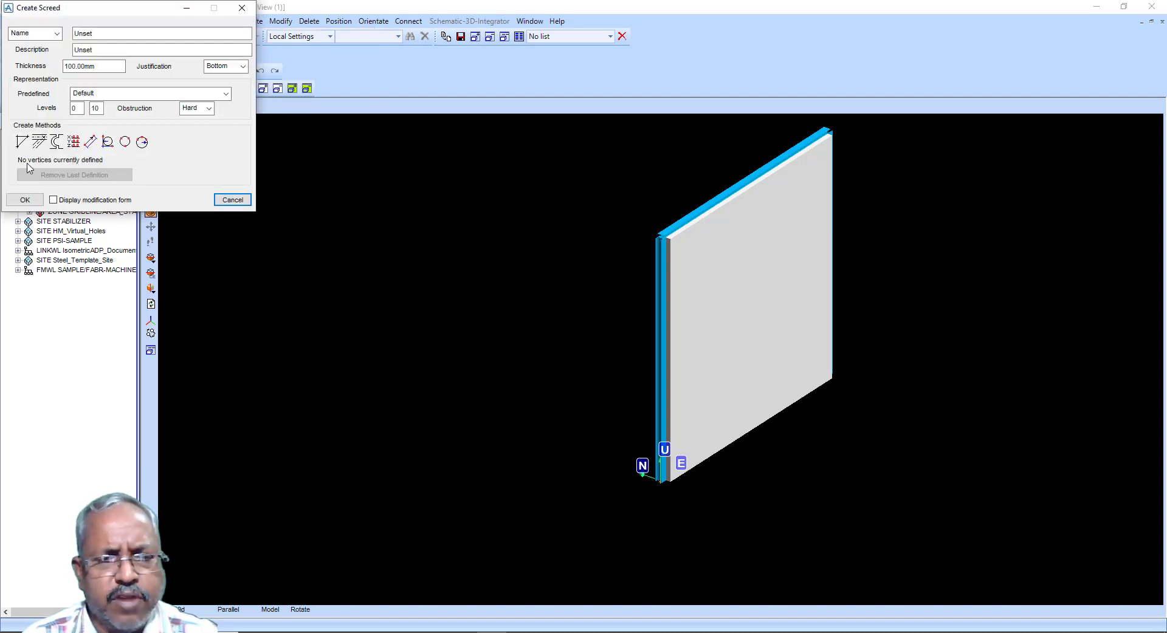
pyautogui.click(220, 199)
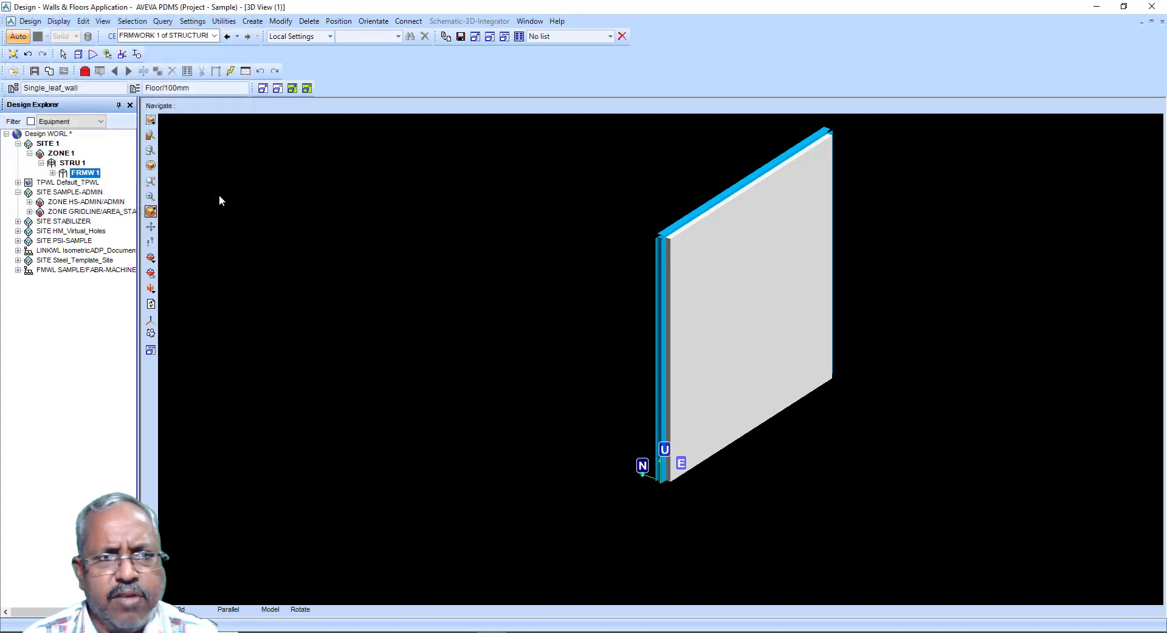
pyautogui.click(257, 24)
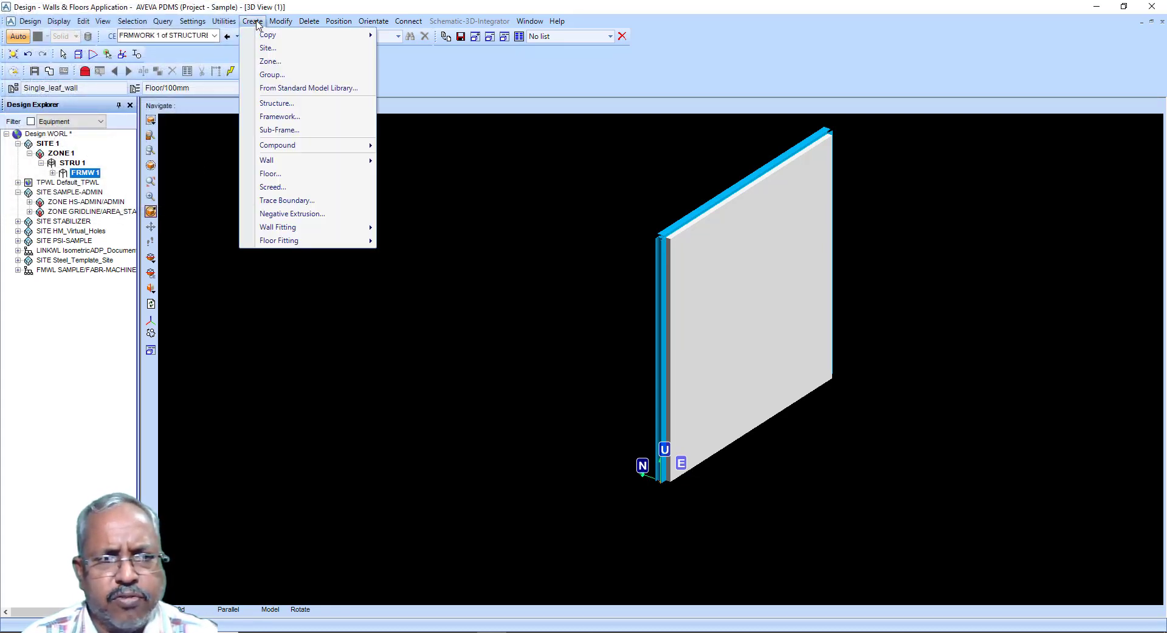
pyautogui.moveTo(29, 22)
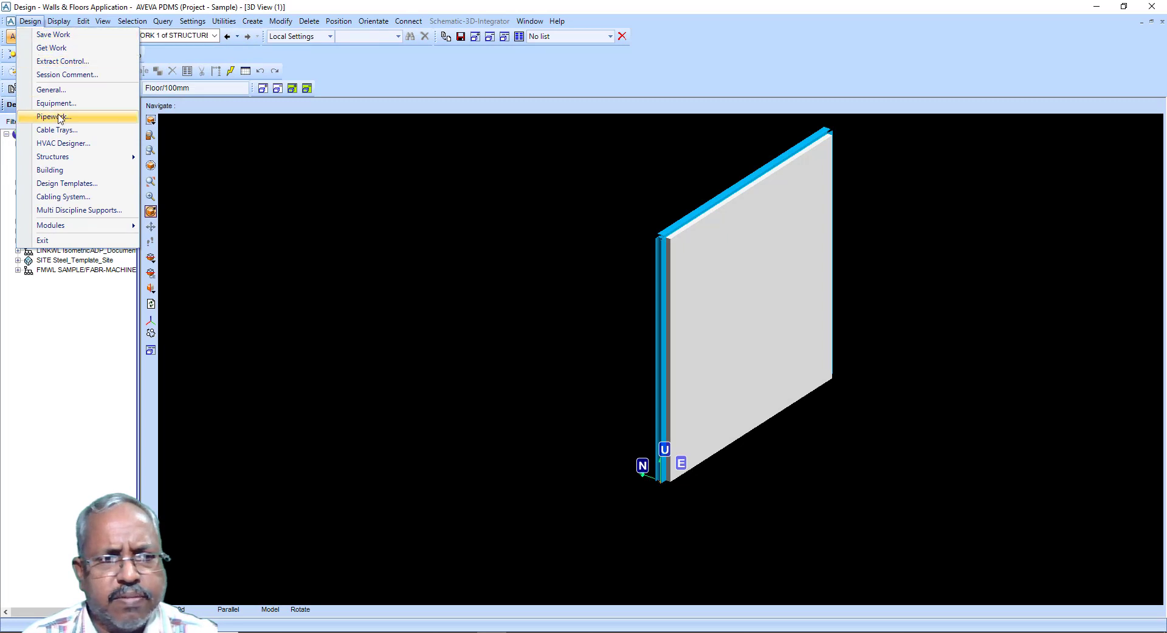
pyautogui.moveTo(69, 158)
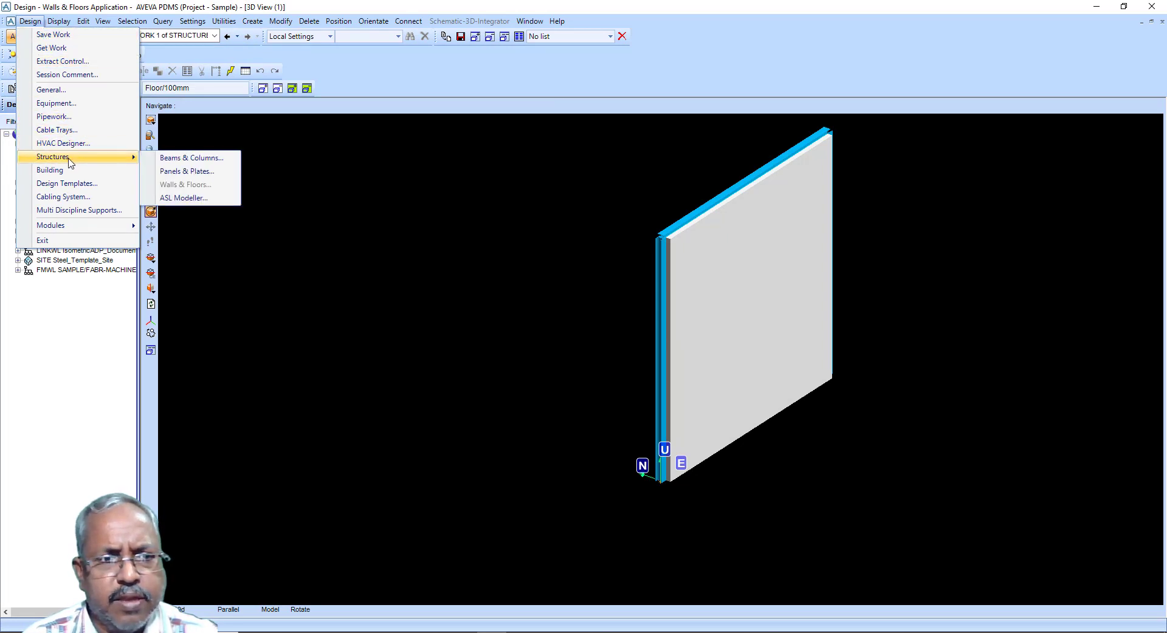
pyautogui.click(205, 200)
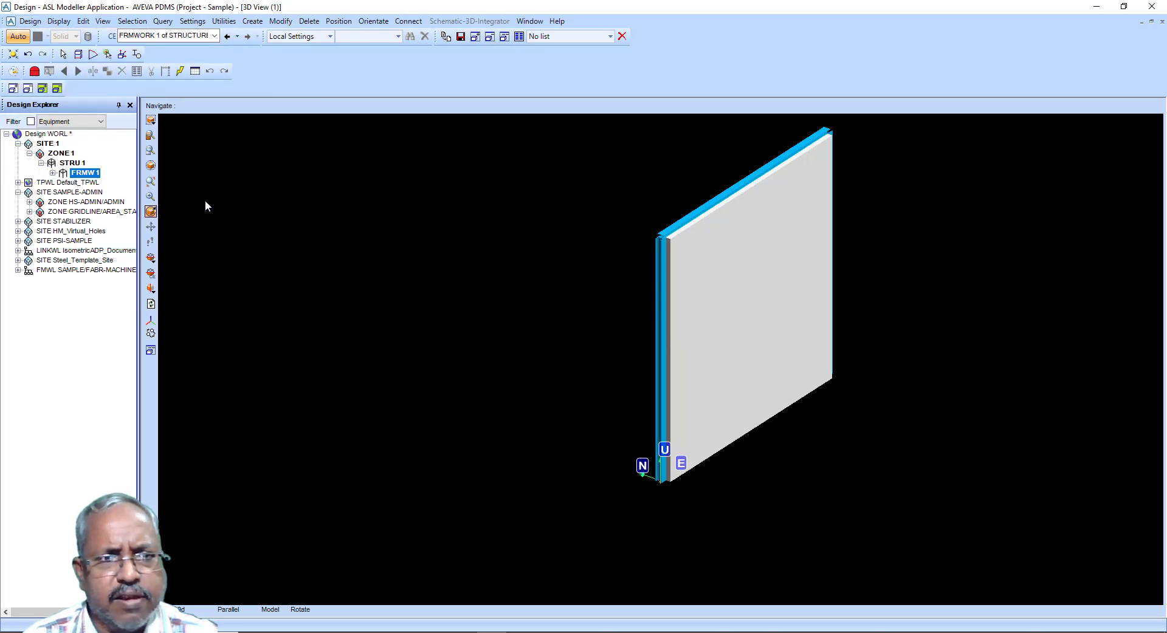
pyautogui.click(253, 22)
pyautogui.moveTo(327, 150)
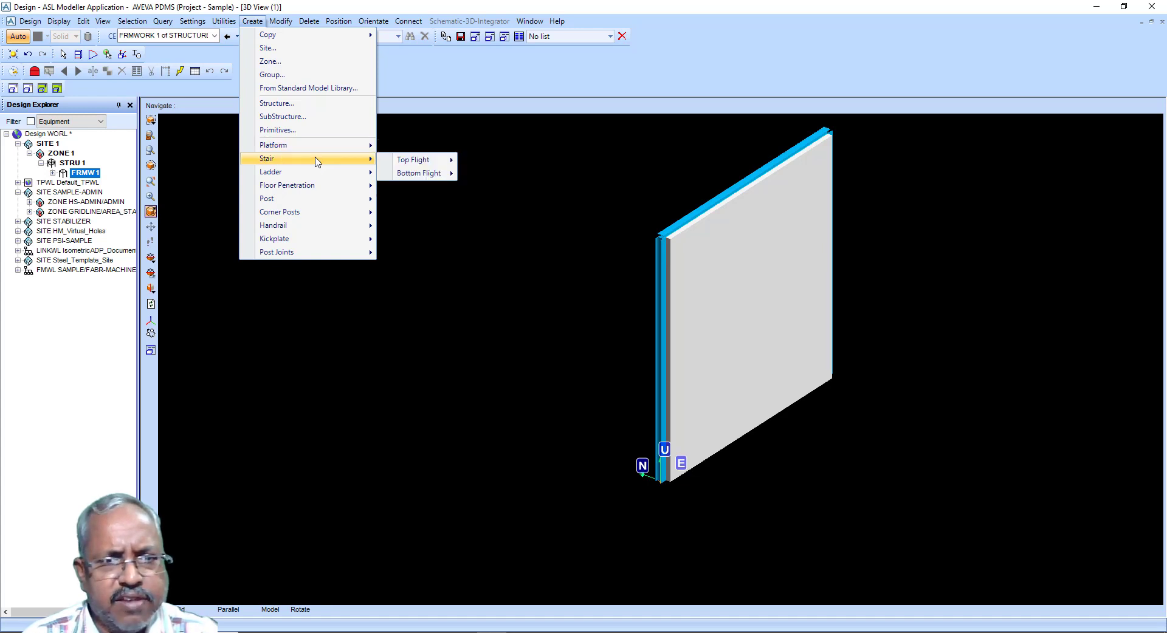
pyautogui.moveTo(395, 167)
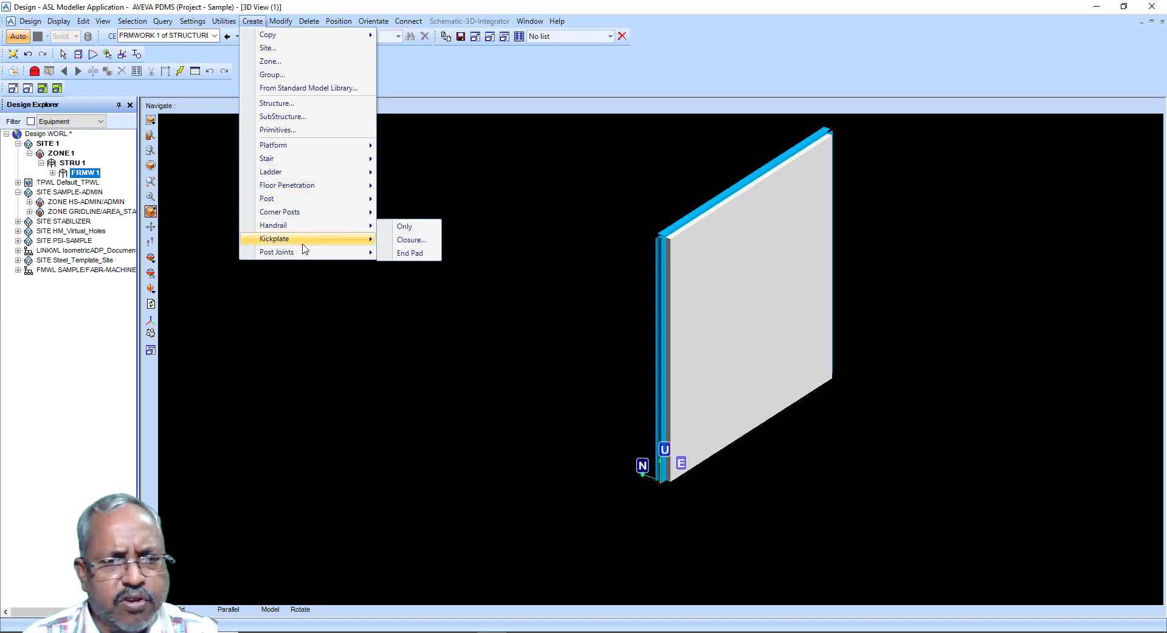
pyautogui.moveTo(299, 258)
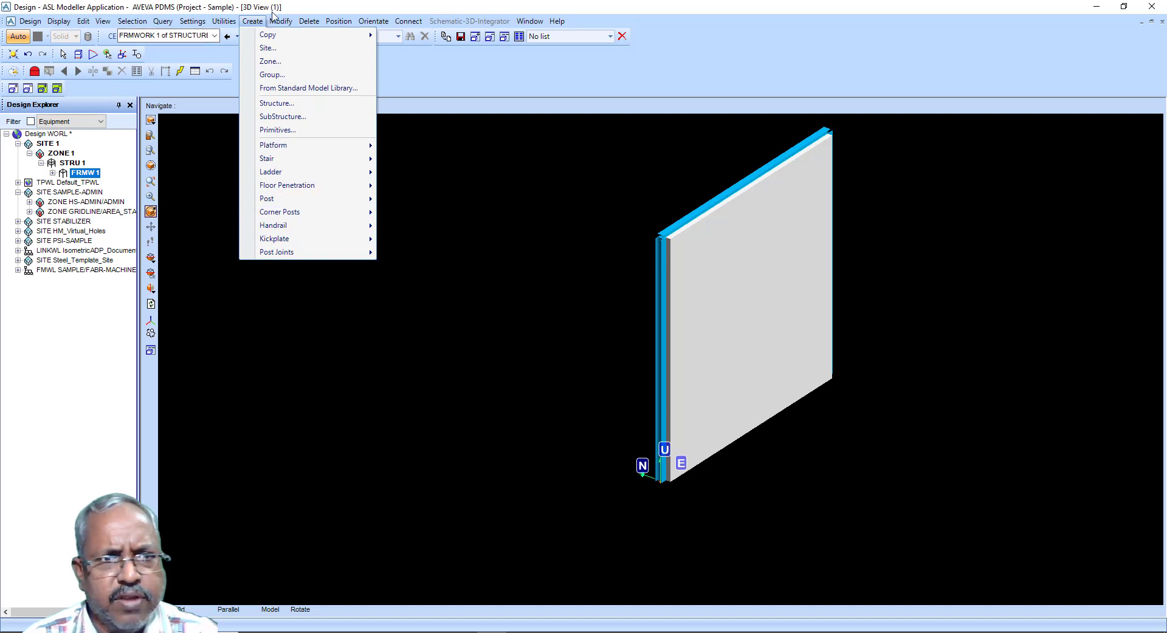
pyautogui.press('Escape')
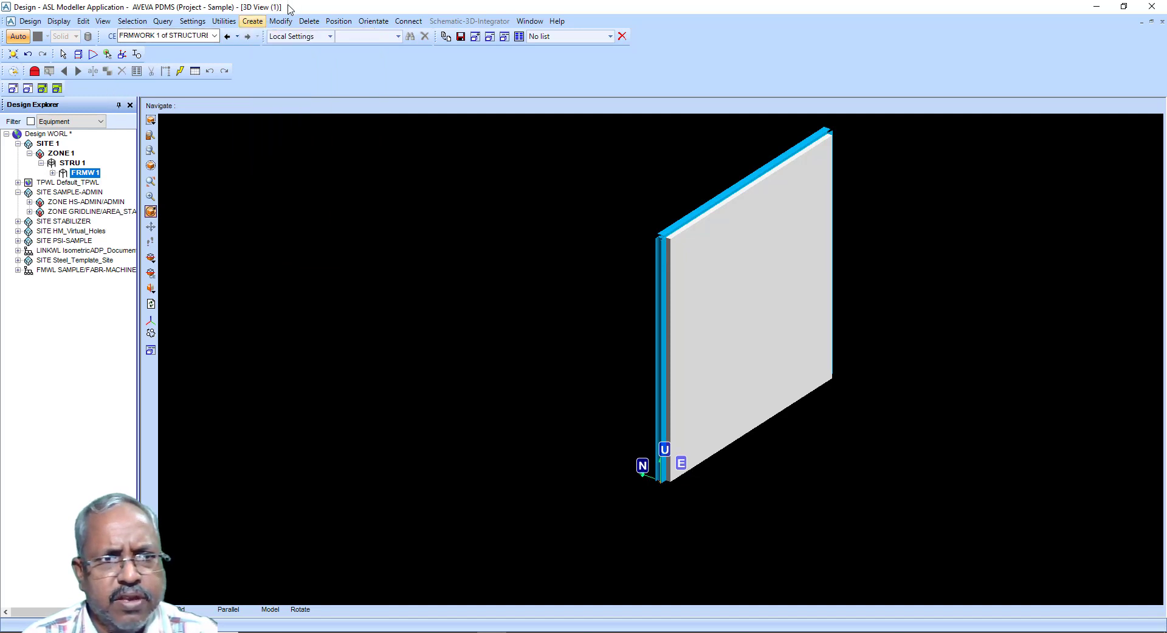
# Step: Switch to the Equipment application and create a new equipment element under ZONE 1
pyautogui.click(30, 22)
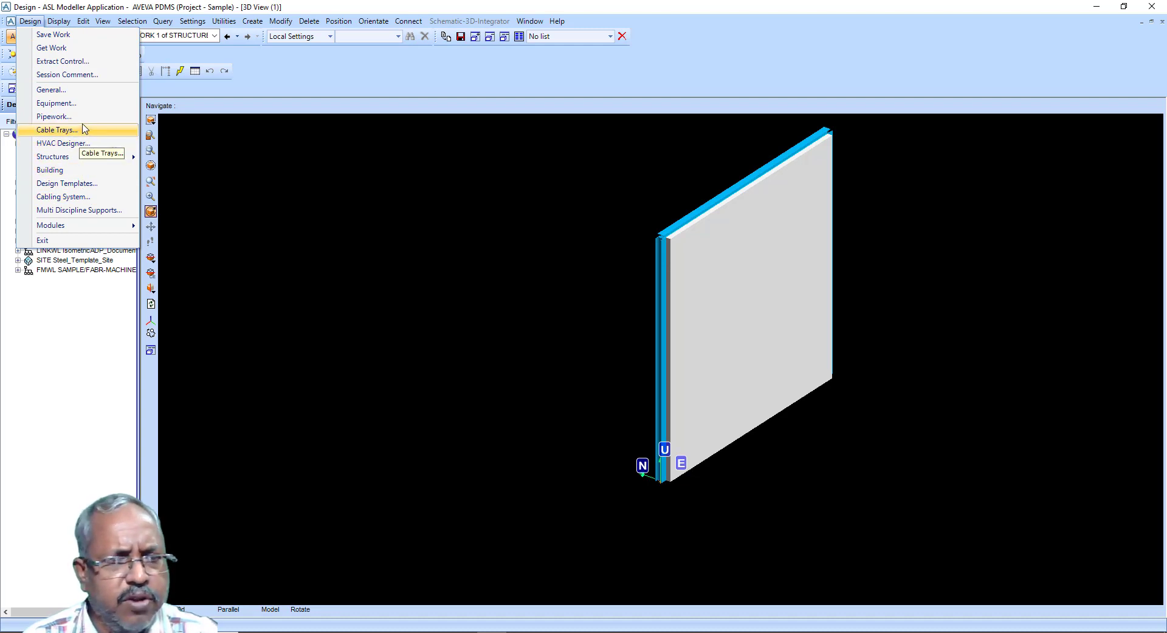
pyautogui.click(84, 103)
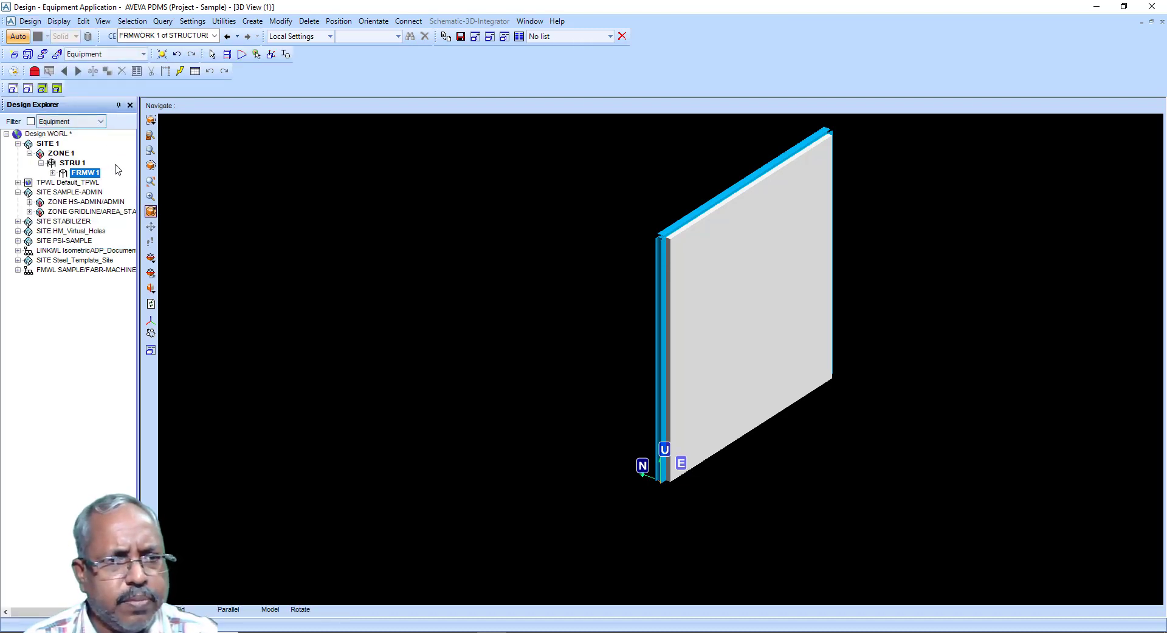
pyautogui.click(69, 154)
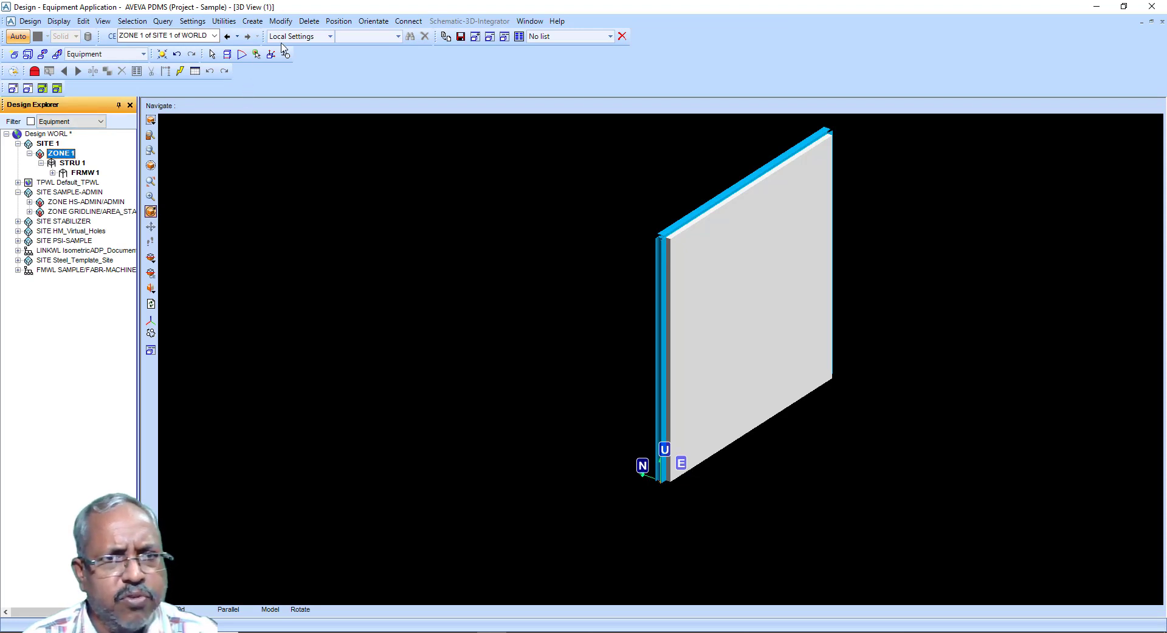
pyautogui.click(252, 21)
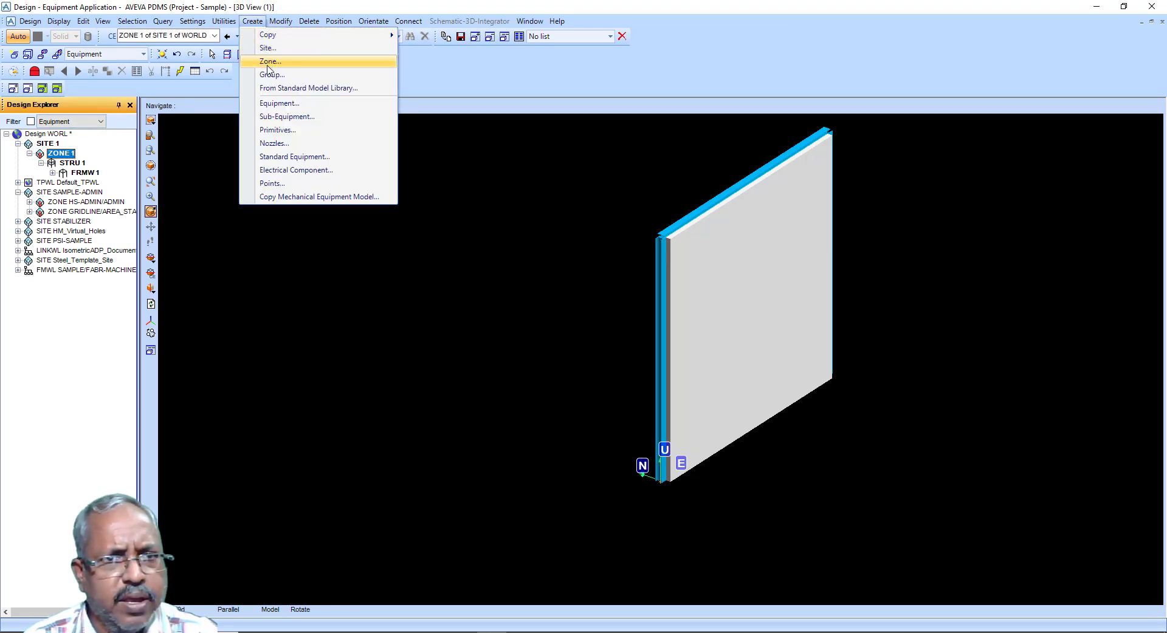
pyautogui.click(280, 107)
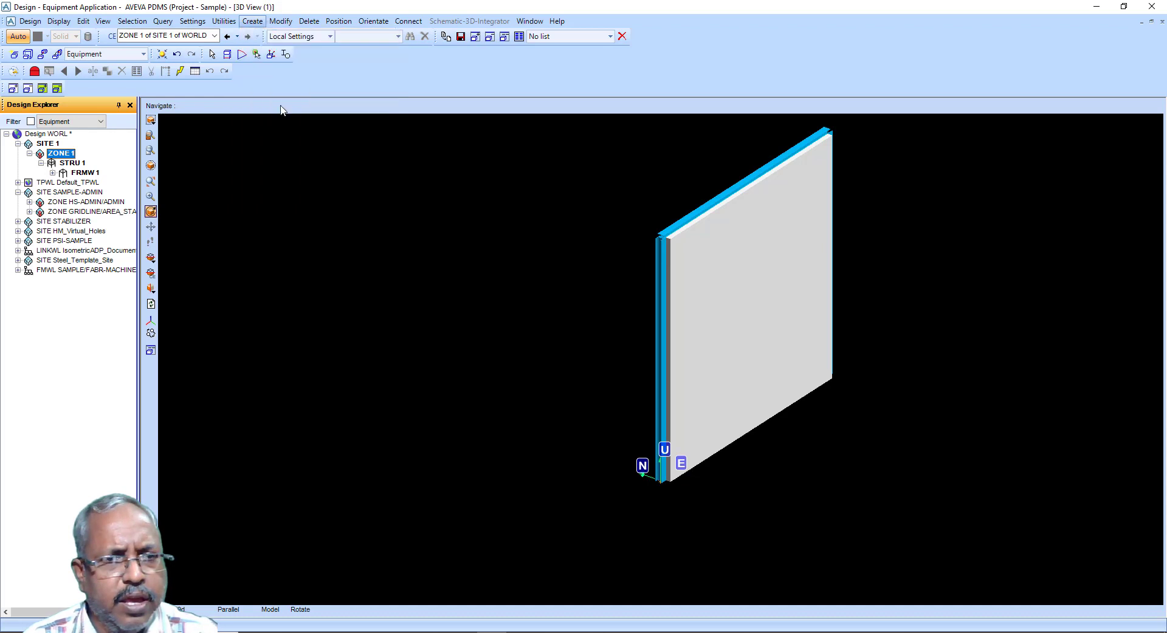
pyautogui.click(129, 253)
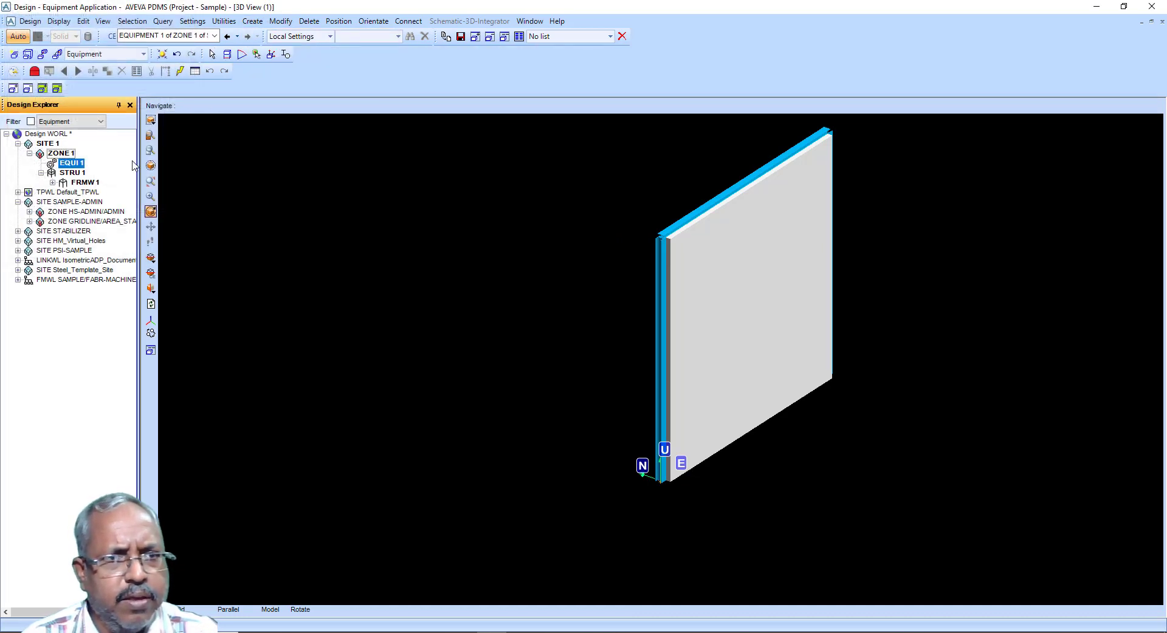
pyautogui.click(251, 24)
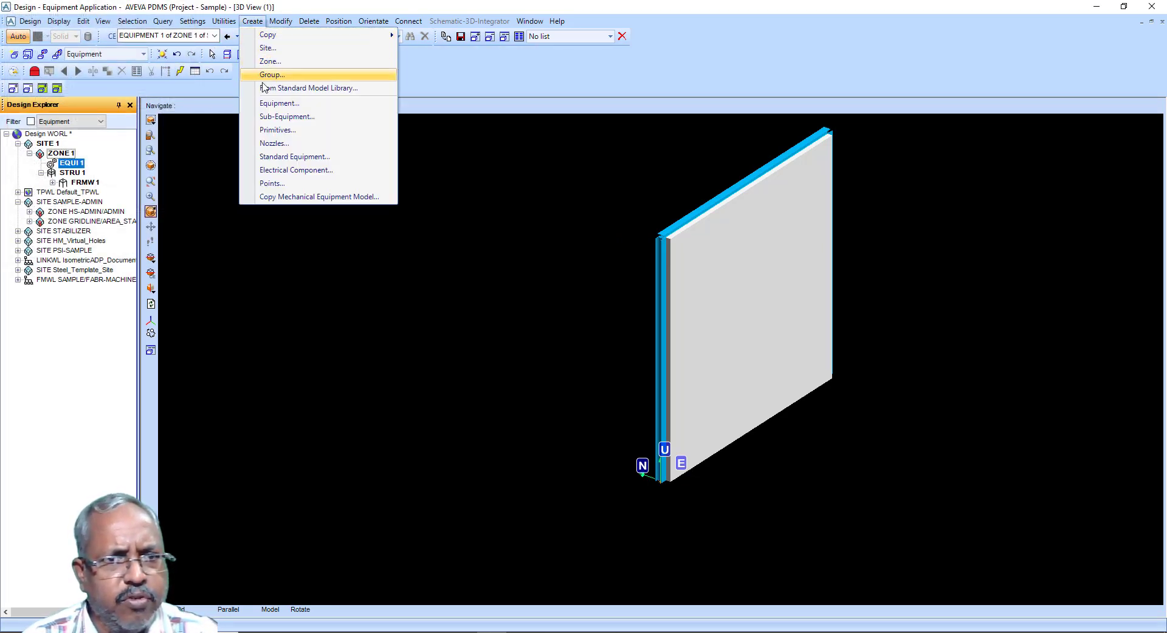
pyautogui.click(278, 134)
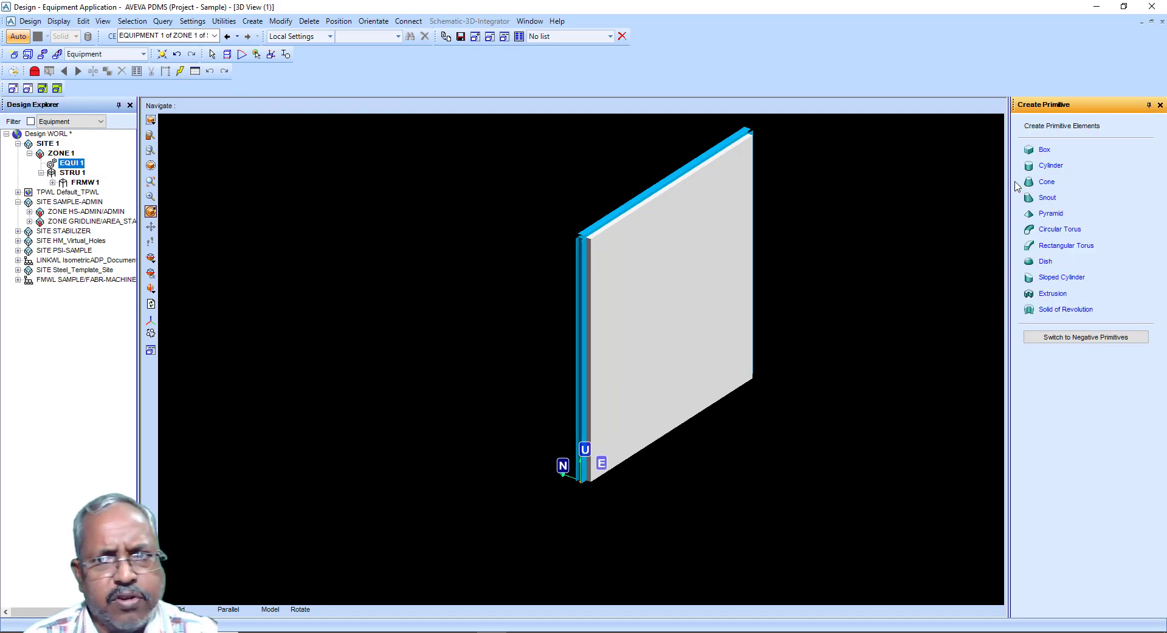
pyautogui.click(1043, 152)
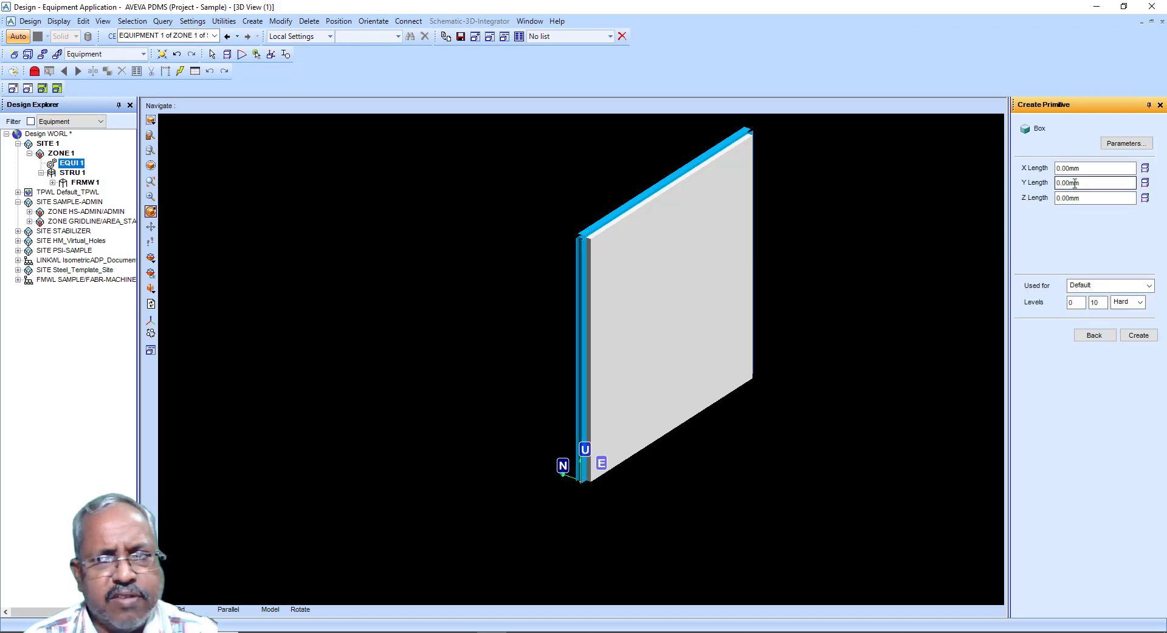
pyautogui.click(1159, 105)
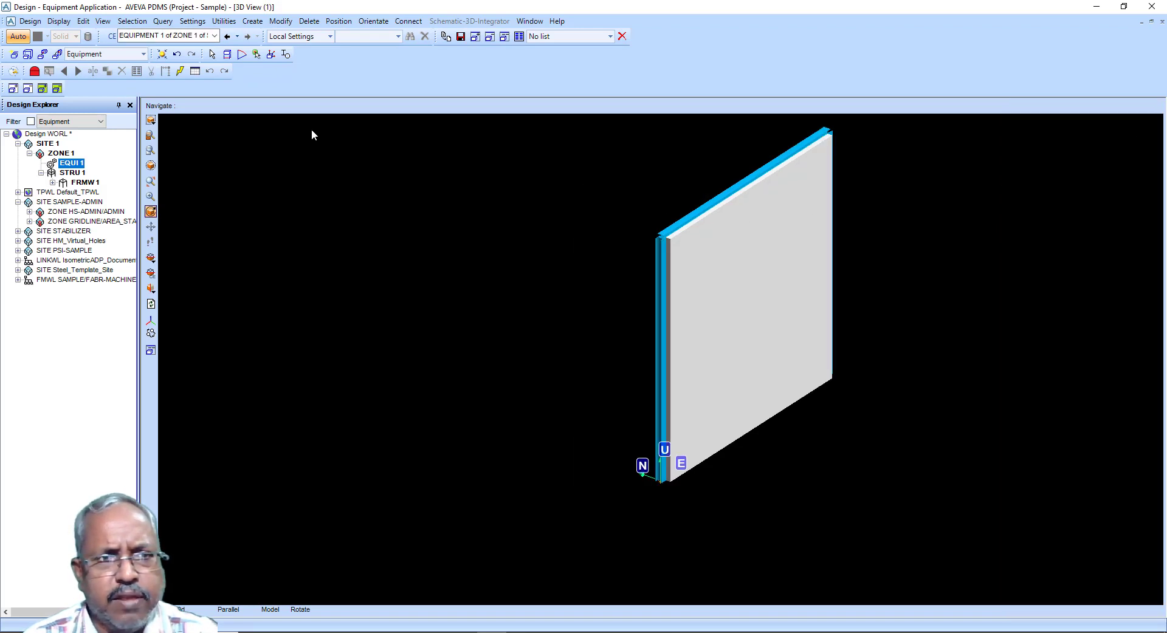
# Step: Under ZONE 1, create an AVEVA Standard Equipment storage vessel with dished ends and position it at the origin
pyautogui.click(68, 154)
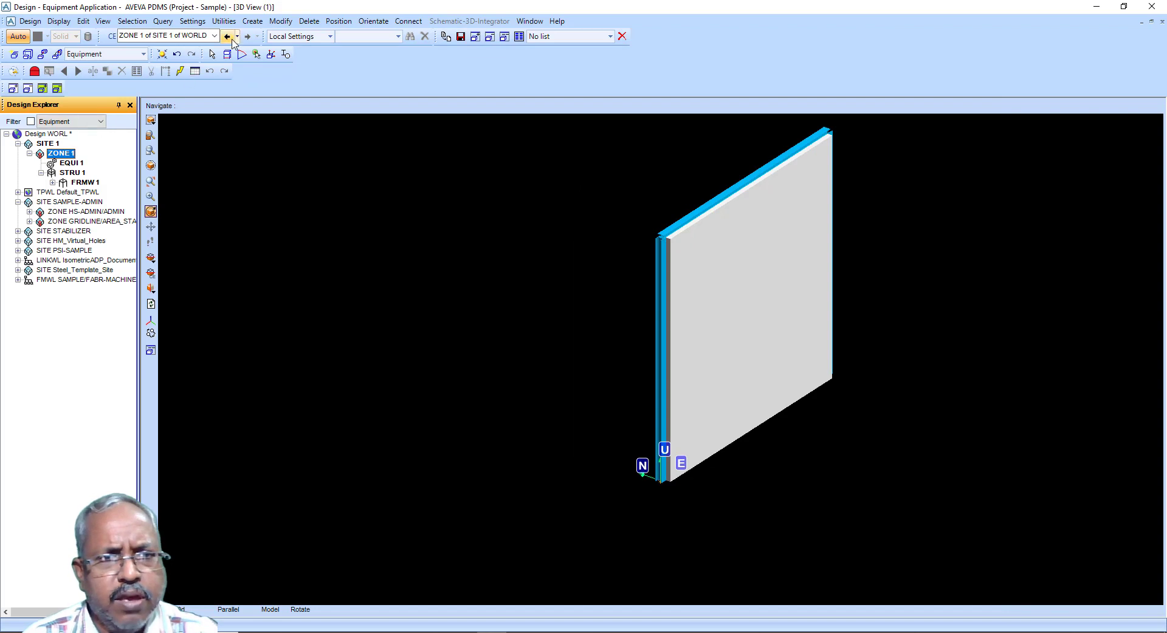
pyautogui.click(252, 21)
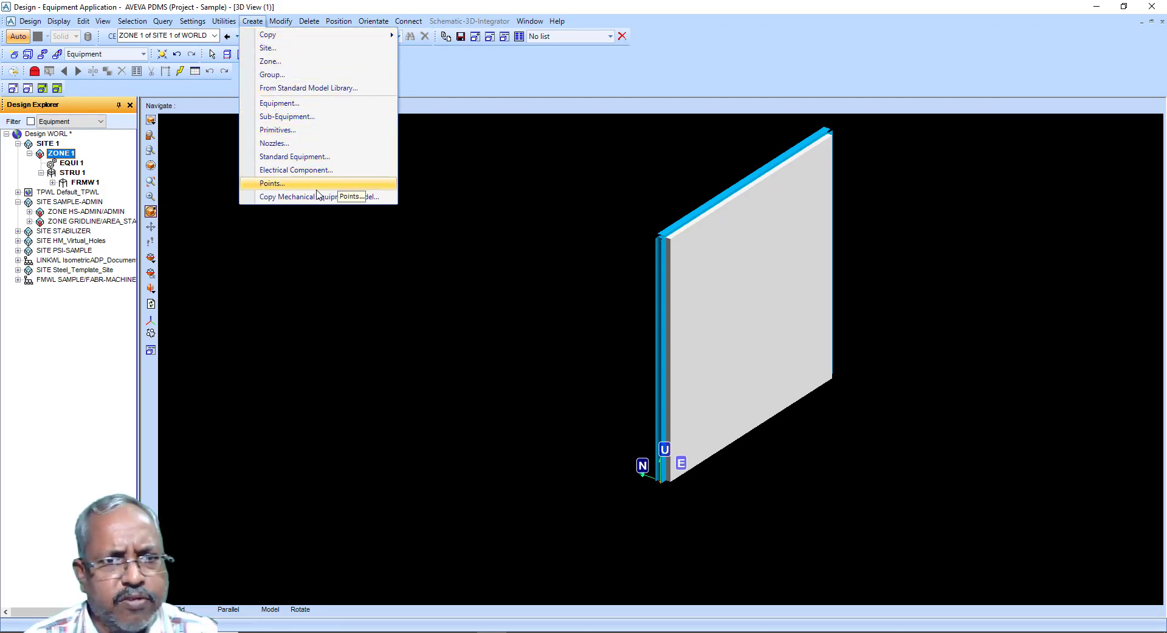
pyautogui.click(307, 159)
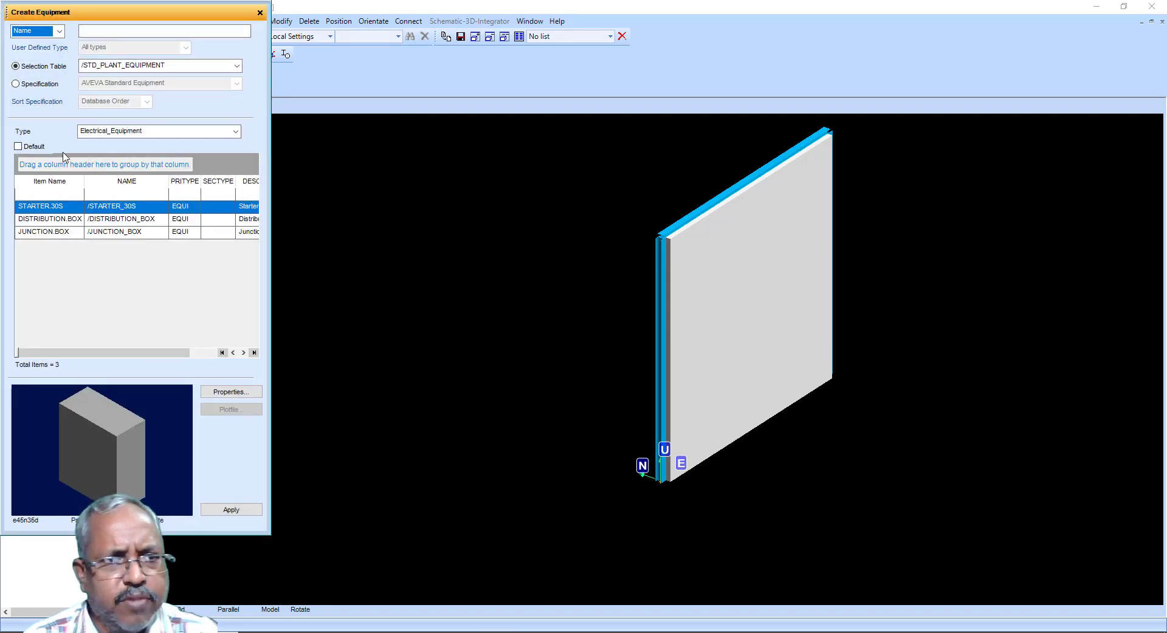
pyautogui.click(25, 85)
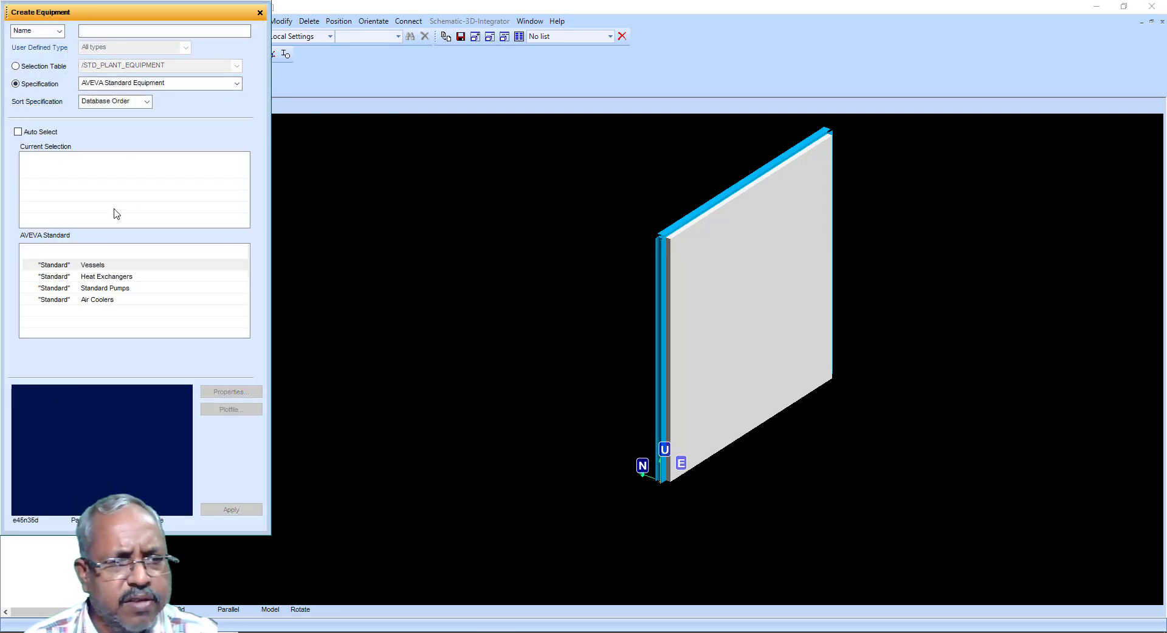
pyautogui.click(92, 265)
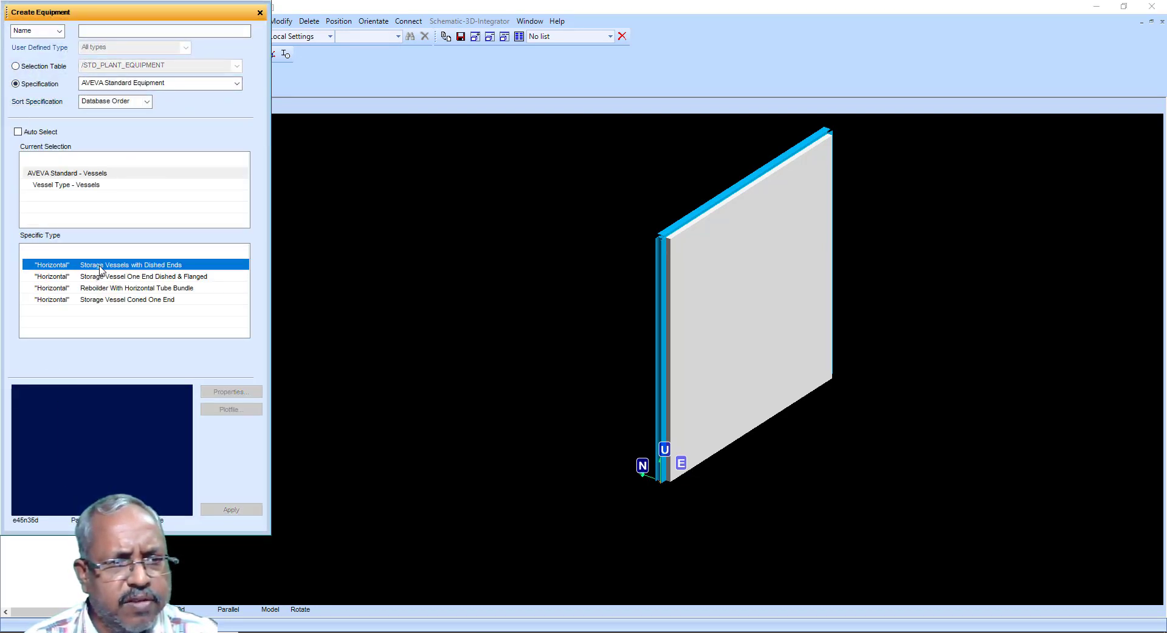
pyautogui.click(100, 265)
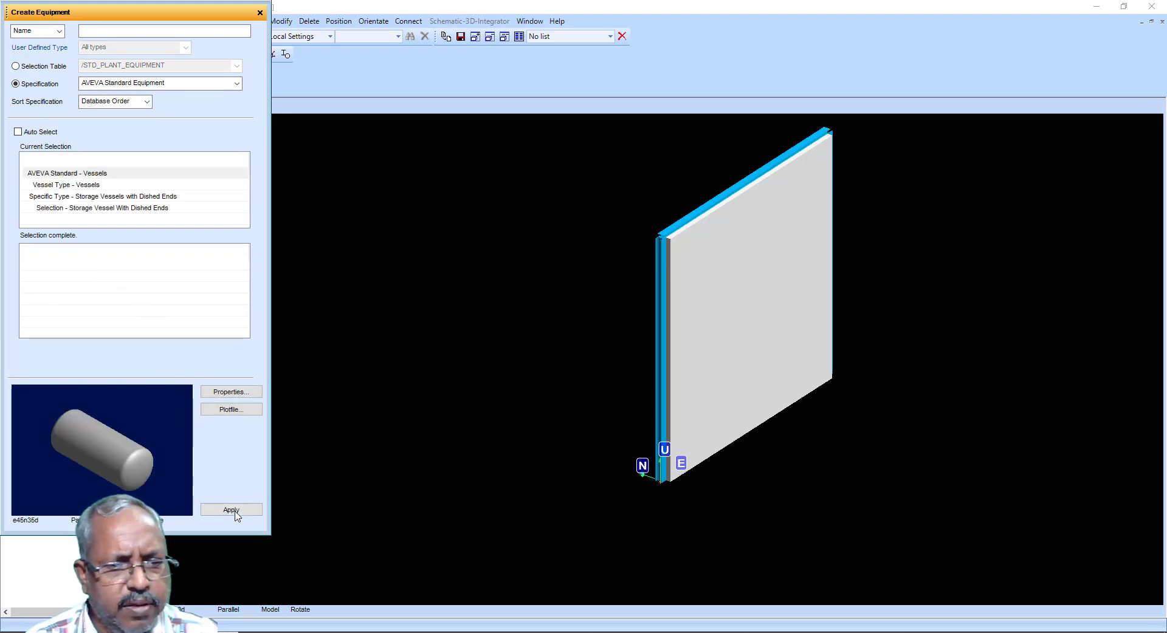
pyautogui.click(231, 509)
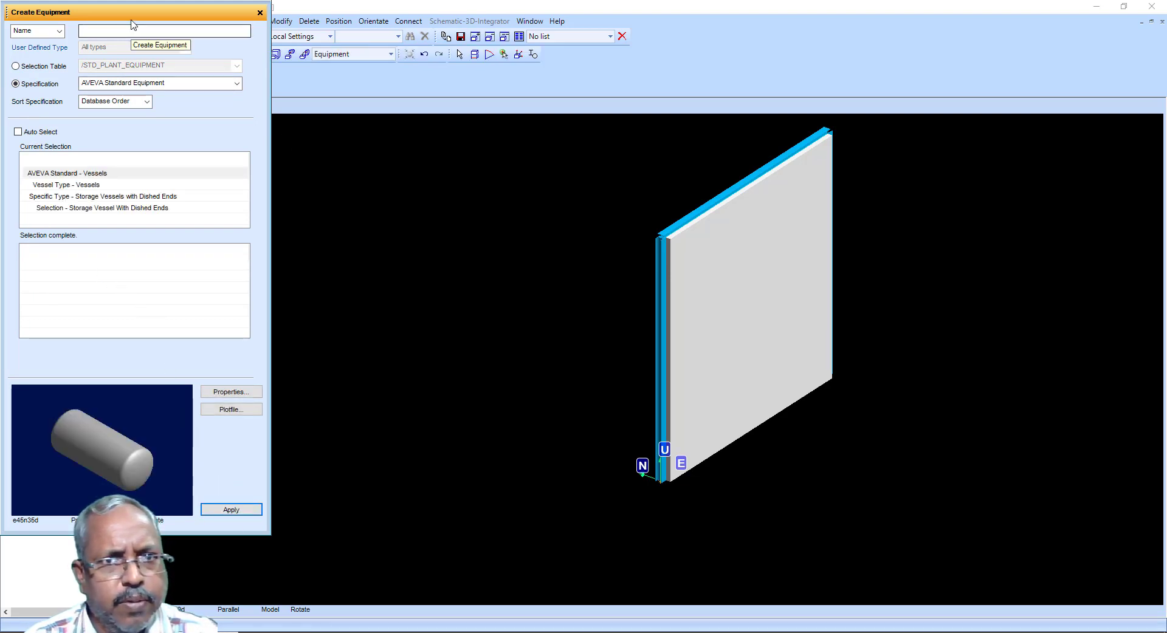
pyautogui.click(225, 55)
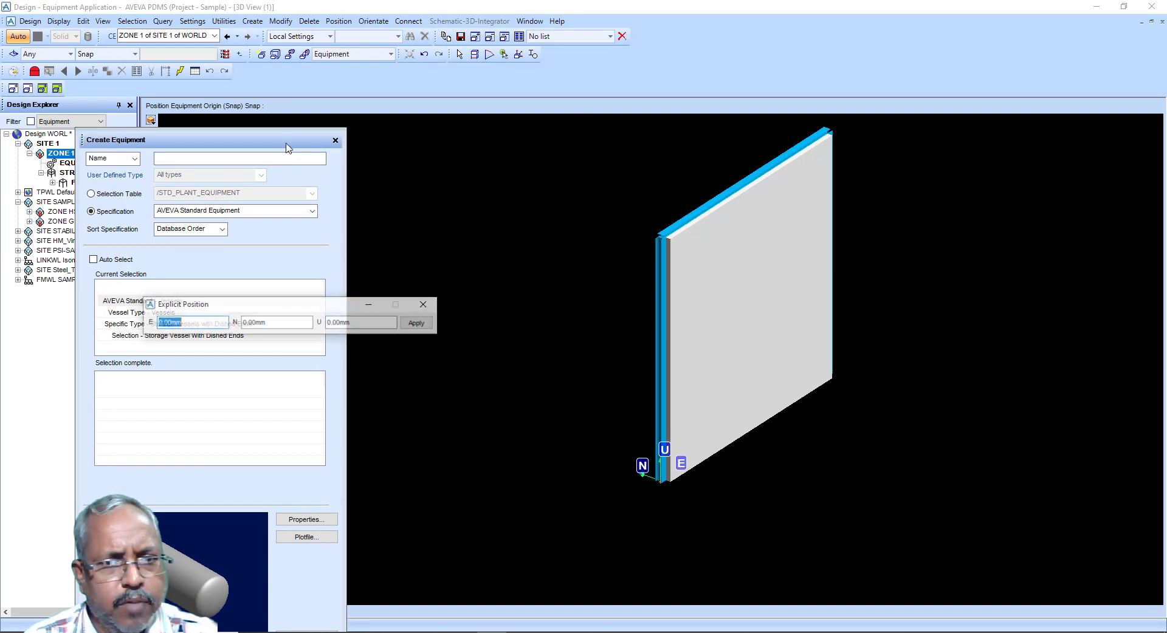
pyautogui.click(418, 324)
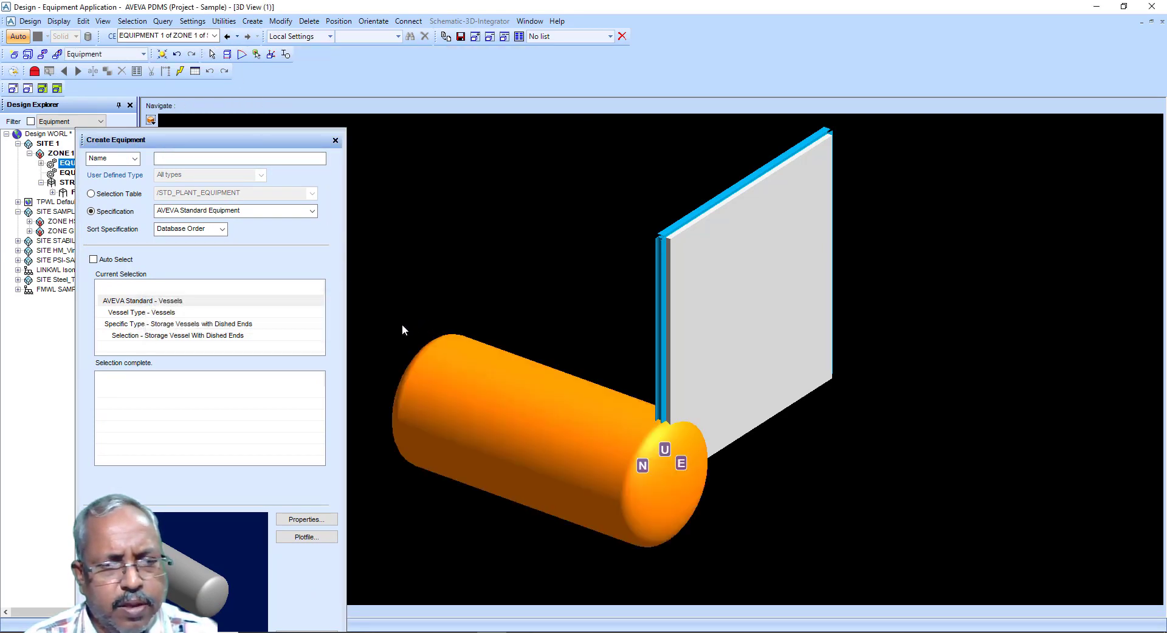
# Step: Close the Create Equipment form and switch to the Pipework application
pyautogui.click(335, 141)
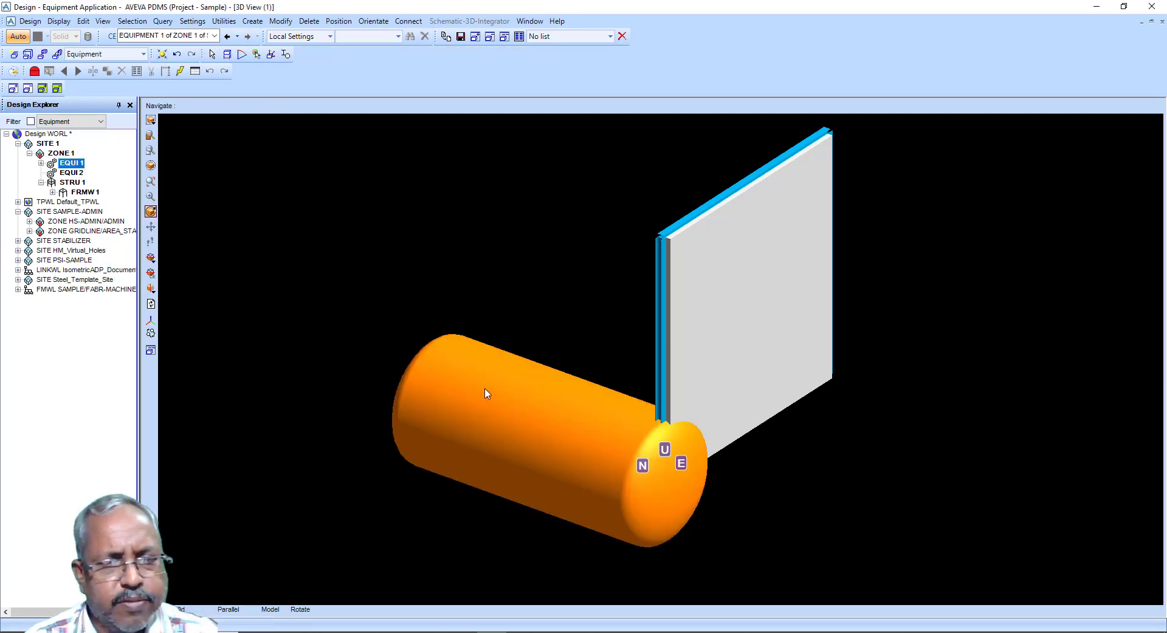
pyautogui.click(253, 22)
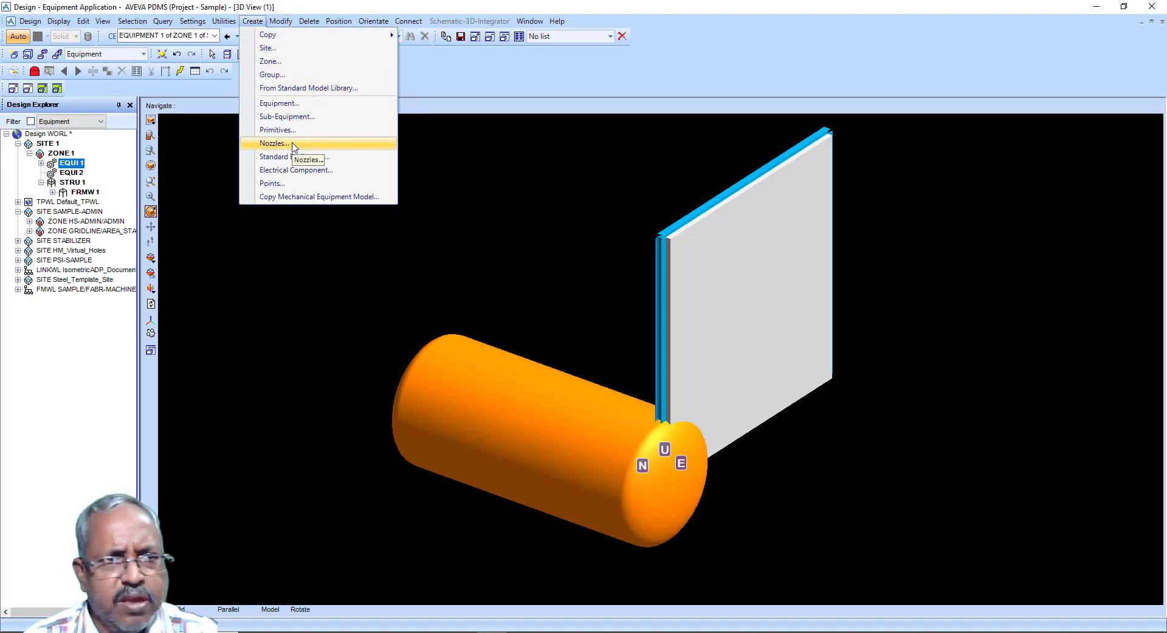
pyautogui.moveTo(40, 25)
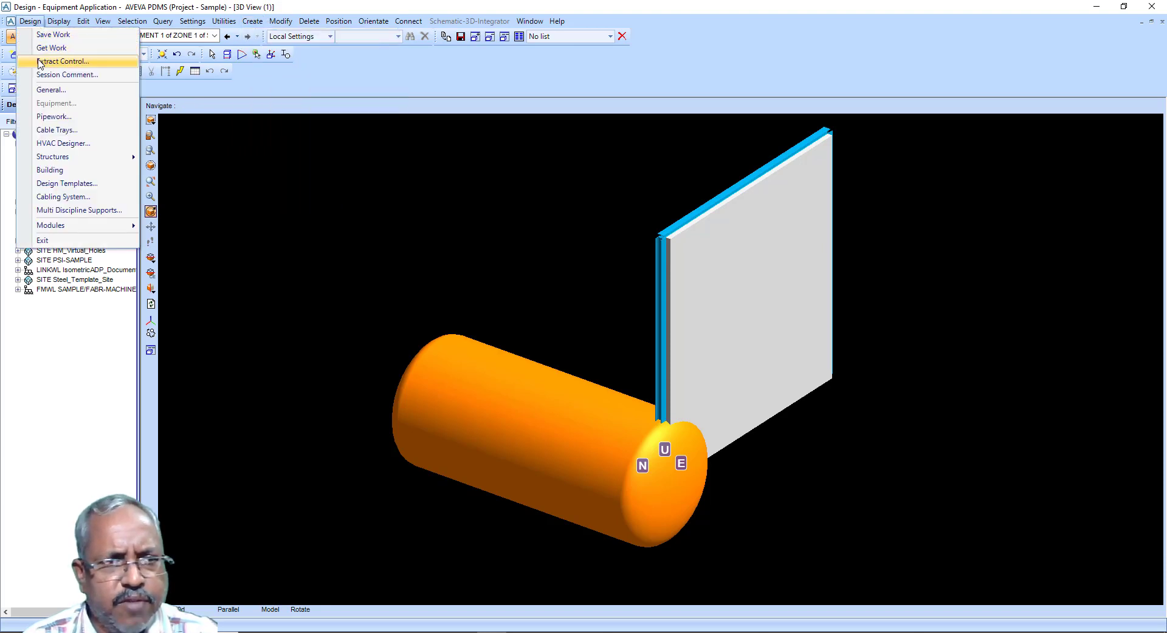
pyautogui.click(49, 115)
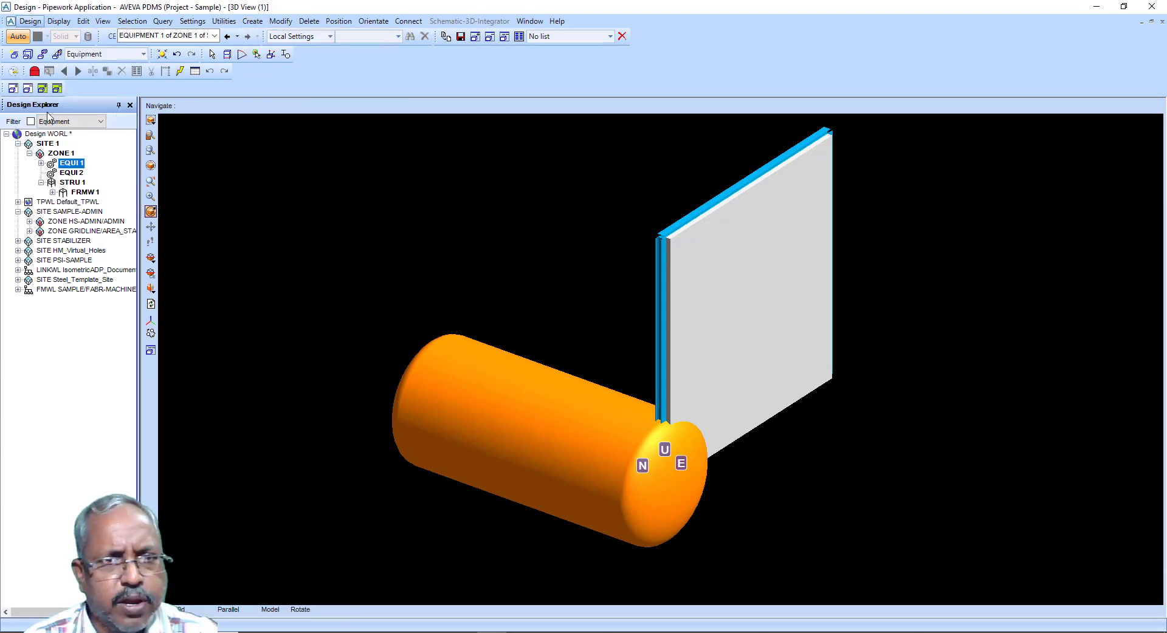
# Step: Under ZONE 1, create a new pipe with a branch, accepting the default branch settings
pyautogui.click(252, 22)
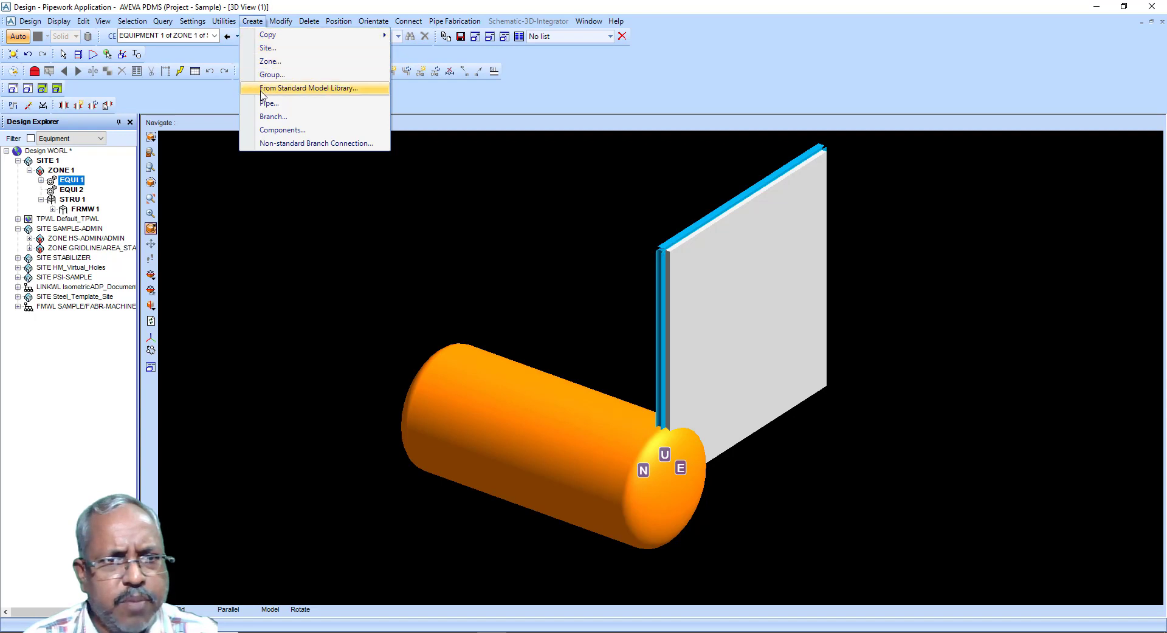
pyautogui.click(61, 171)
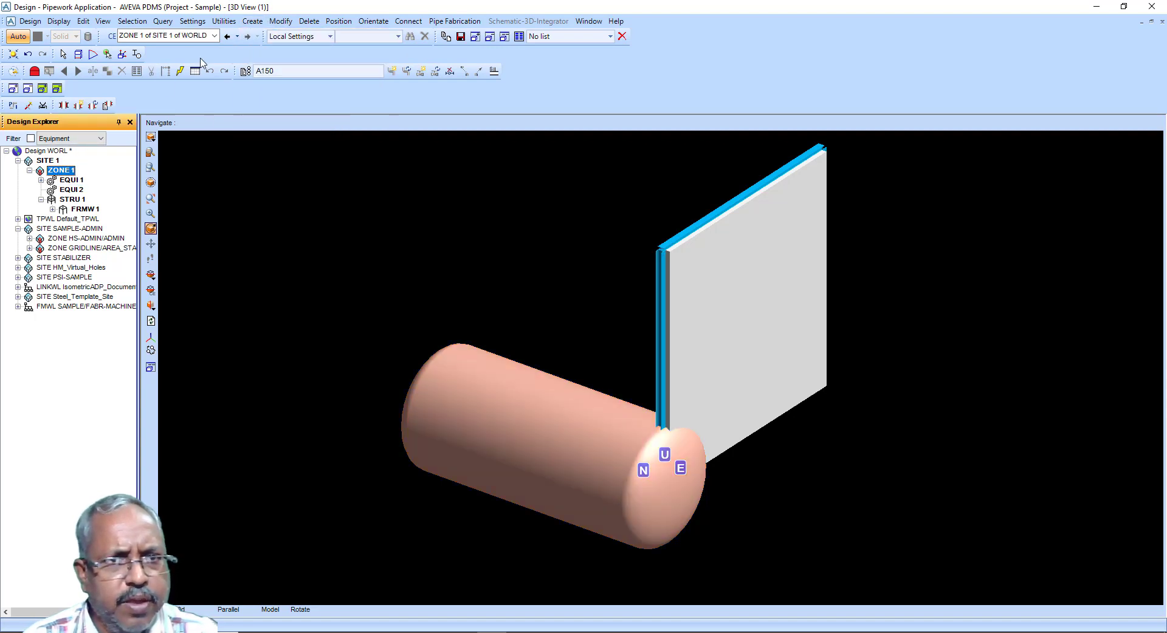
pyautogui.click(252, 24)
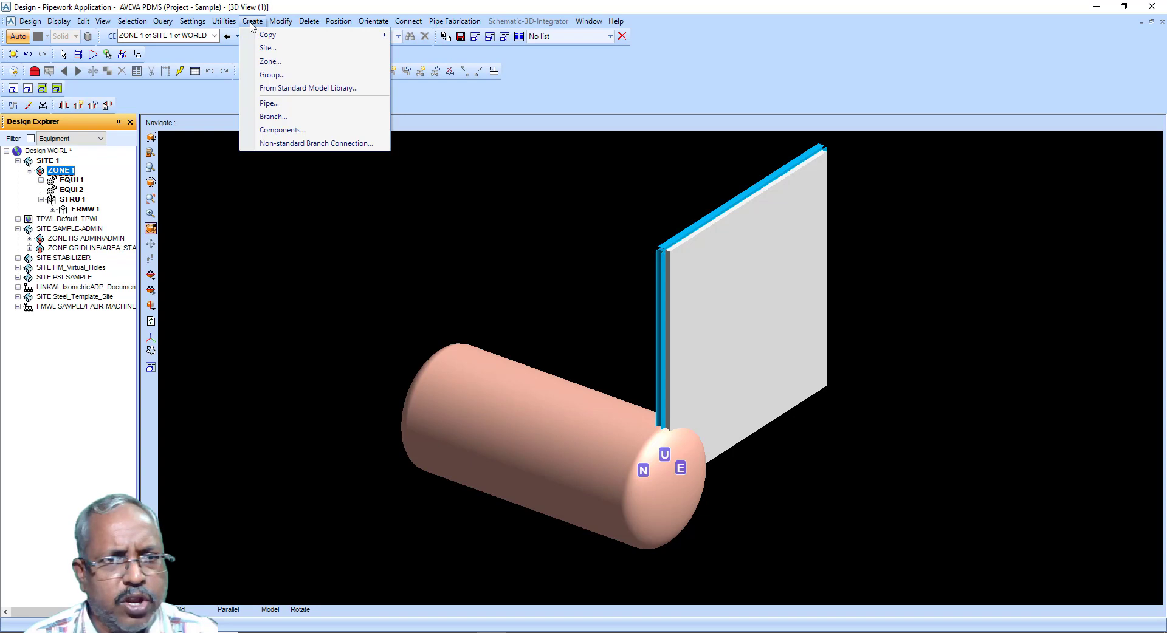
pyautogui.click(268, 104)
pyautogui.click(52, 194)
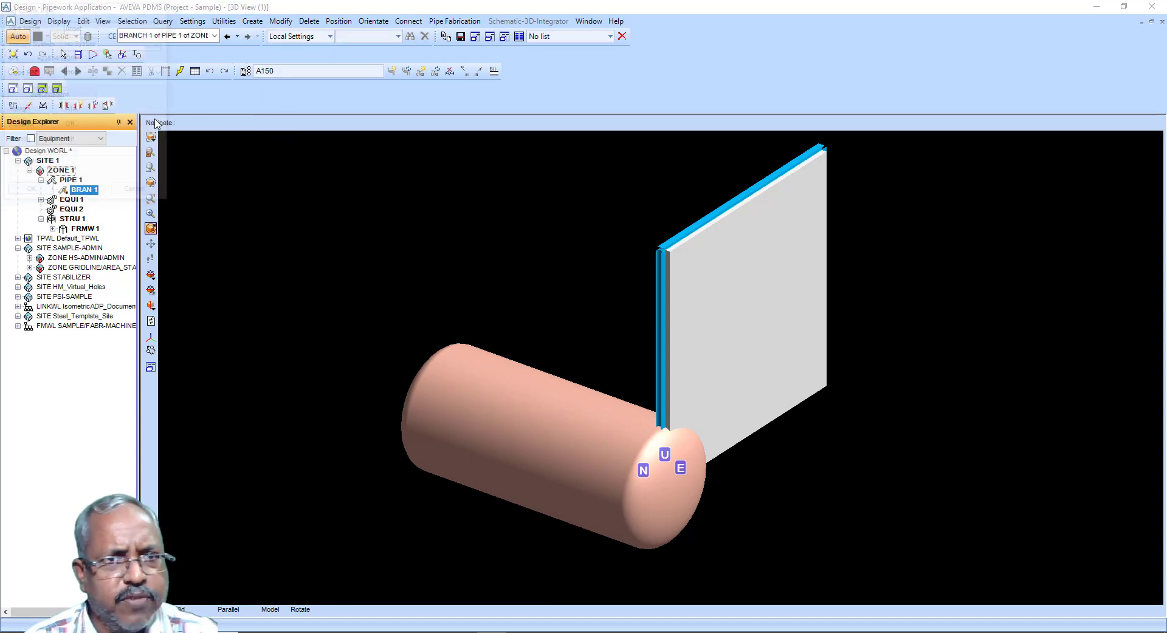
pyautogui.click(236, 398)
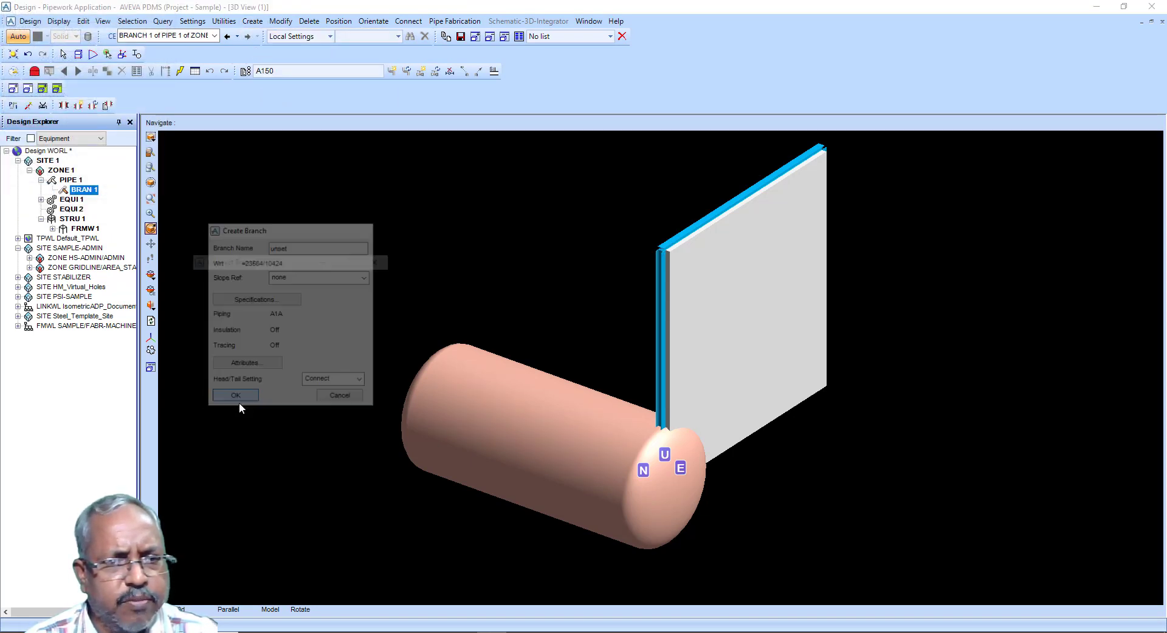
# Step: Review the branch head connection targets and dismiss the Connect Branch form without connecting
pyautogui.click(251, 308)
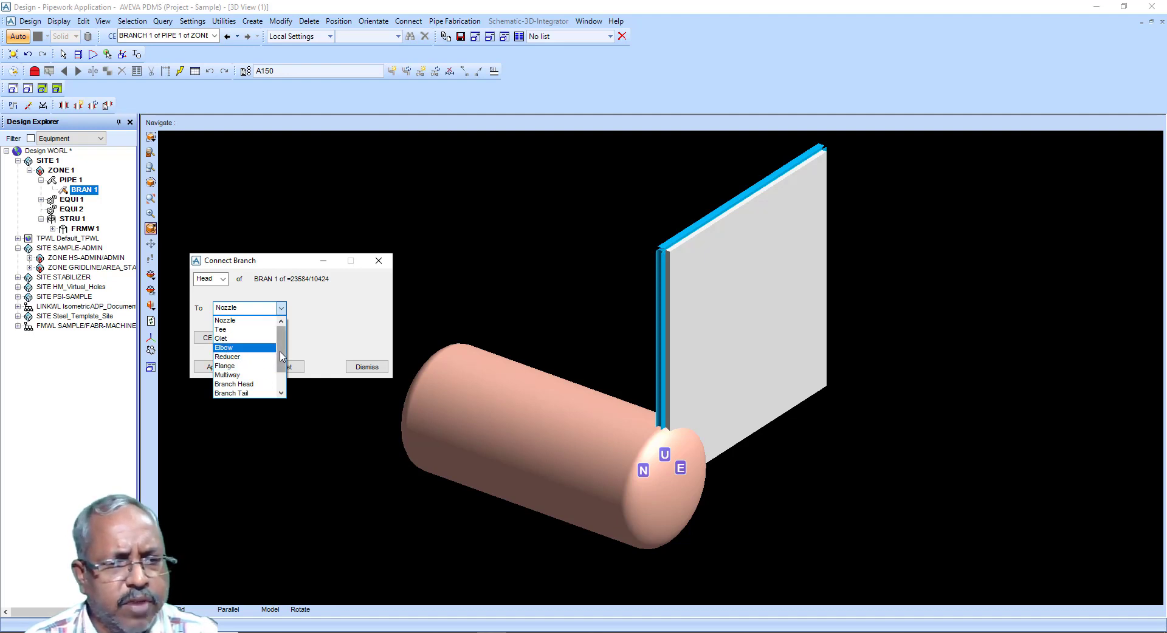
pyautogui.moveTo(281, 356)
pyautogui.mouseDown()
pyautogui.moveTo(285, 380)
pyautogui.moveTo(281, 348)
pyautogui.mouseUp()
pyautogui.click(316, 321)
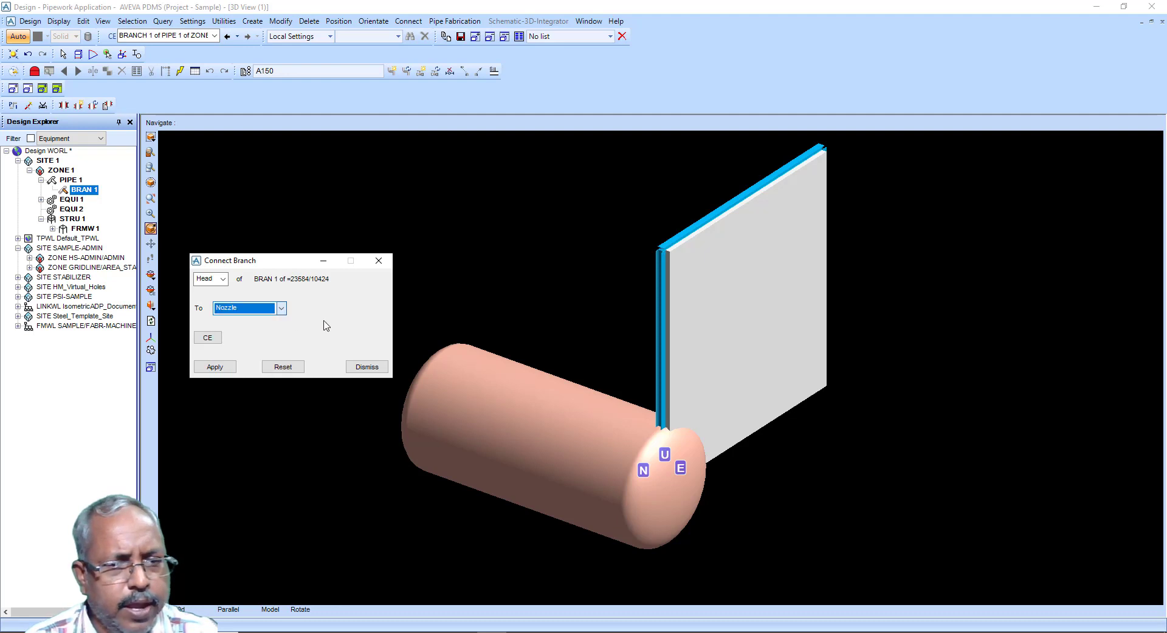
pyautogui.click(367, 367)
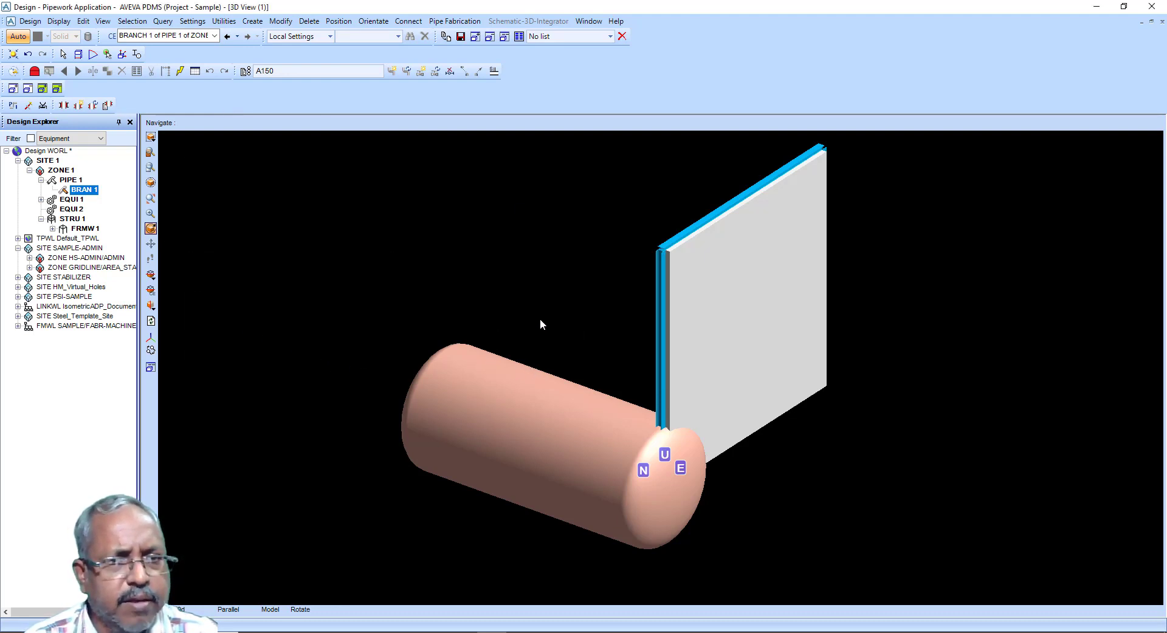
# Step: Switch to the HVAC Designer application
pyautogui.click(252, 21)
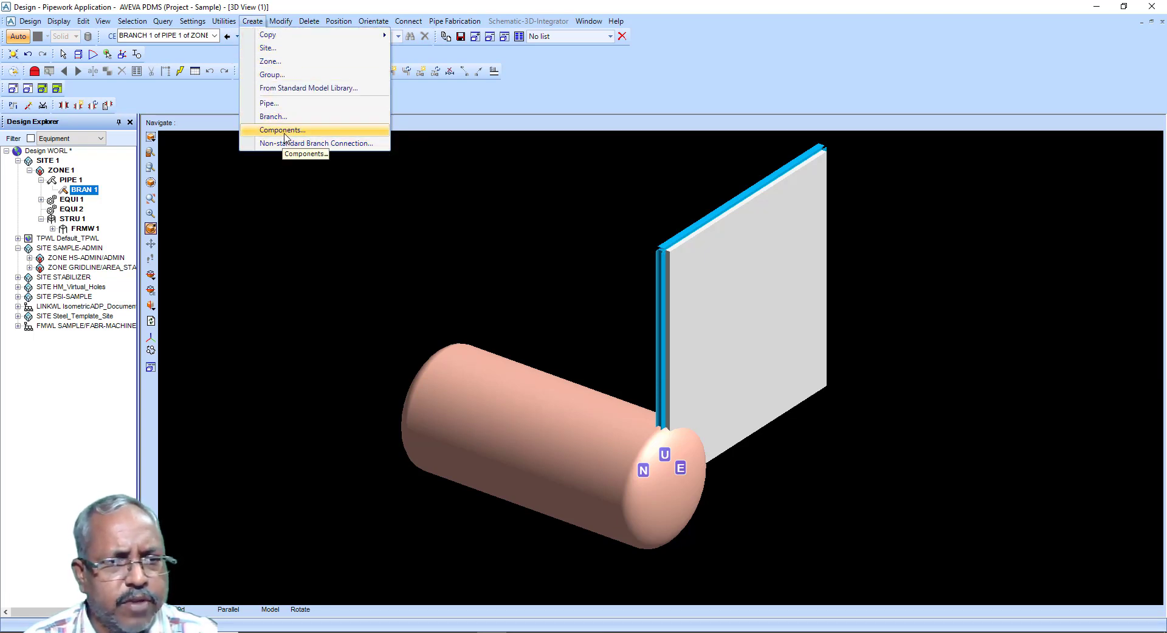
pyautogui.click(39, 22)
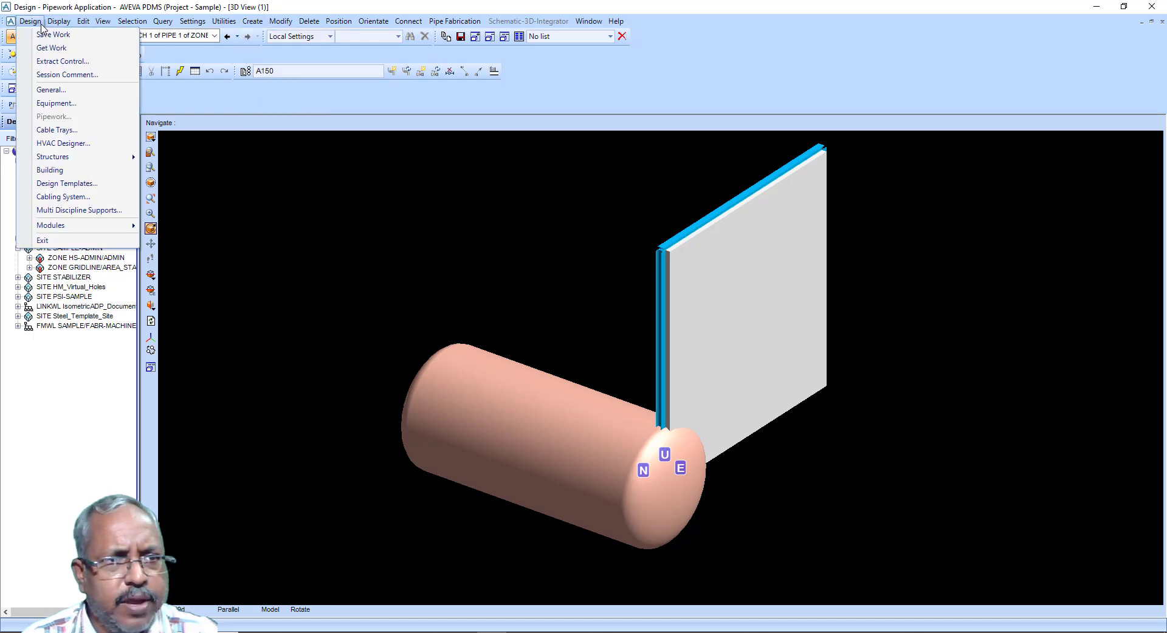
pyautogui.click(55, 142)
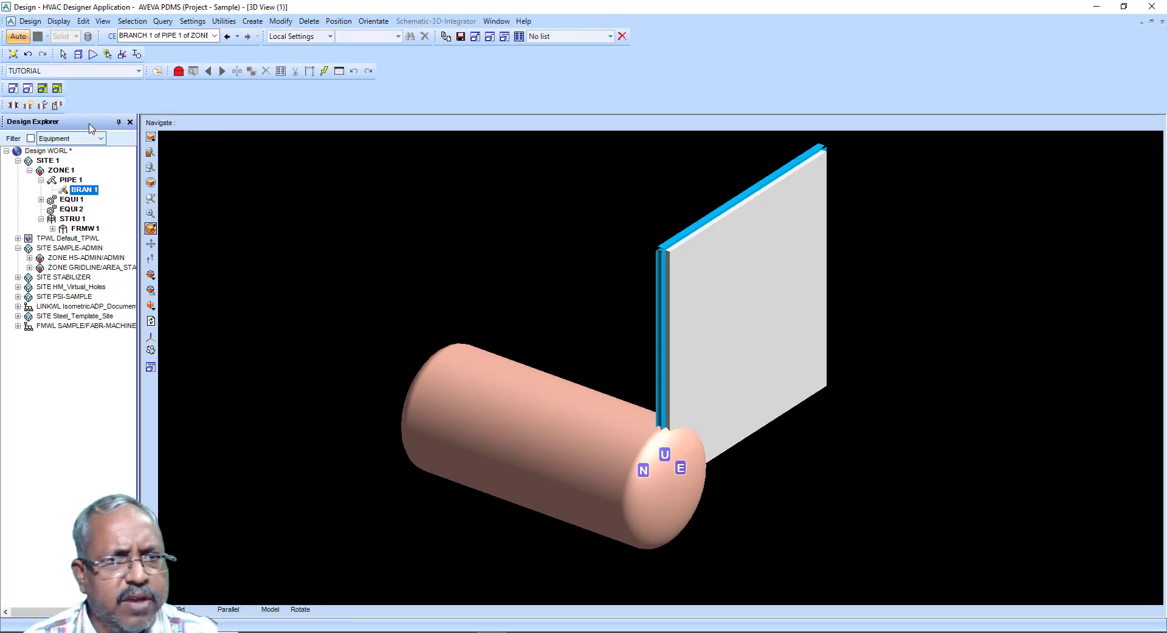
pyautogui.click(251, 22)
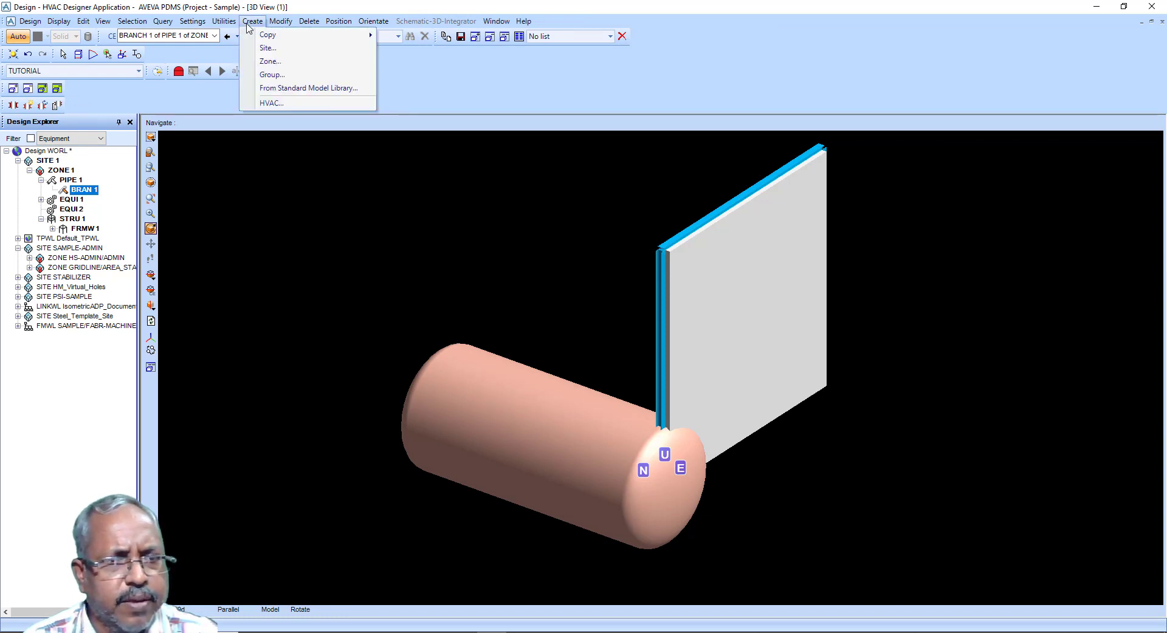
pyautogui.moveTo(193, 21)
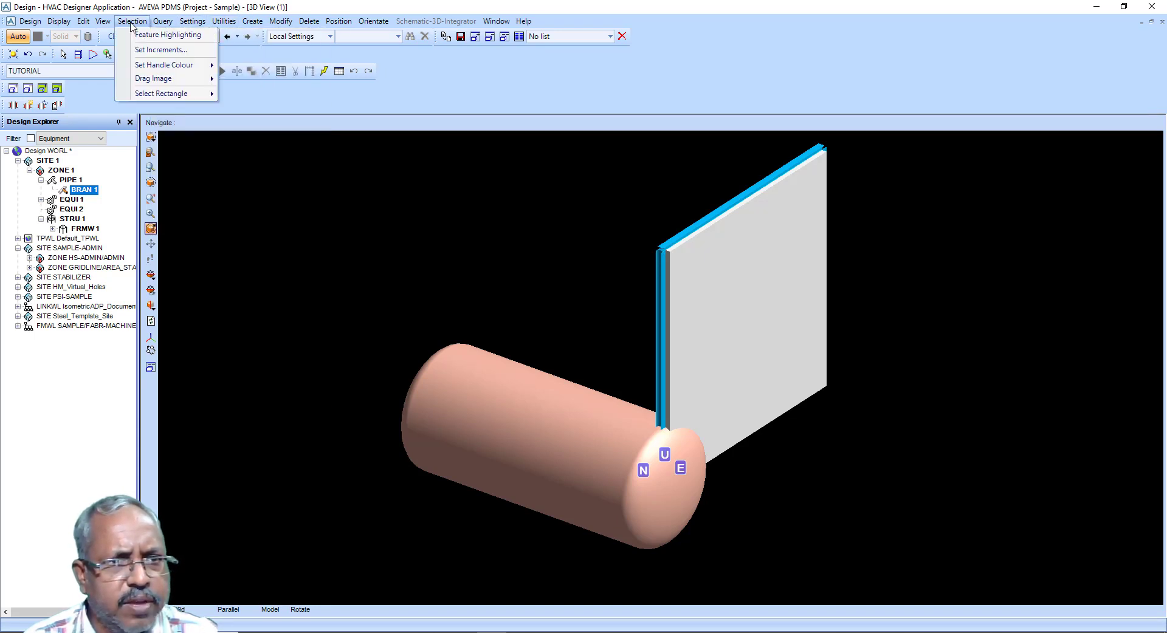
pyautogui.click(935, 582)
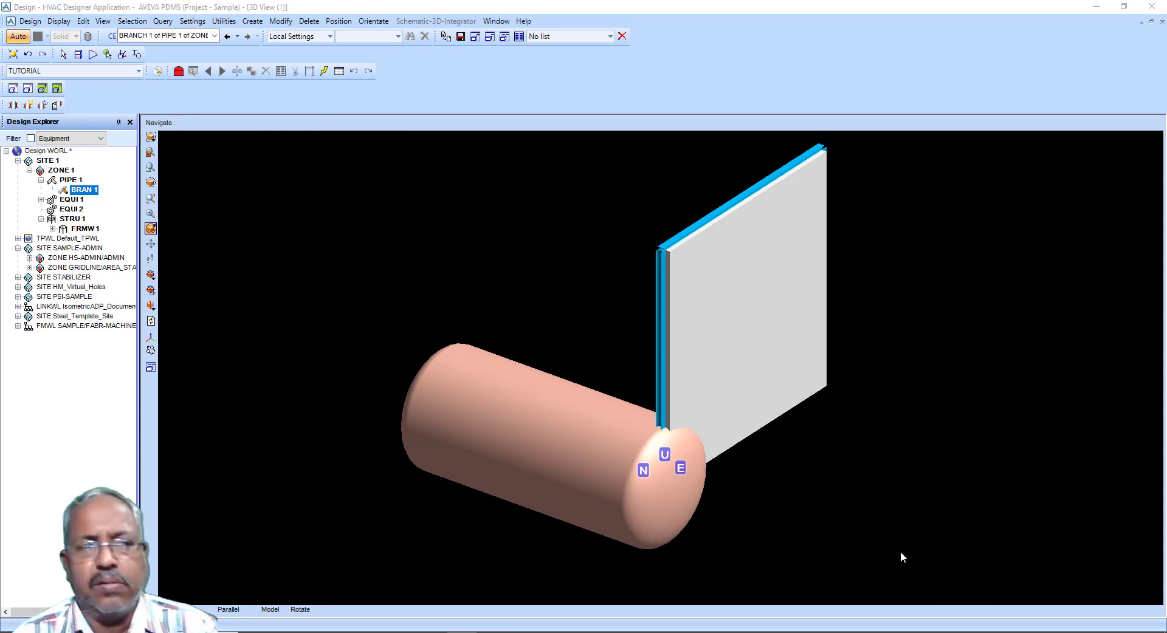
# Step: Open the HVAC ductwork defaults and close them to bring up the HVAC creation panel
pyautogui.click(194, 22)
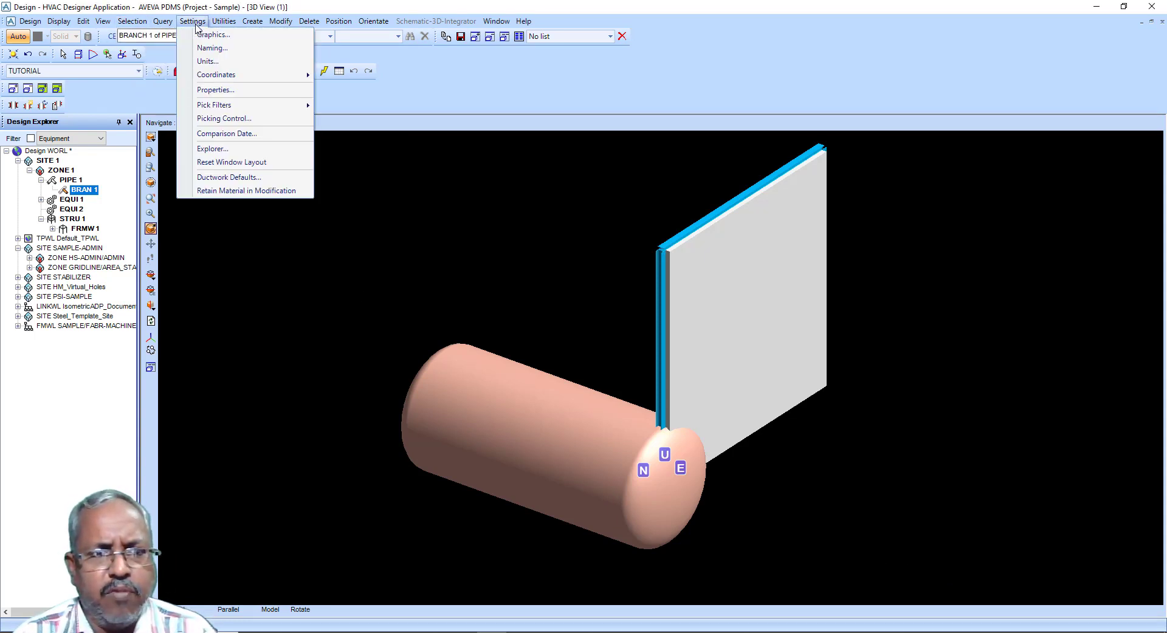
pyautogui.click(228, 178)
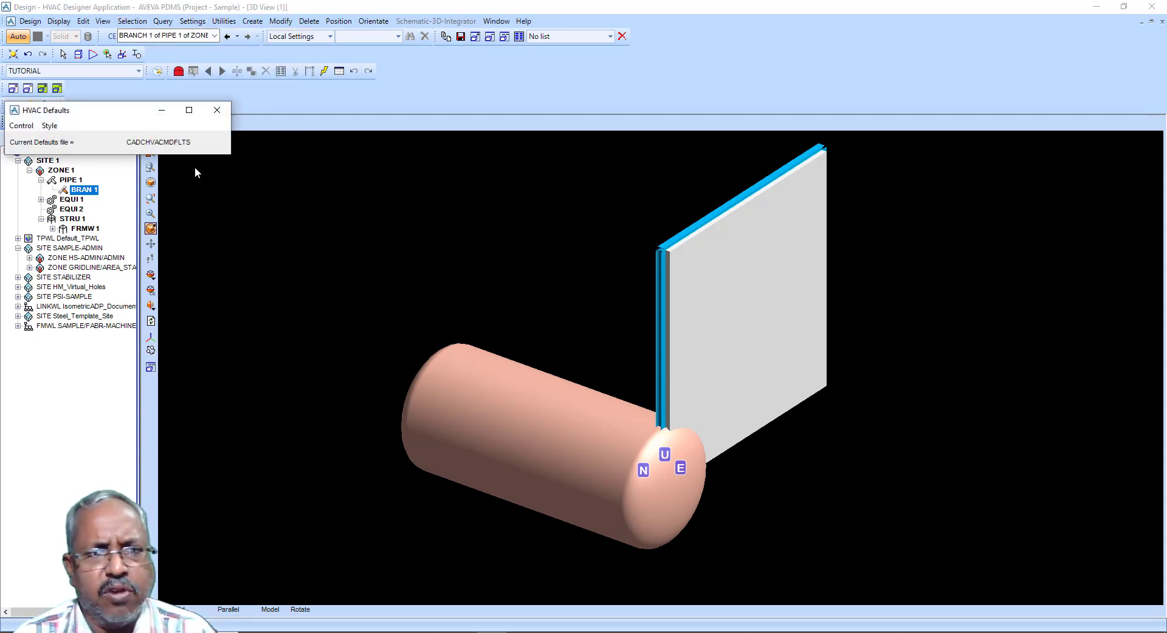
pyautogui.click(30, 128)
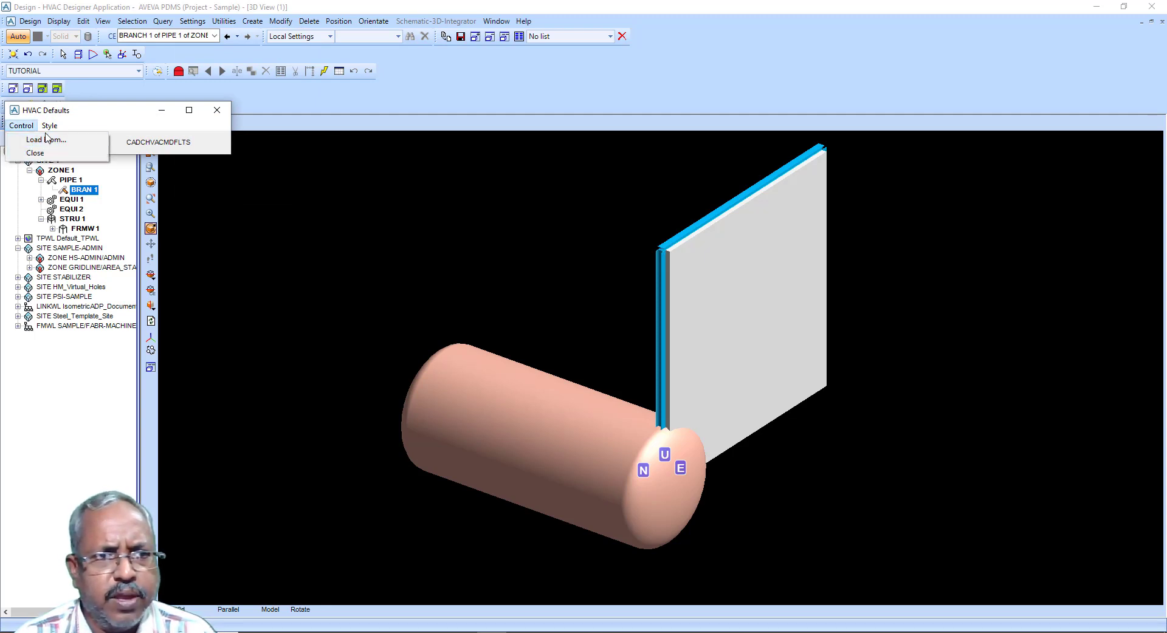
pyautogui.moveTo(52, 128)
pyautogui.click(83, 153)
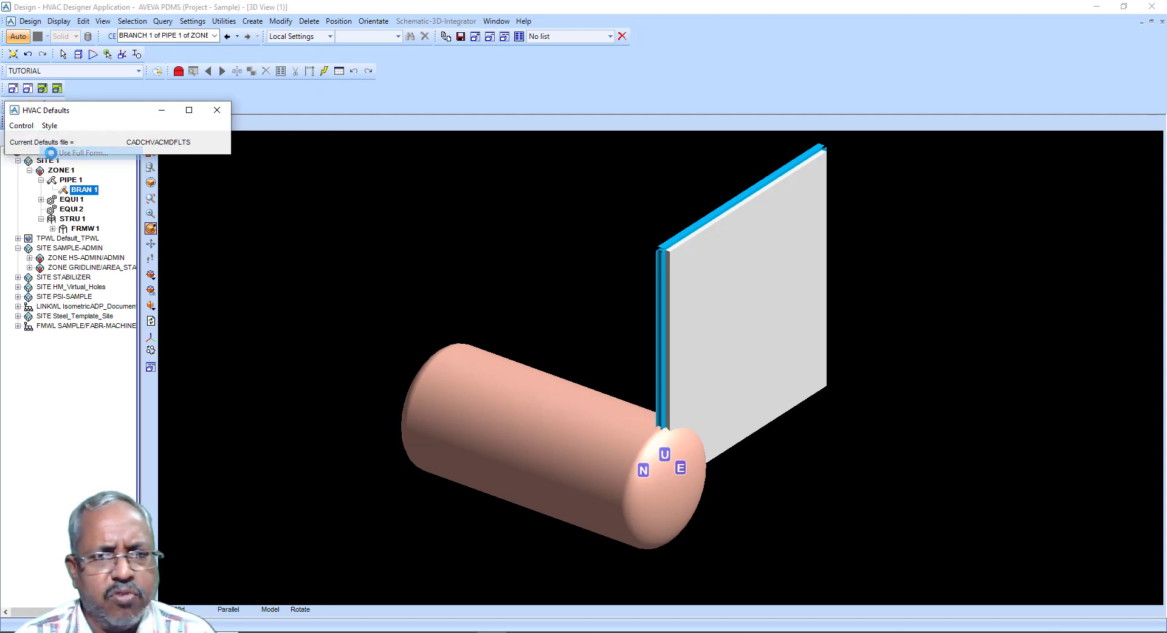
pyautogui.click(218, 115)
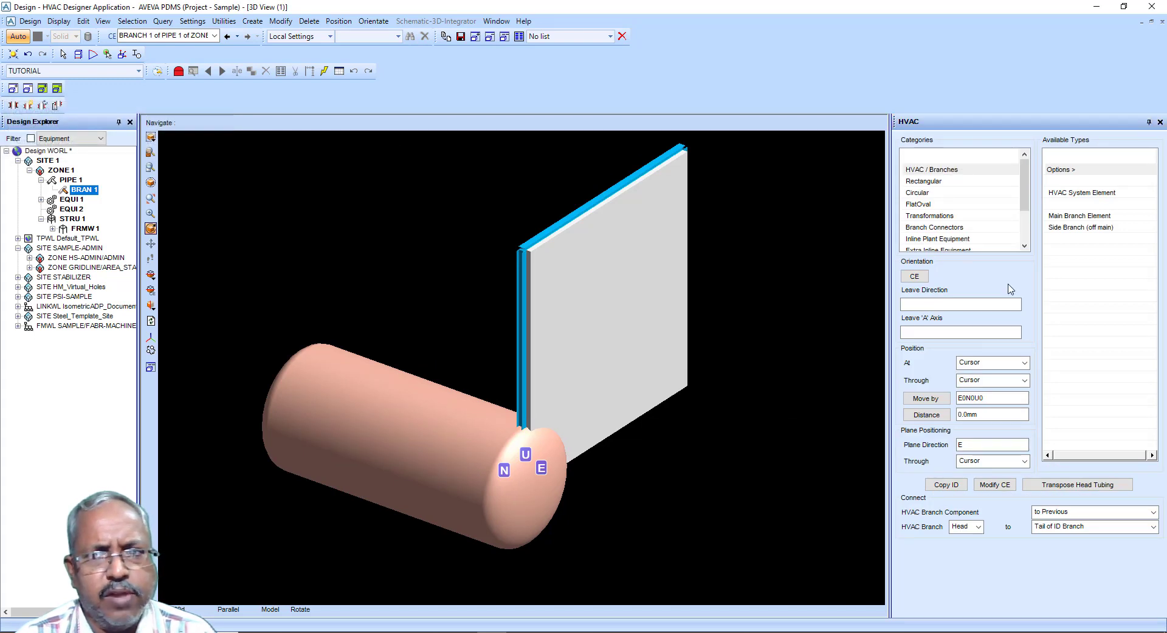
# Step: Under ZONE 1, create an HVAC System Element from the HVAC / Branches category
pyautogui.click(938, 173)
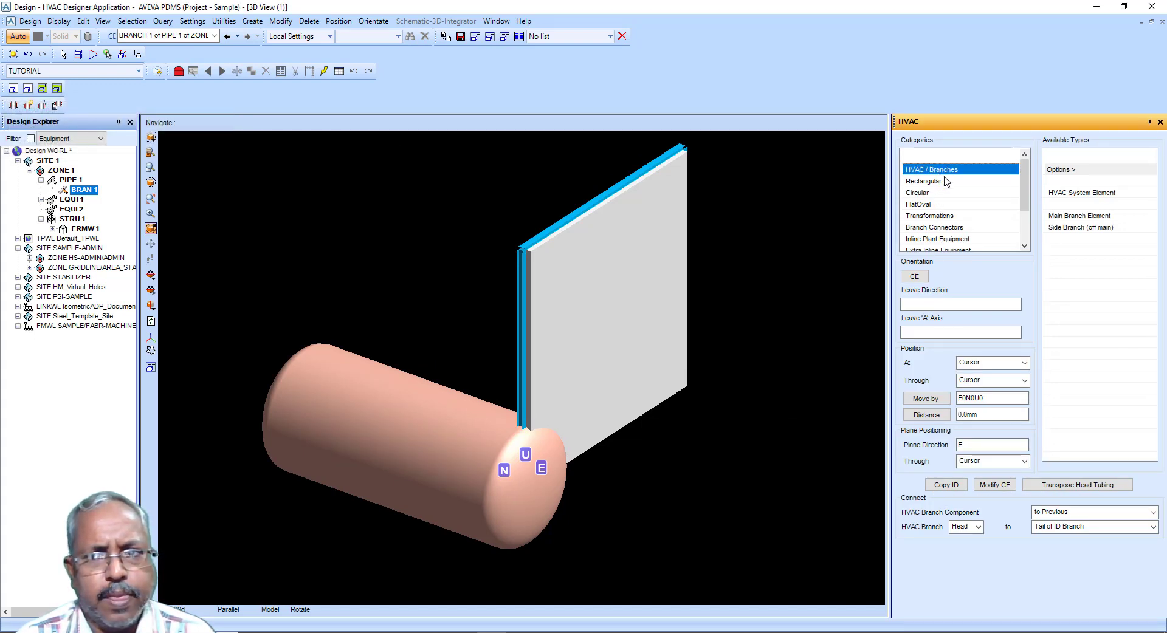
pyautogui.click(1063, 194)
pyautogui.click(588, 339)
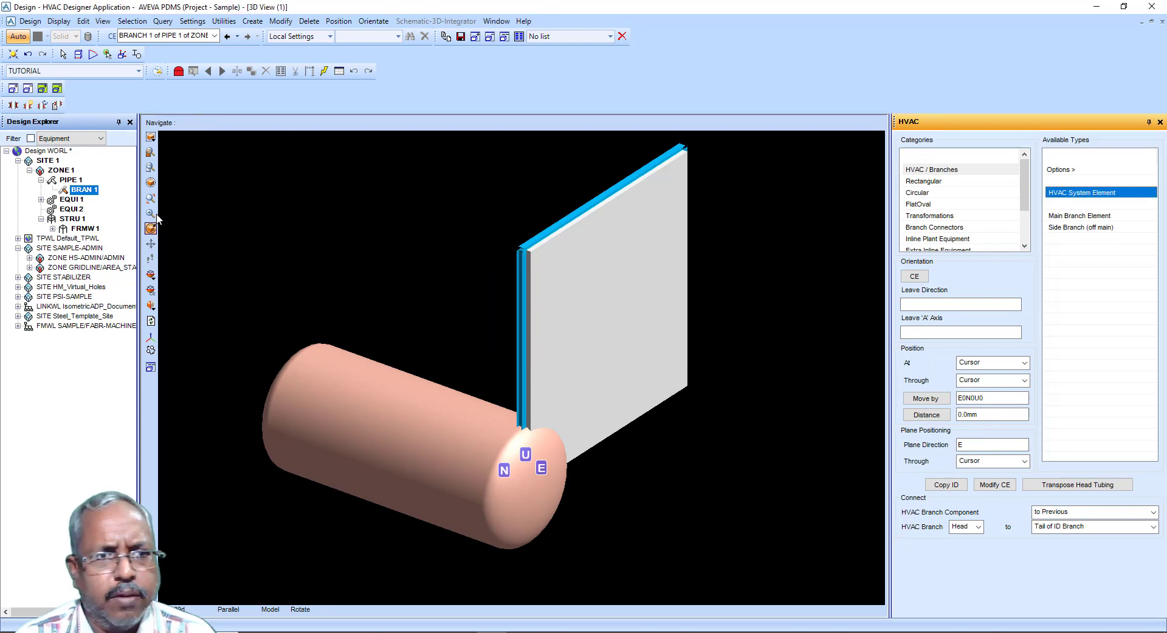
pyautogui.click(61, 171)
pyautogui.click(1063, 194)
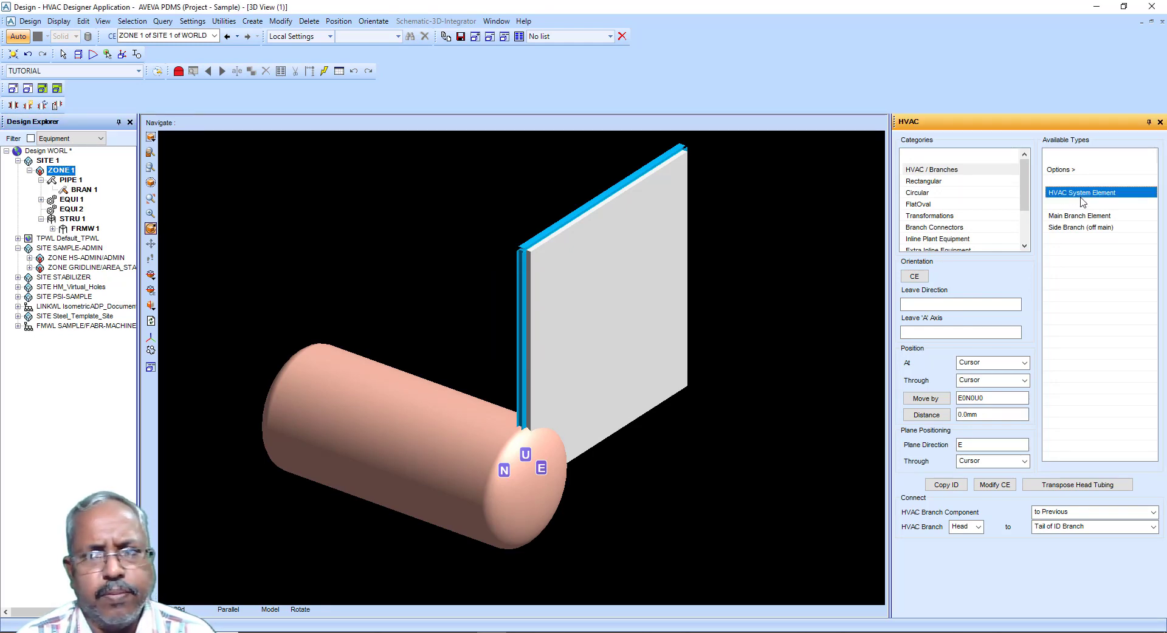
pyautogui.click(36, 203)
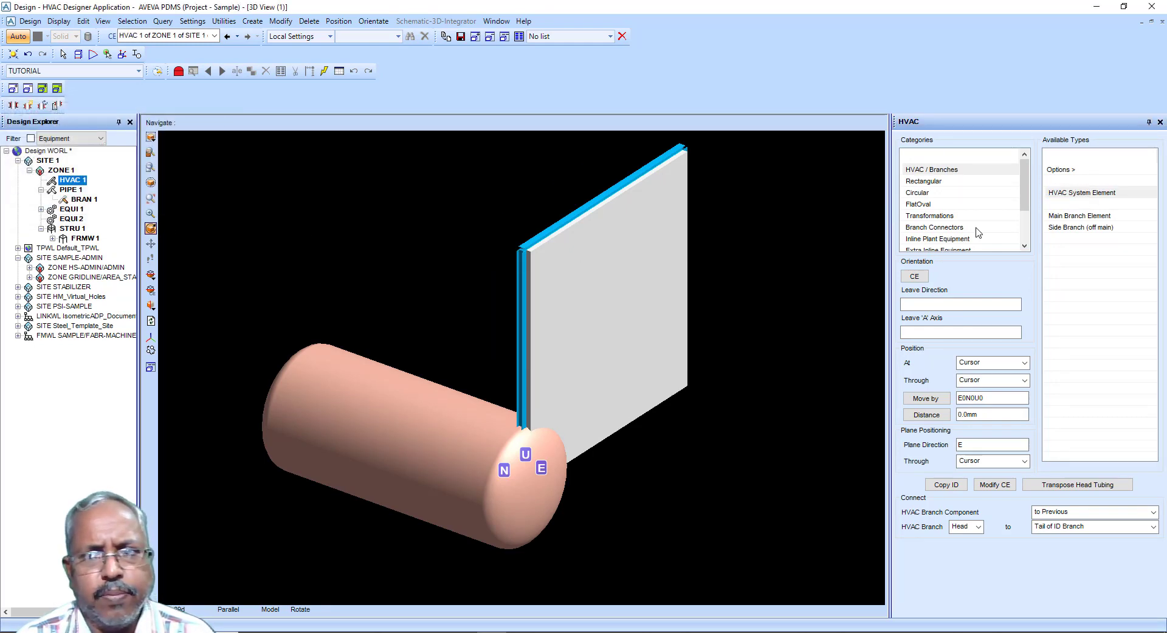
# Step: Create a main HVAC branch with the TUTORIAL specification and rectangular head shape
pyautogui.click(1078, 217)
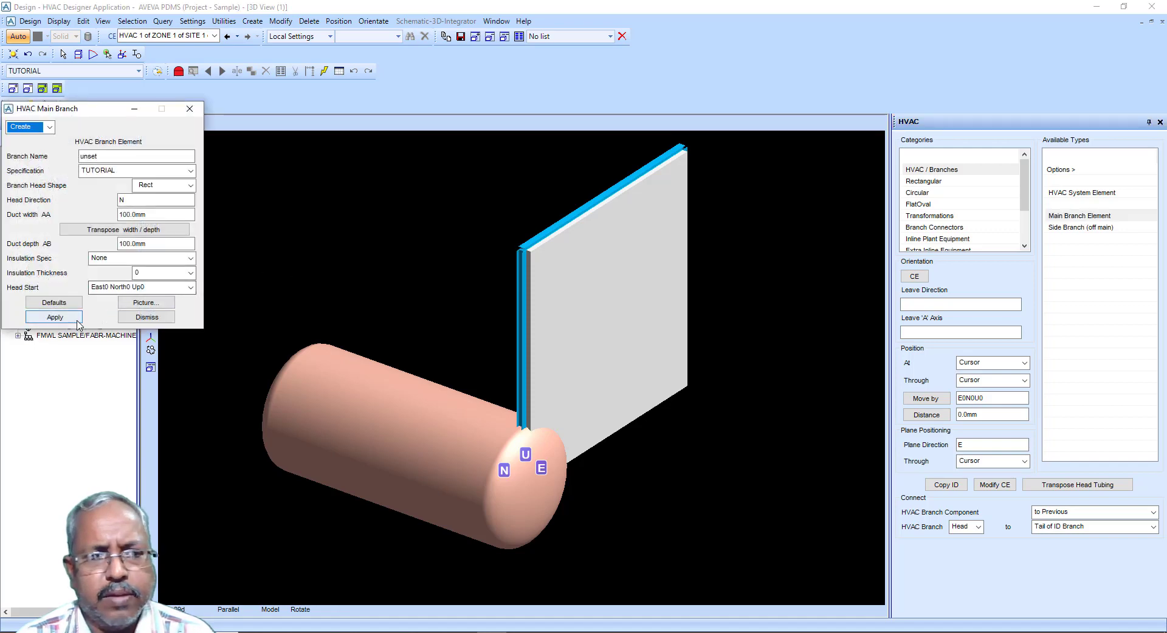
pyautogui.click(71, 321)
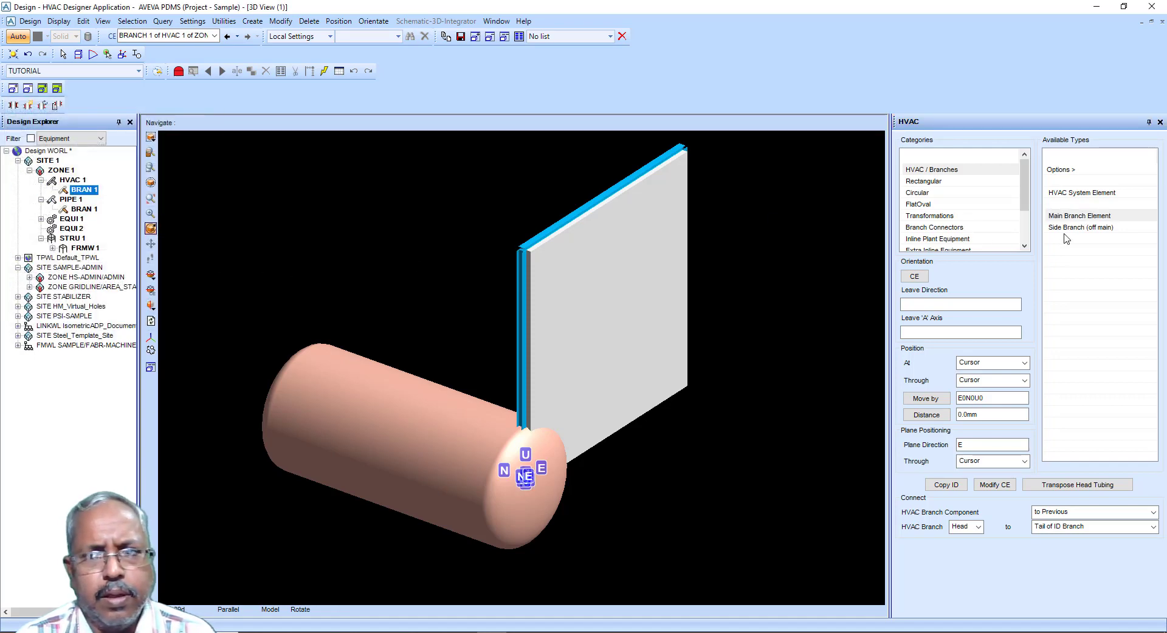
# Step: Open the rectangular Straight duct form, view its dimension picture, and close the form
pyautogui.click(924, 181)
pyautogui.click(1060, 193)
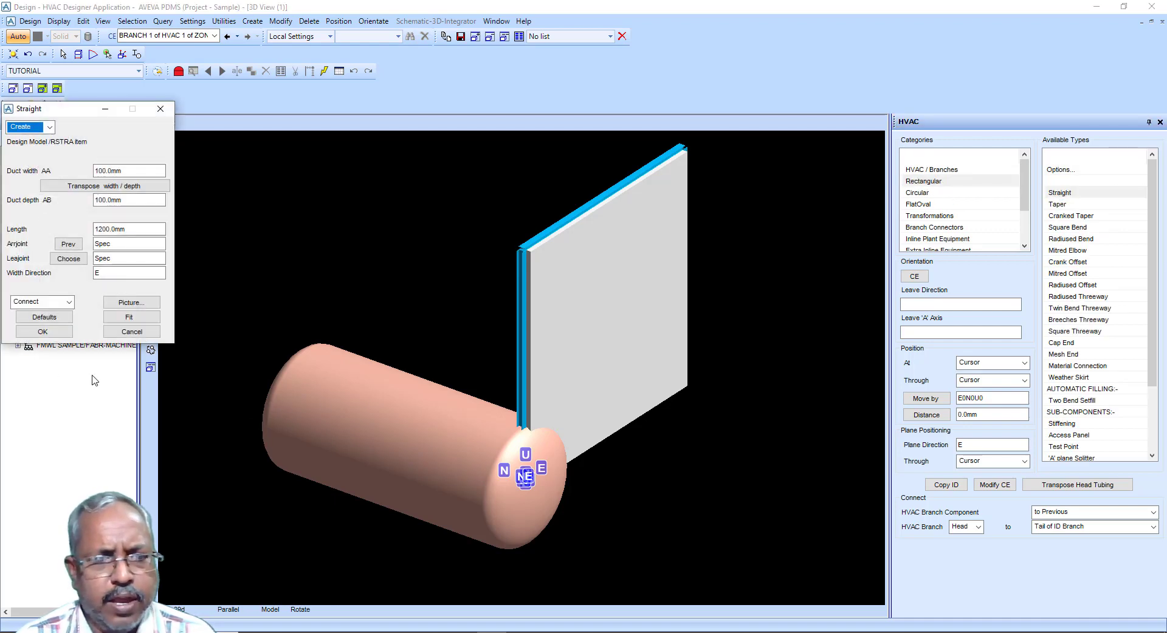
pyautogui.click(126, 303)
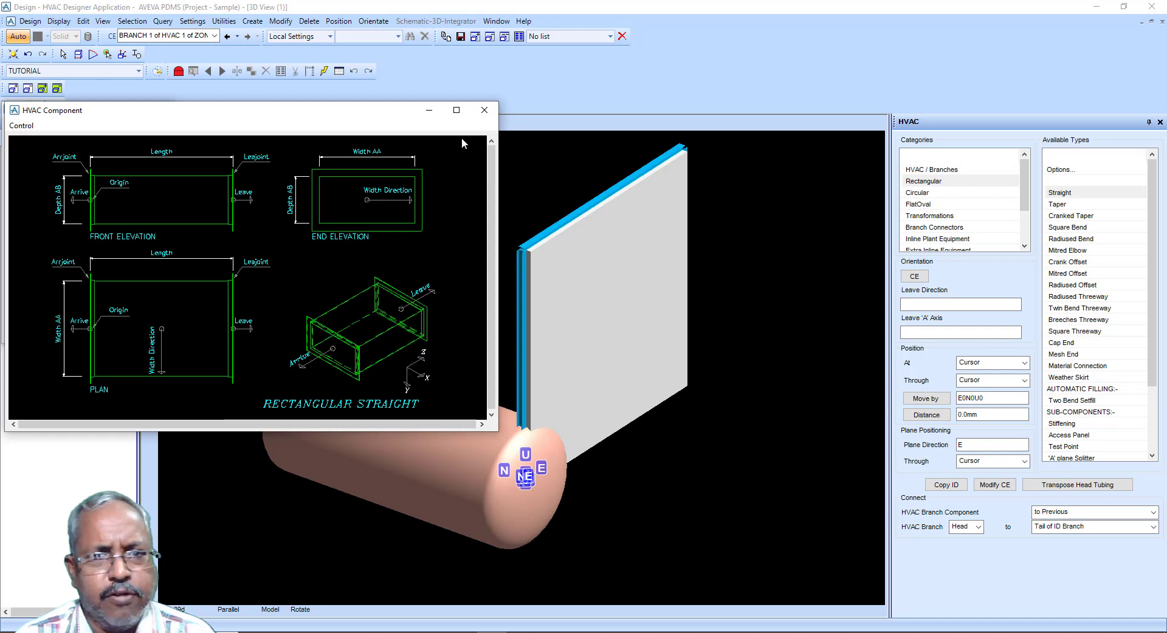
pyautogui.click(484, 110)
pyautogui.click(160, 109)
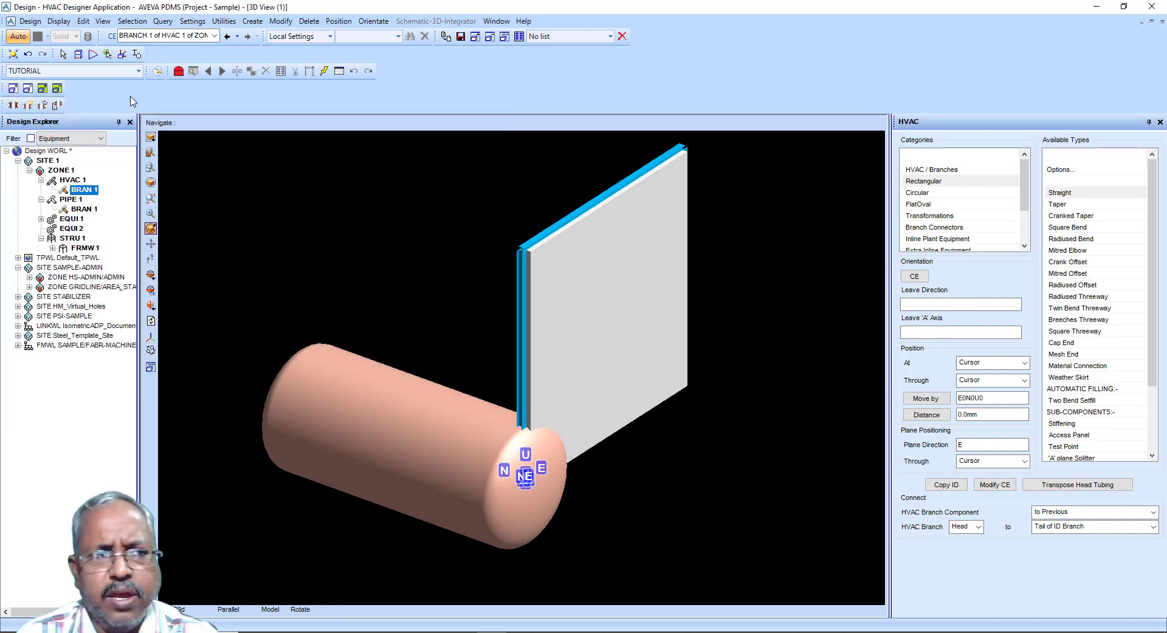
# Step: Switch to the Cable Trays application and choose LEGRAND(SWIFTS-IEC)-TOPAZ-S as the default specification
pyautogui.click(33, 23)
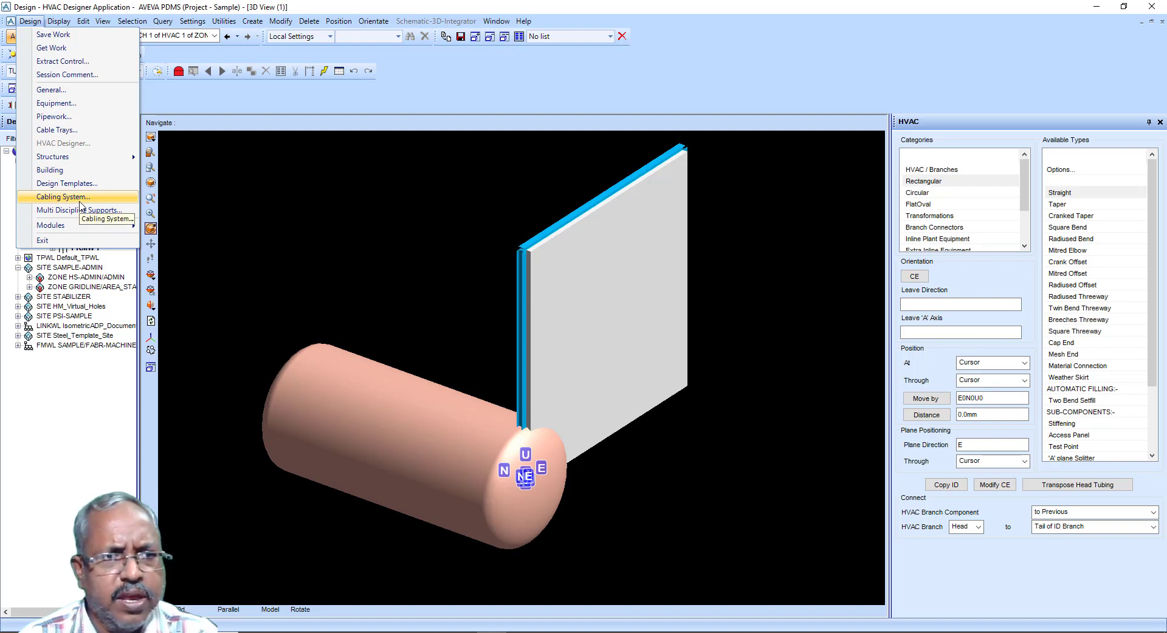
pyautogui.click(80, 131)
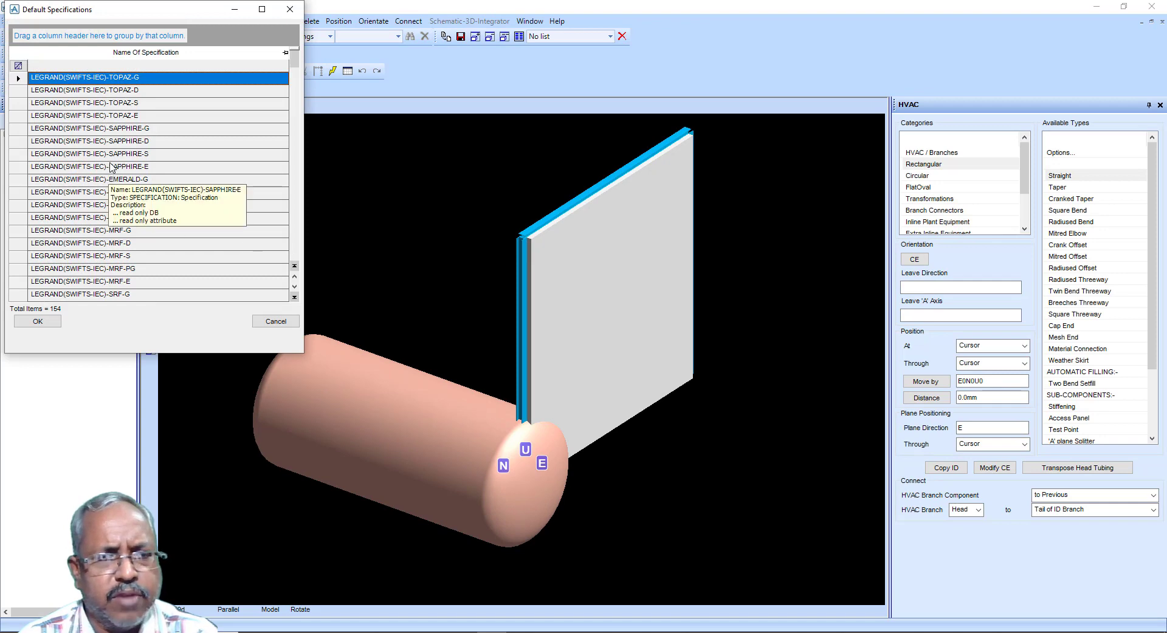
pyautogui.click(119, 103)
pyautogui.click(38, 321)
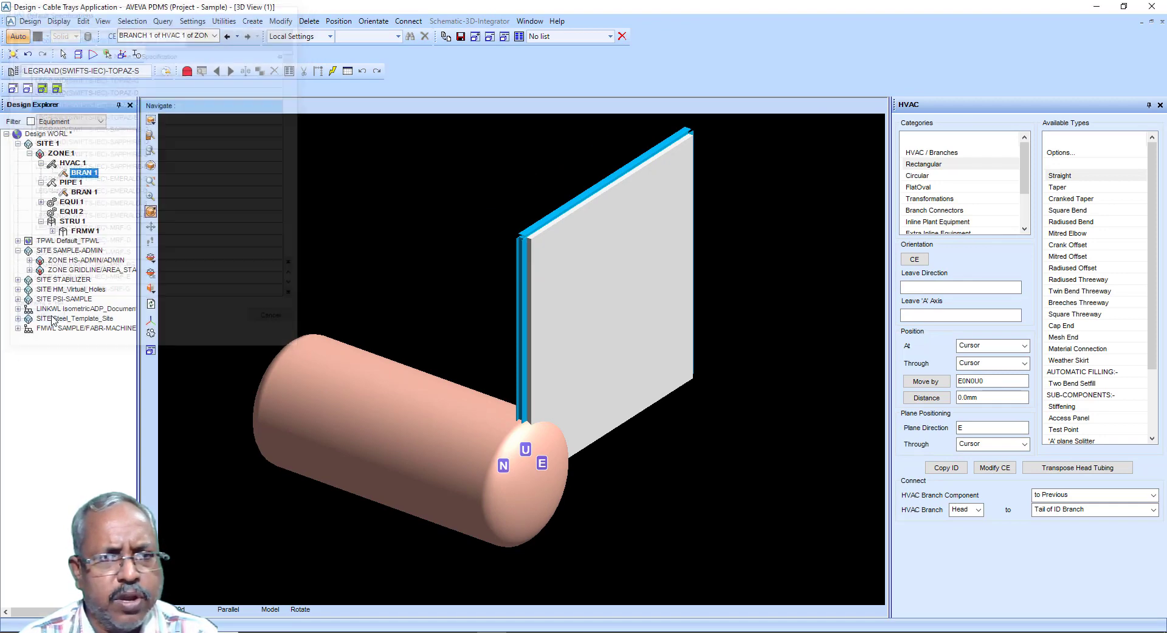
# Step: Under ZONE 1, create a new cable tray main with the default name and LEGRAND(SWIFTS-IEC)-TOPAZ-S specification
pyautogui.click(61, 153)
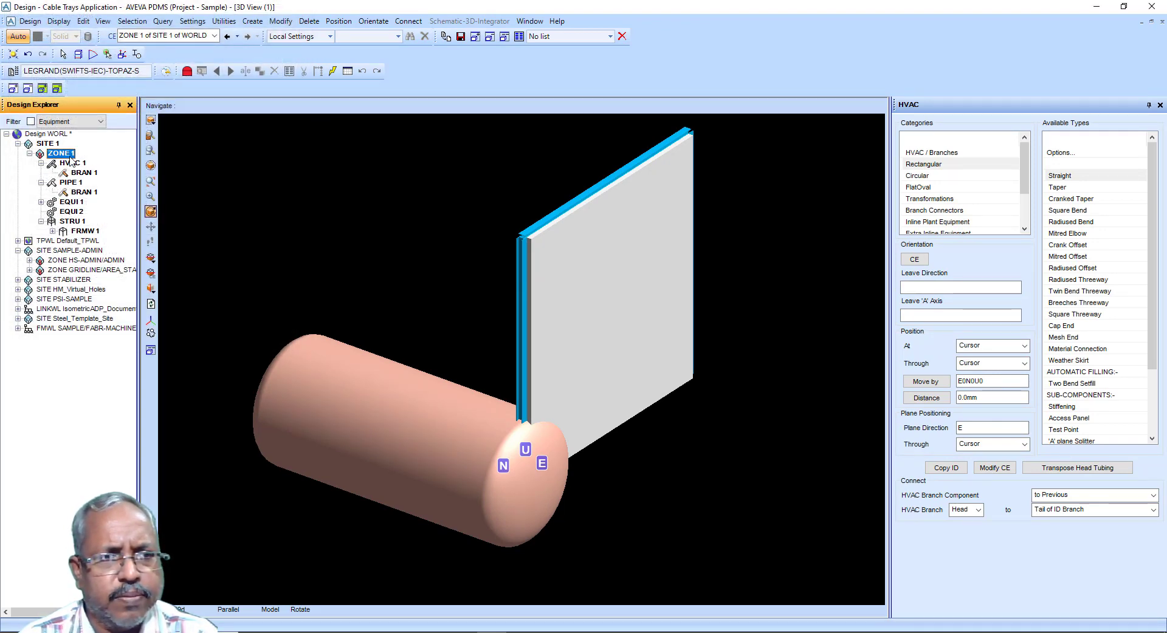
pyautogui.click(252, 21)
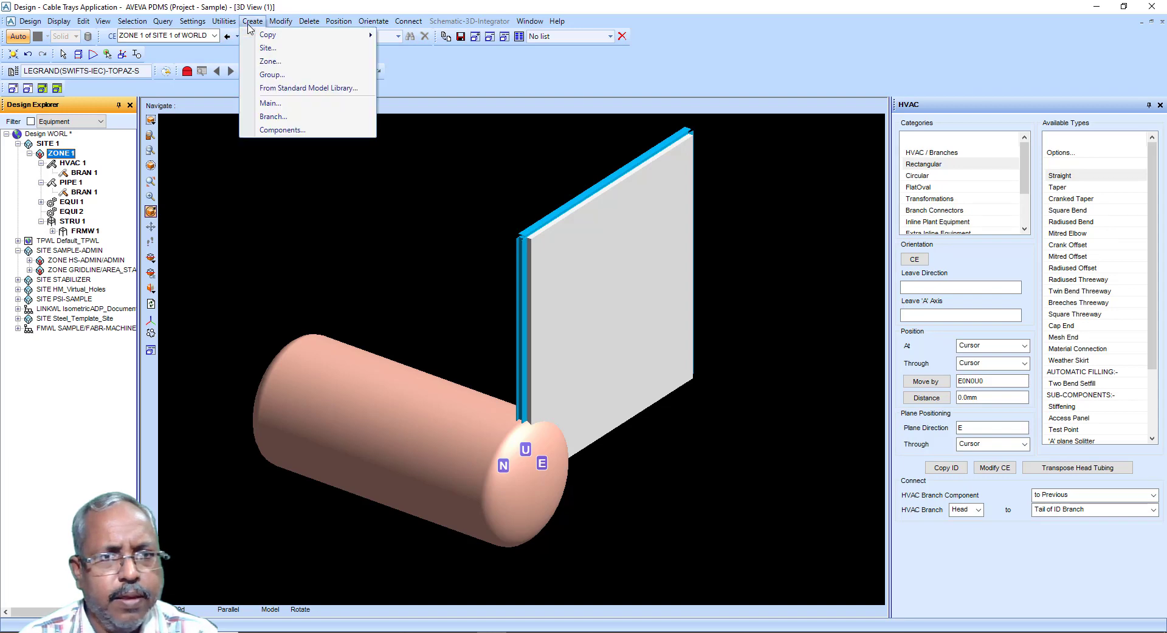
pyautogui.click(271, 104)
pyautogui.click(49, 128)
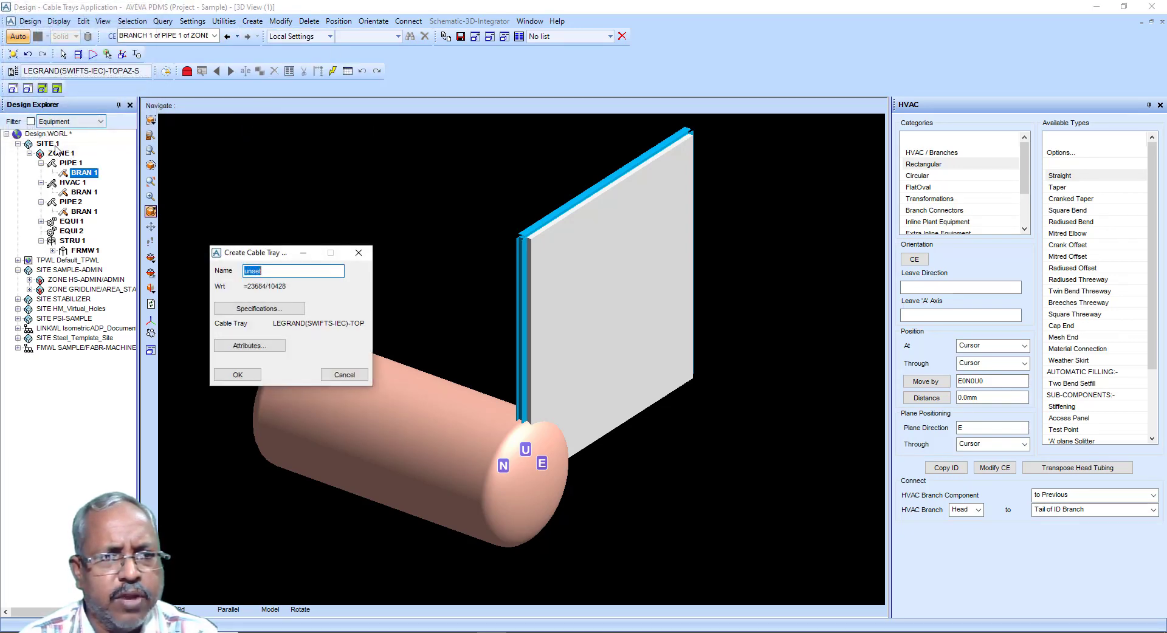
pyautogui.click(237, 375)
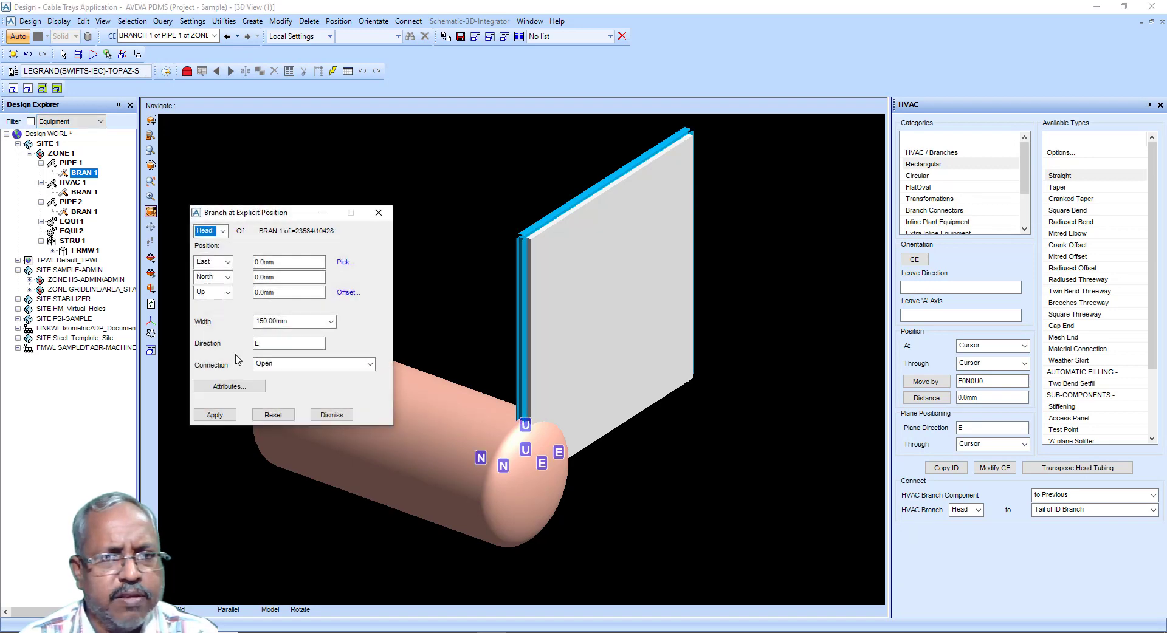
# Step: Place the cable tray branch head at East, North and Up 0 mm, 150 mm wide, facing E, and close the form
pyautogui.click(214, 415)
pyautogui.click(331, 415)
pyautogui.click(252, 21)
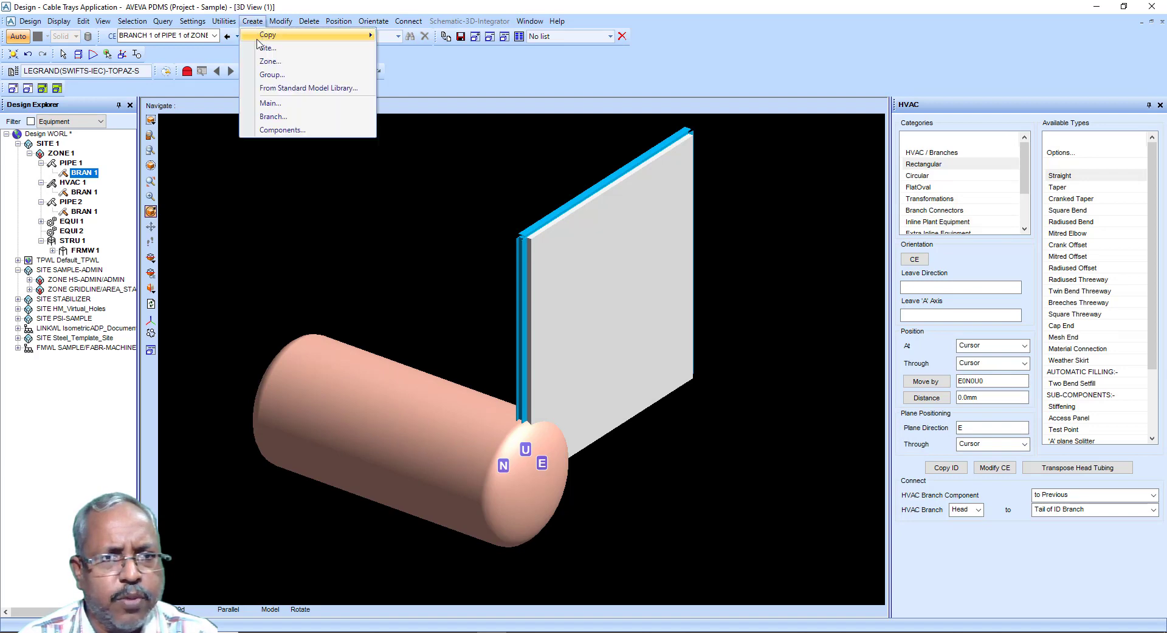
pyautogui.click(30, 22)
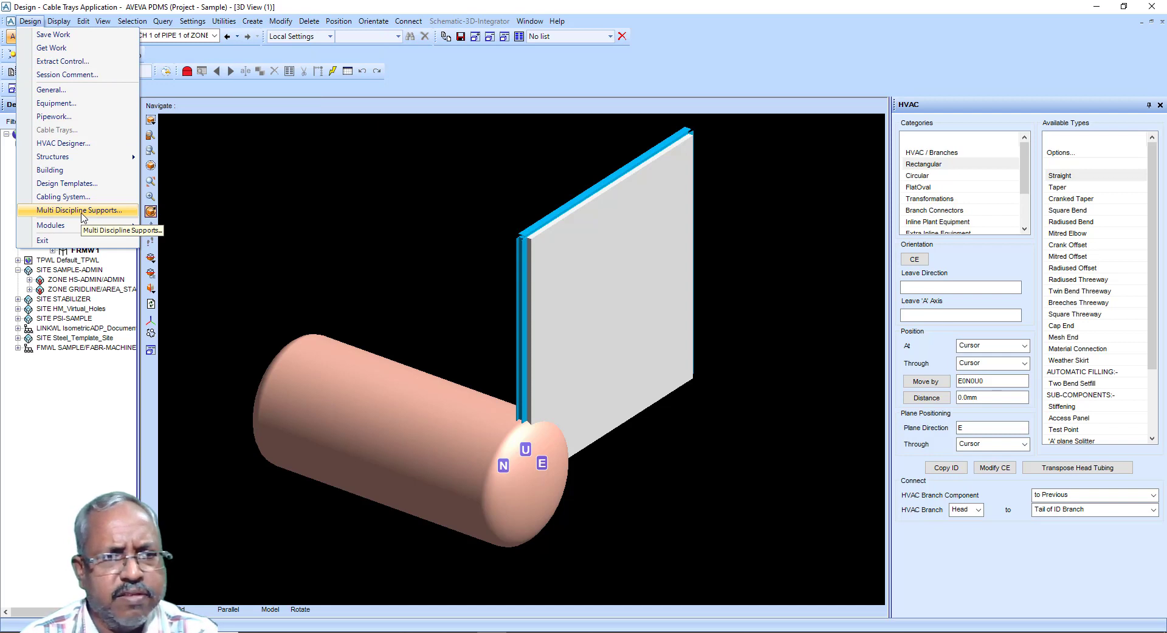
pyautogui.moveTo(78, 233)
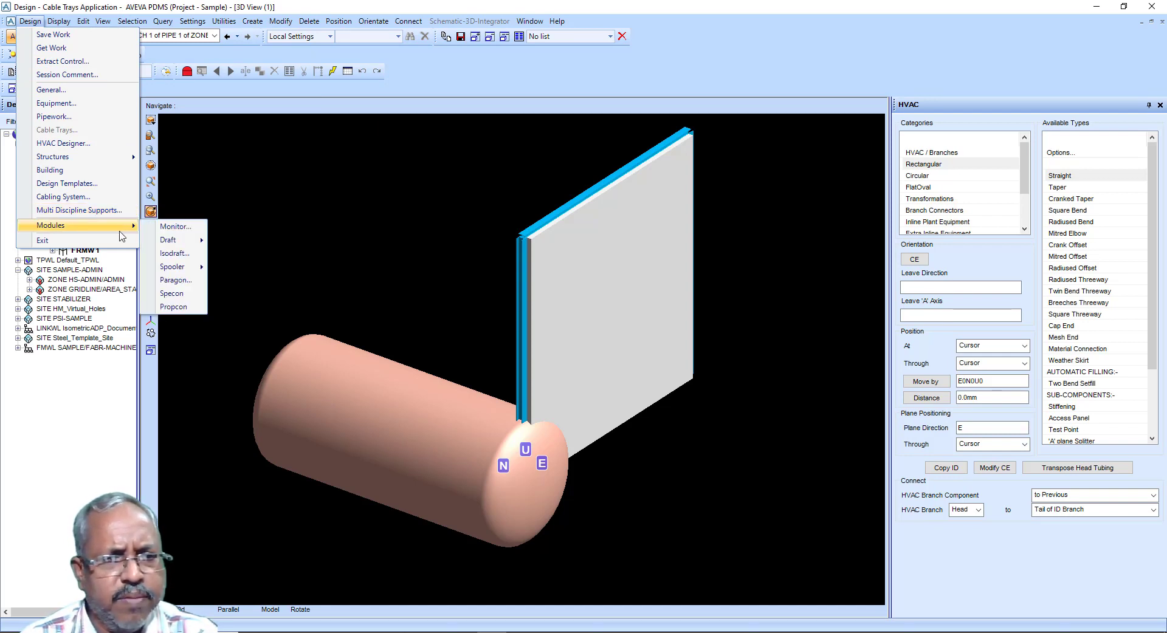
pyautogui.moveTo(171, 246)
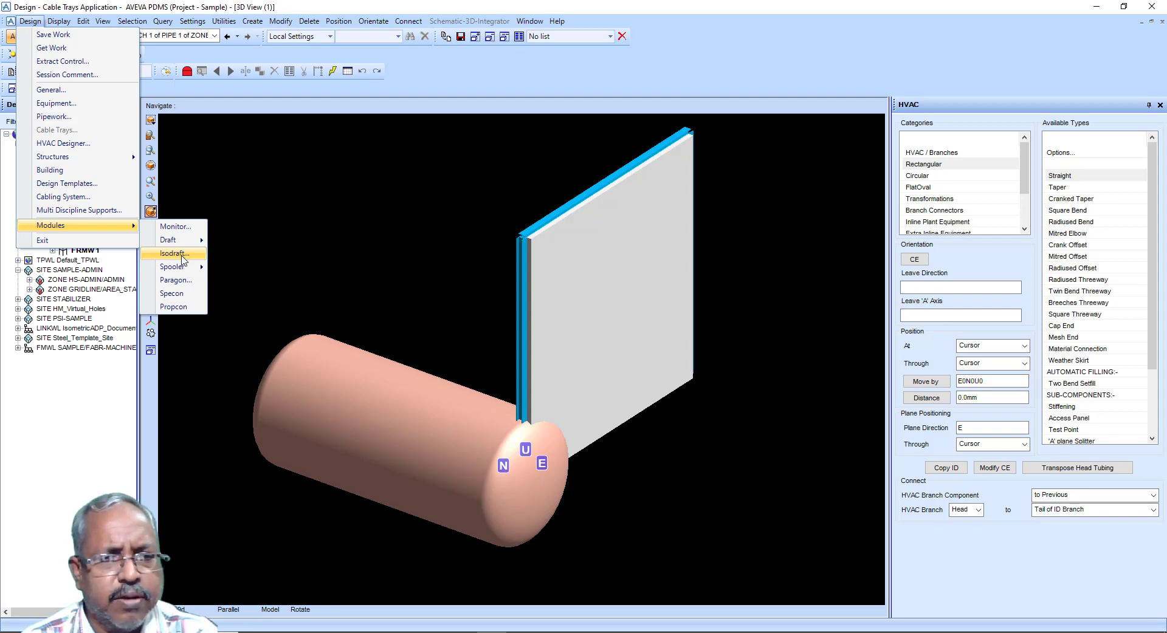
pyautogui.click(390, 5)
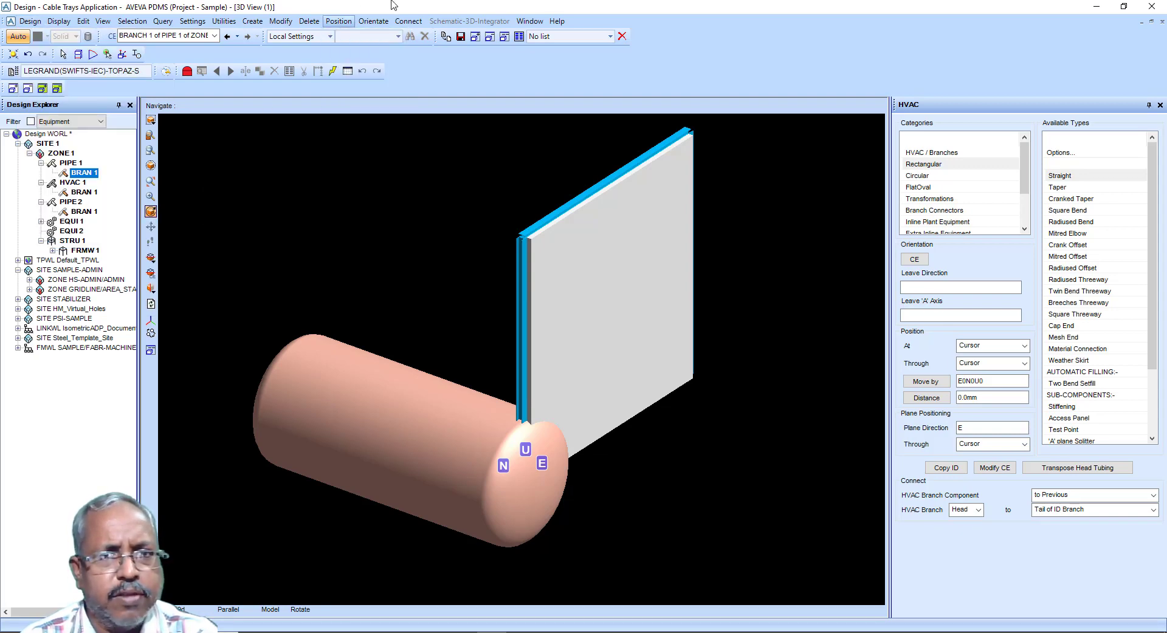
pyautogui.click(1097, 7)
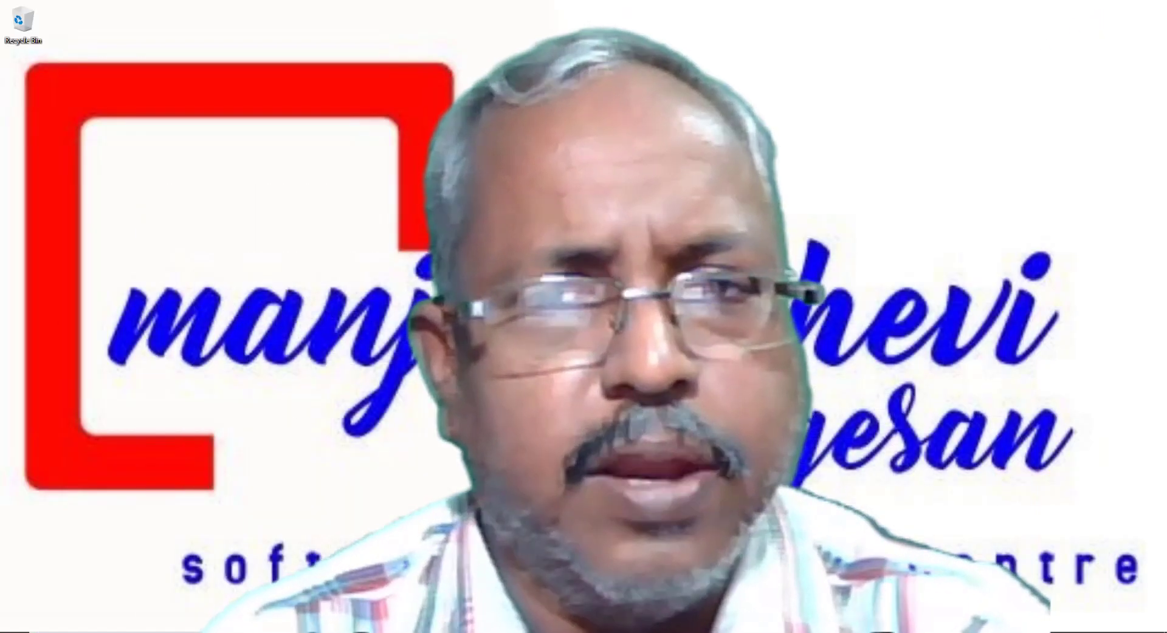